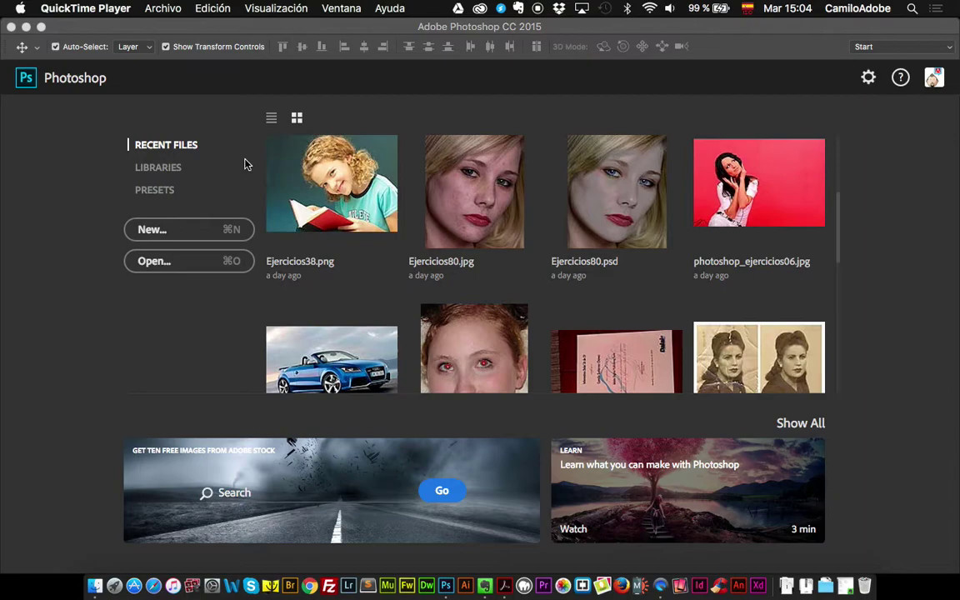
Step: Create a new transparent document 1024 pixels wide and 768 pixels high
{"action": "left_click", "coordinate": [155, 235]}
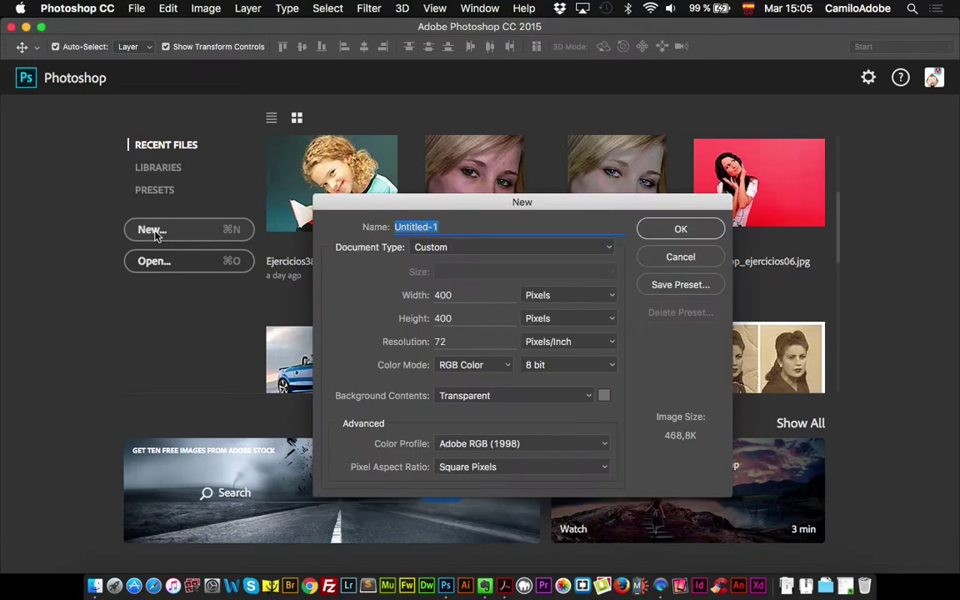
{"action": "left_click", "coordinate": [458, 297]}
{"action": "type", "text": "10"}
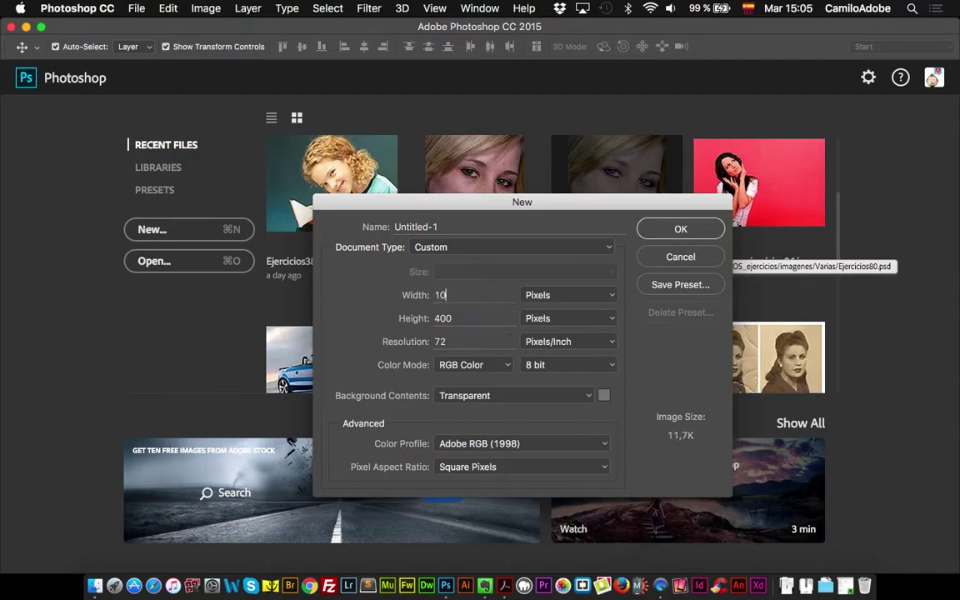
{"action": "type", "text": "24"}
{"action": "key", "text": "Tab"}
{"action": "type", "text": "768"}
{"action": "left_click", "coordinate": [662, 233]}
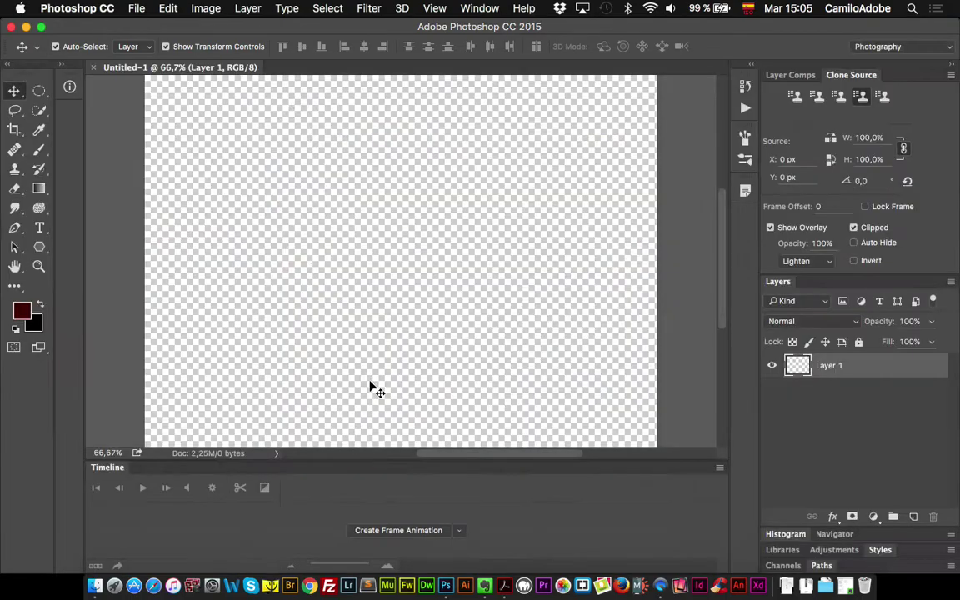
Step: Open the sunset photo 1396991_67770596.jpg from the Varias folder, keeping its embedded colour profile
{"action": "key", "text": "z"}
{"action": "left_click", "coordinate": [470, 285], "text": "alt"}
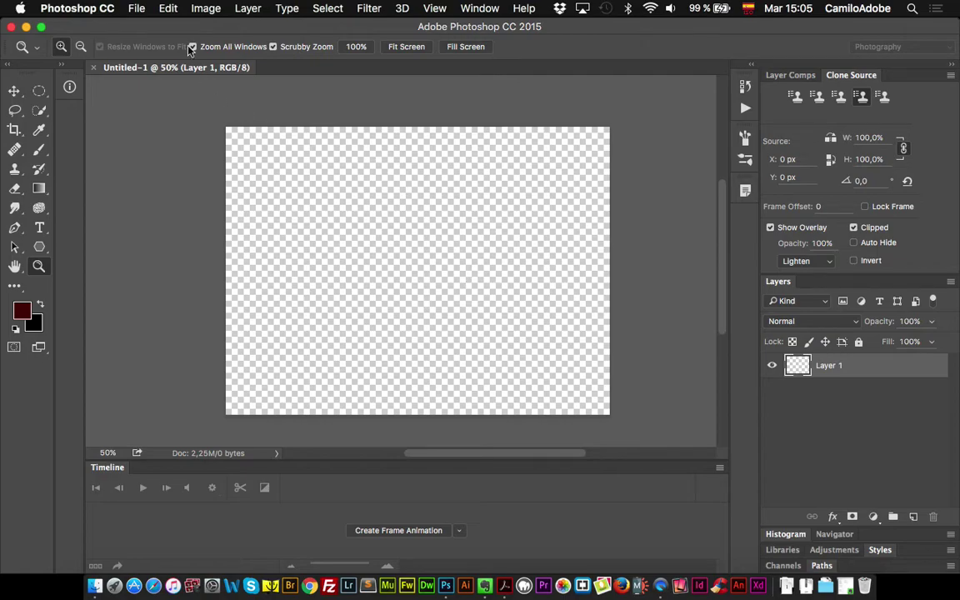
{"action": "left_click", "coordinate": [137, 8]}
{"action": "left_click", "coordinate": [145, 42]}
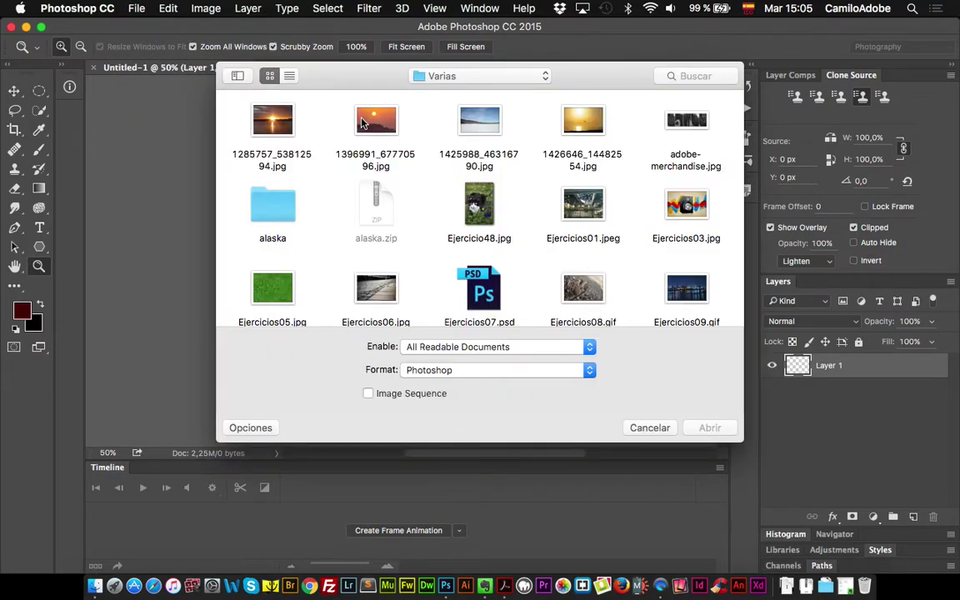
{"action": "left_click", "coordinate": [362, 123]}
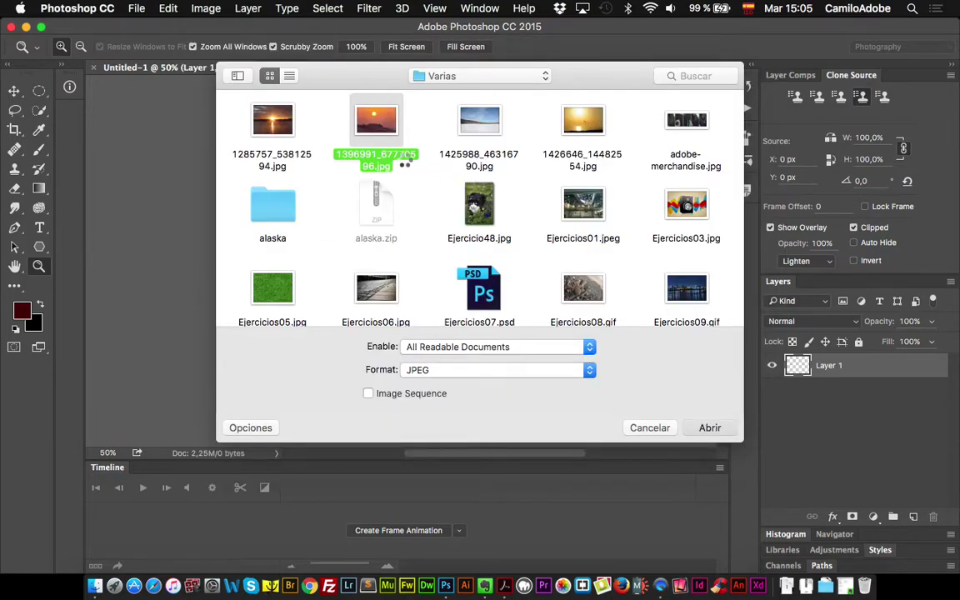
{"action": "double_click", "coordinate": [405, 164]}
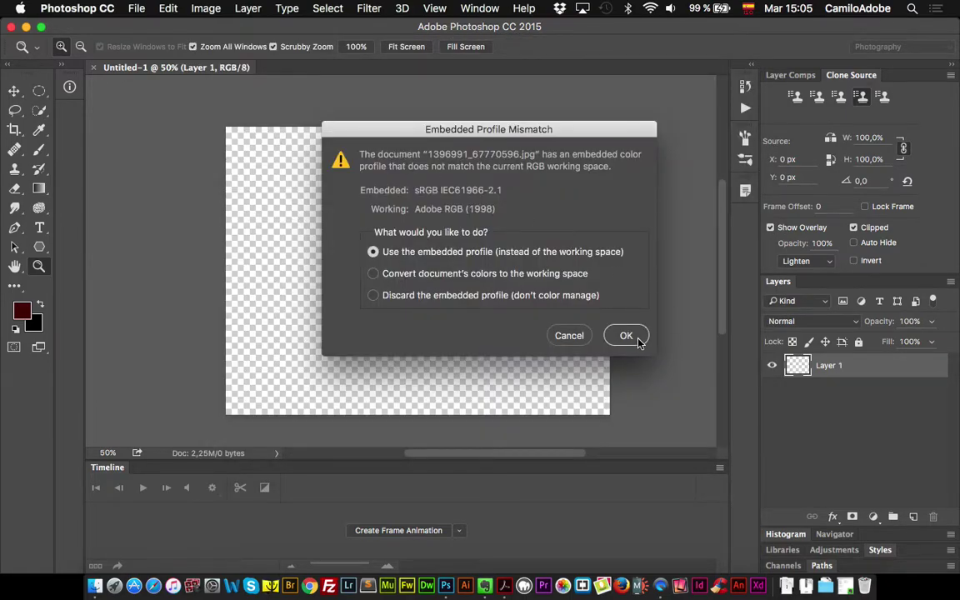
{"action": "left_click", "coordinate": [616, 345]}
Step: Copy the sunset photo into the Untitled-1 document with its colours converted, and move it around the canvas with the Move tool
{"action": "left_click", "coordinate": [13, 90]}
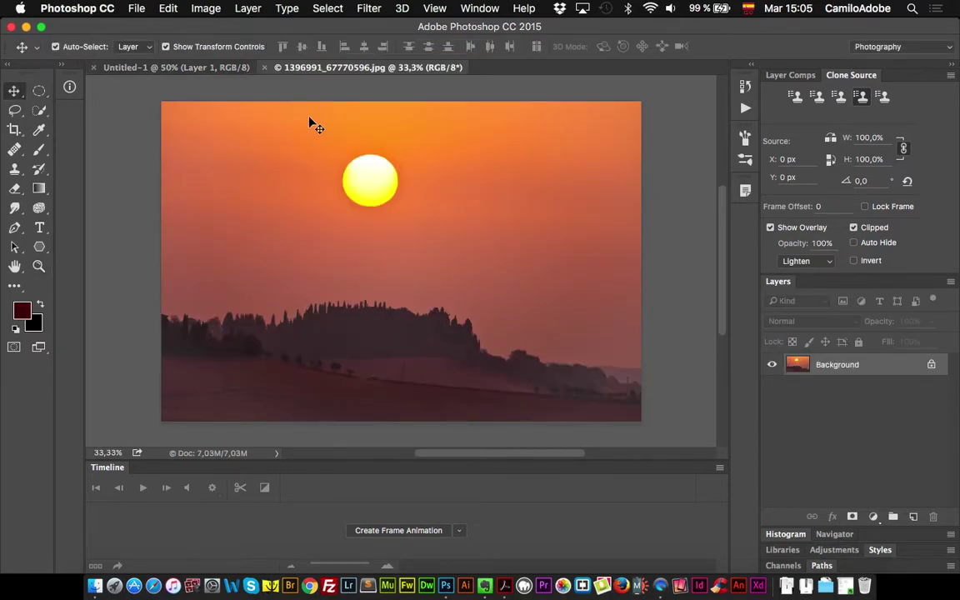
{"action": "left_click_drag", "start_coordinate": [310, 124], "coordinate": [340, 199]}
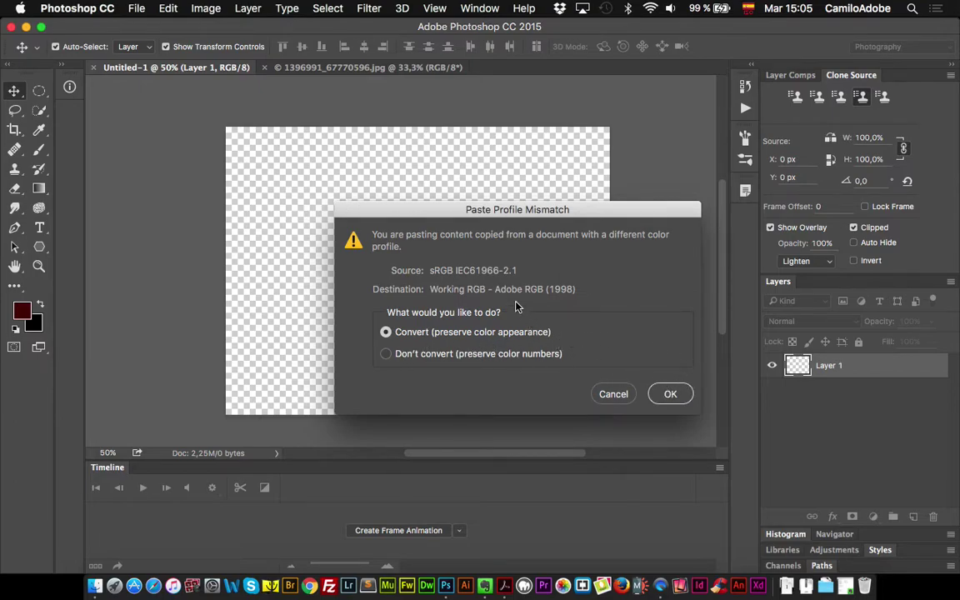
{"action": "left_click", "coordinate": [676, 395]}
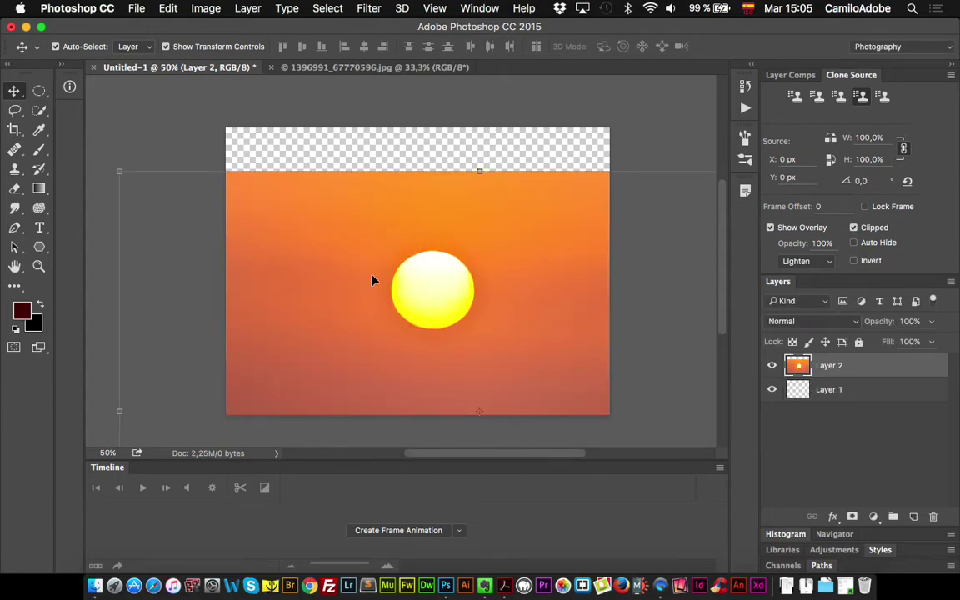
{"action": "left_click_drag", "start_coordinate": [363, 280], "coordinate": [350, 175]}
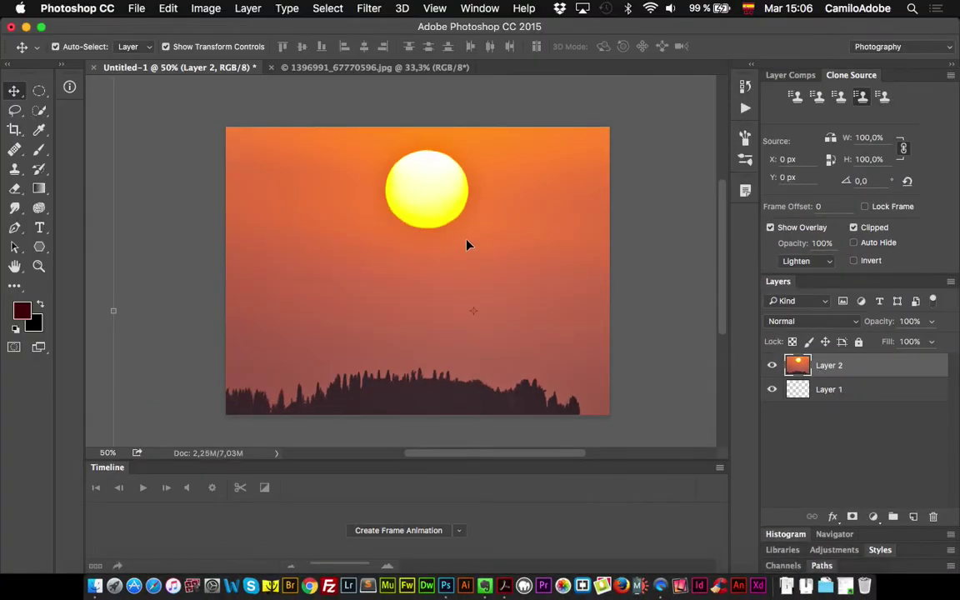
{"action": "left_click_drag", "start_coordinate": [467, 243], "coordinate": [527, 311]}
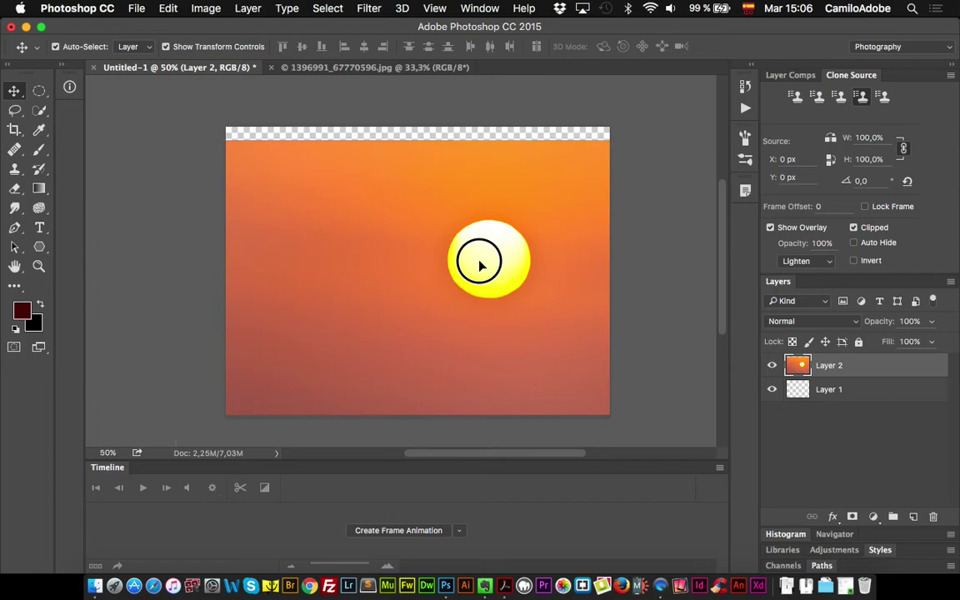
{"action": "left_click_drag", "start_coordinate": [479, 264], "coordinate": [528, 265]}
Step: Try scaling the sunset layer down to about 39% and repositioning it within the canvas
{"action": "left_click_drag", "start_coordinate": [224, 143], "coordinate": [280, 165]}
{"action": "left_click_drag", "start_coordinate": [230, 127], "coordinate": [363, 229]}
{"action": "left_click_drag", "start_coordinate": [437, 281], "coordinate": [278, 197]}
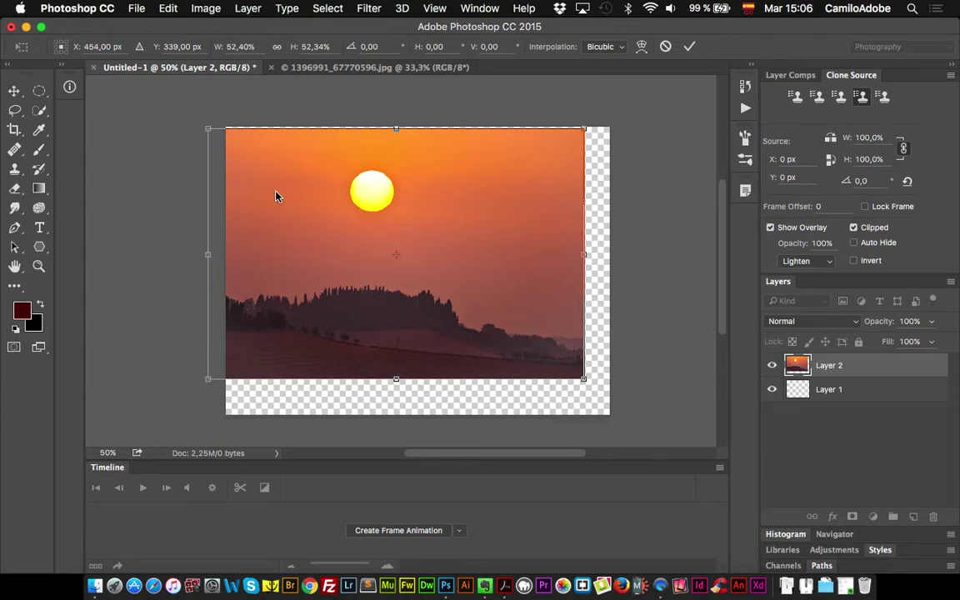
{"action": "left_click_drag", "start_coordinate": [219, 134], "coordinate": [310, 187]}
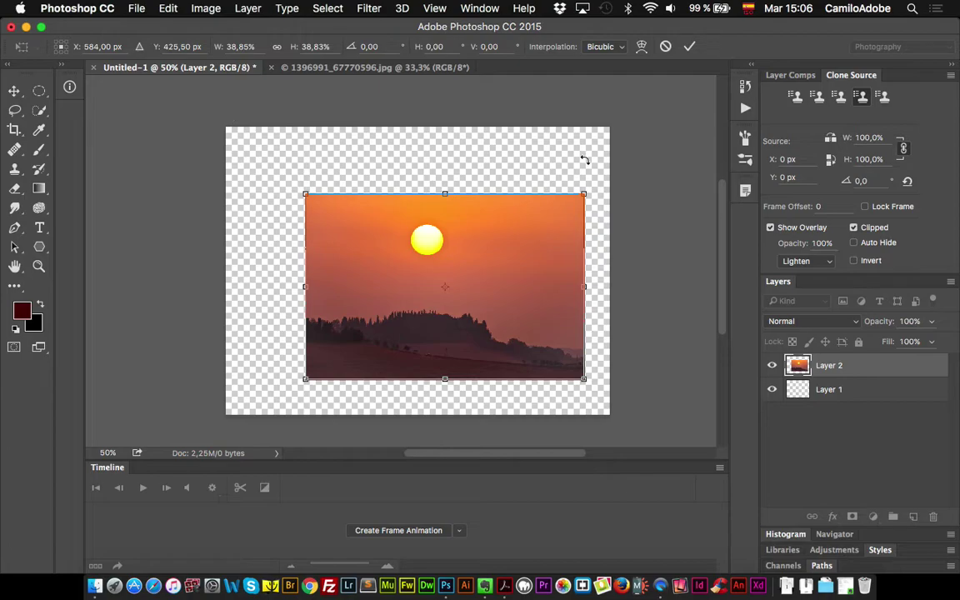
Step: Check the document size of the original sunset photo and return to the Untitled-1 document
{"action": "left_click", "coordinate": [362, 70]}
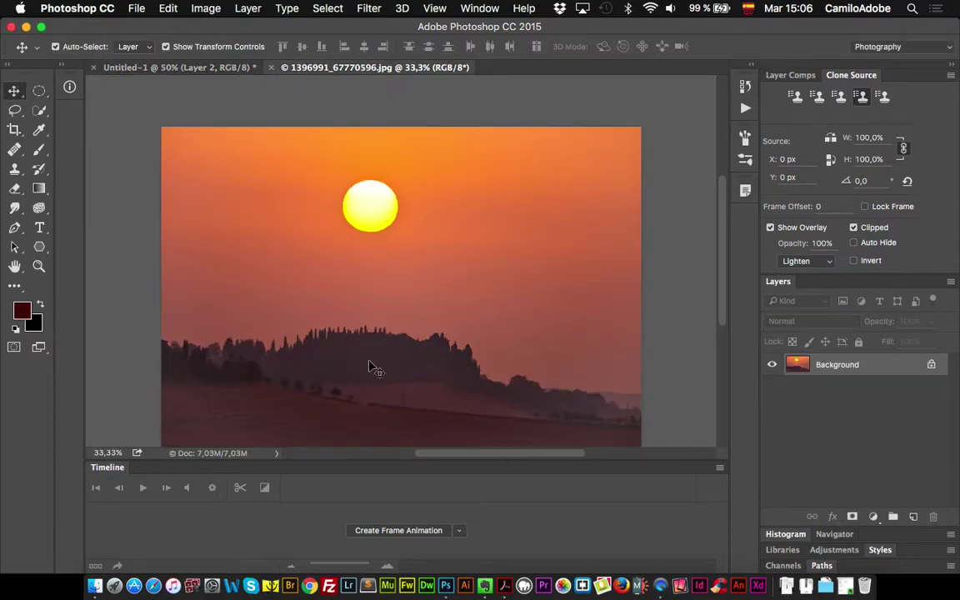
{"action": "left_click", "coordinate": [206, 456]}
{"action": "left_click", "coordinate": [196, 66]}
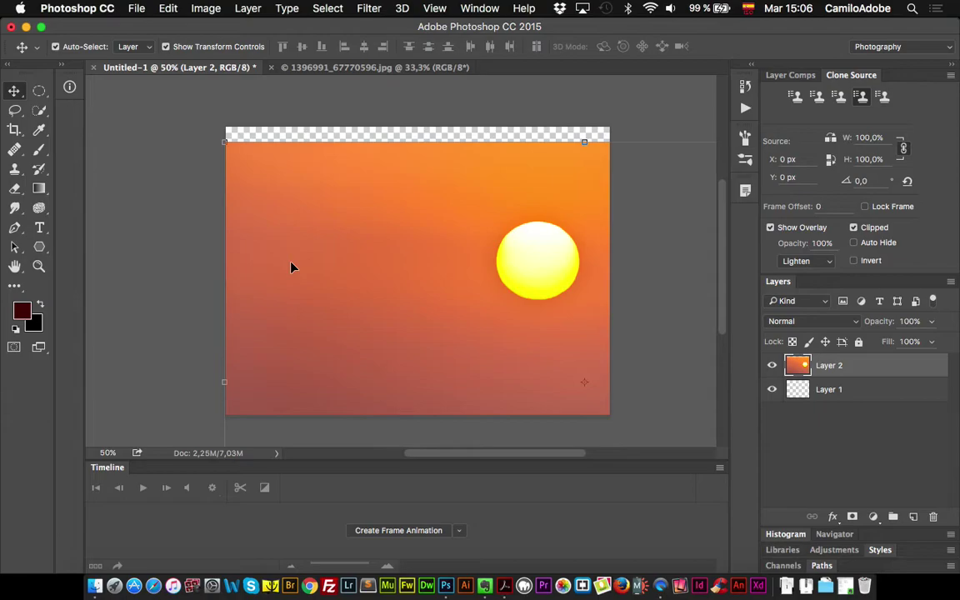
Step: Try scaling the sunset layer down to about 32% near the canvas centre, and cancel the transformation
{"action": "left_click_drag", "start_coordinate": [227, 144], "coordinate": [450, 286]}
{"action": "left_click_drag", "start_coordinate": [492, 324], "coordinate": [361, 237]}
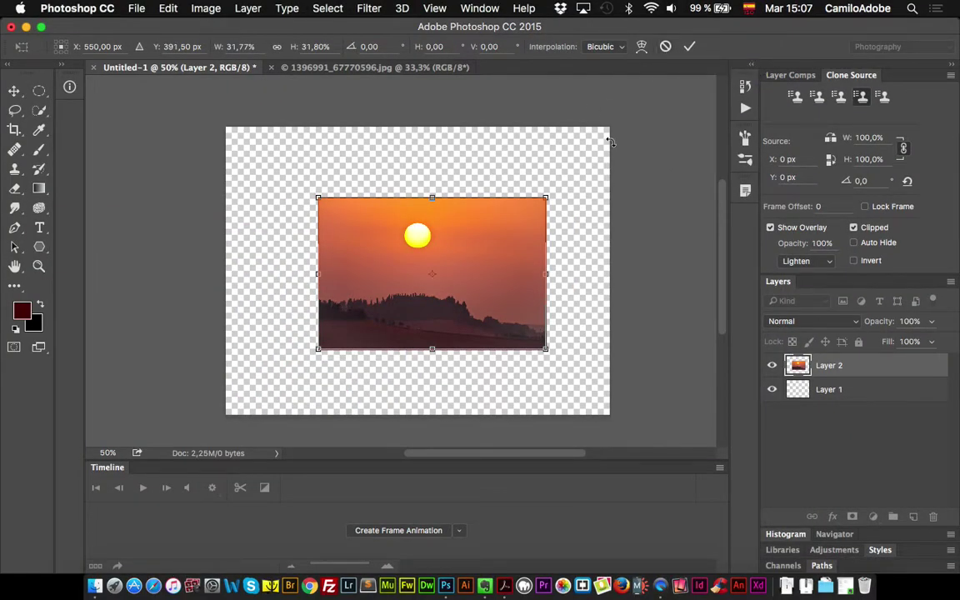
{"action": "left_click", "coordinate": [665, 47]}
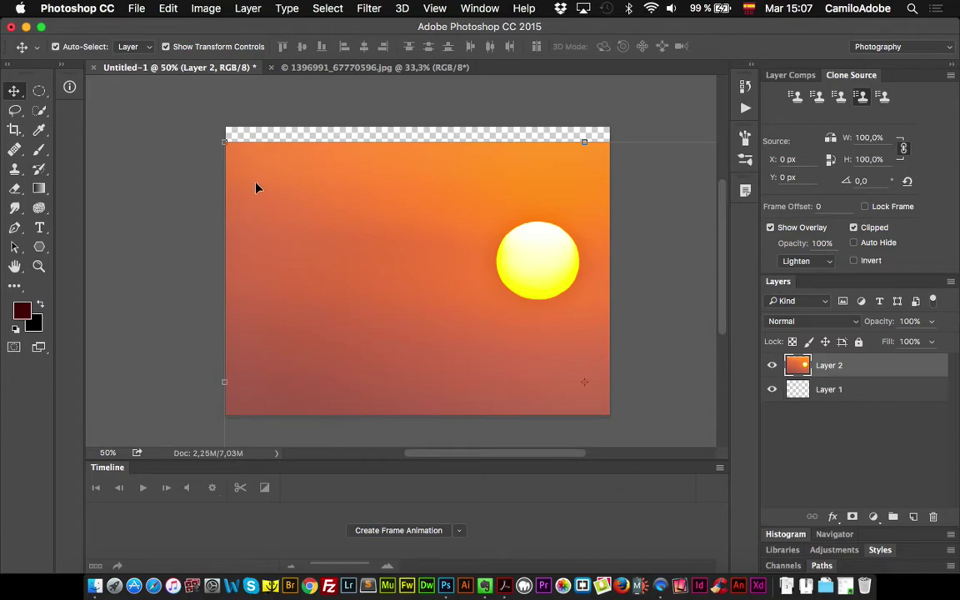
Step: Hide the transform controls and move the sunset layer back and forth across the canvas
{"action": "left_click", "coordinate": [165, 46]}
{"action": "left_click_drag", "start_coordinate": [294, 190], "coordinate": [367, 189]}
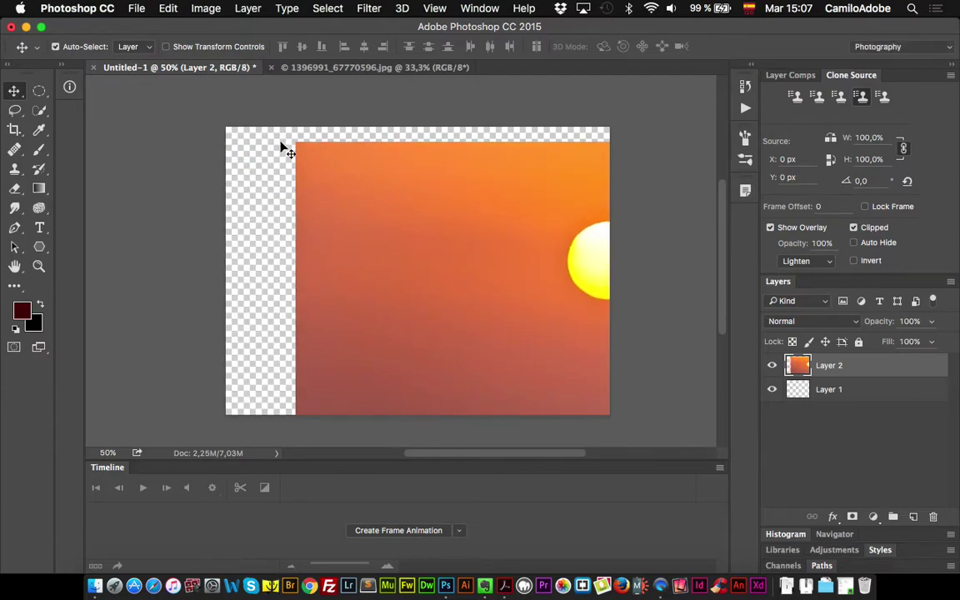
{"action": "left_click_drag", "start_coordinate": [331, 208], "coordinate": [266, 210]}
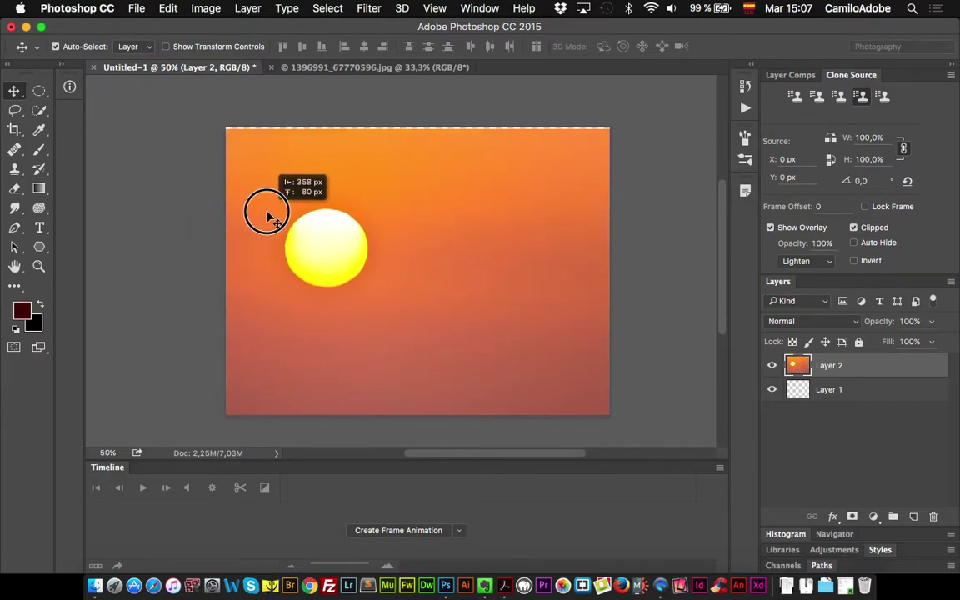
{"action": "left_click_drag", "start_coordinate": [454, 191], "coordinate": [291, 211]}
Step: Start and close a free transform of the sunset layer, and move the layer slightly inside the canvas's upper-left corner
{"action": "key", "text": "super+t"}
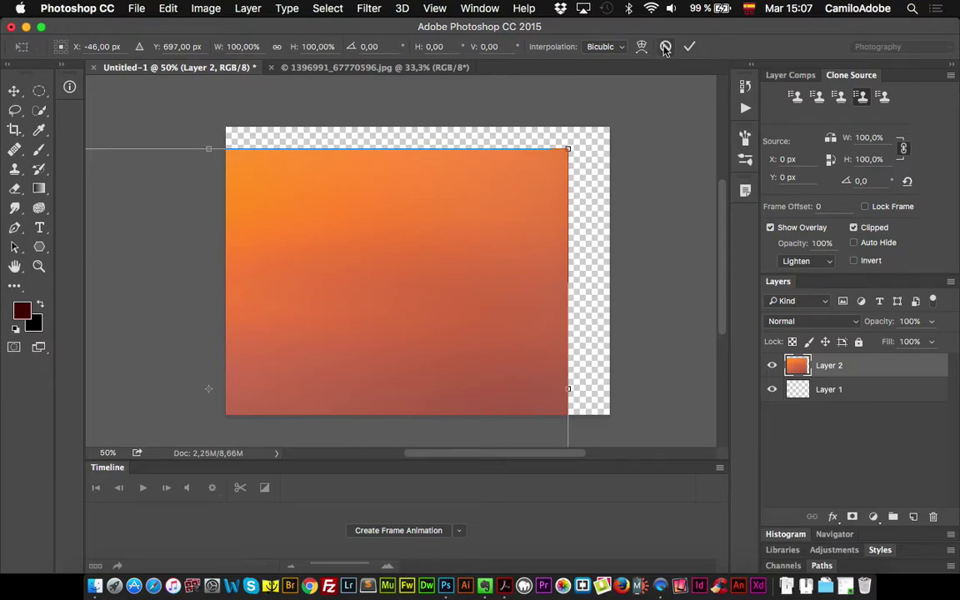
{"action": "left_click", "coordinate": [689, 46]}
{"action": "left_click_drag", "start_coordinate": [493, 210], "coordinate": [649, 207]}
{"action": "left_click_drag", "start_coordinate": [322, 233], "coordinate": [569, 226]}
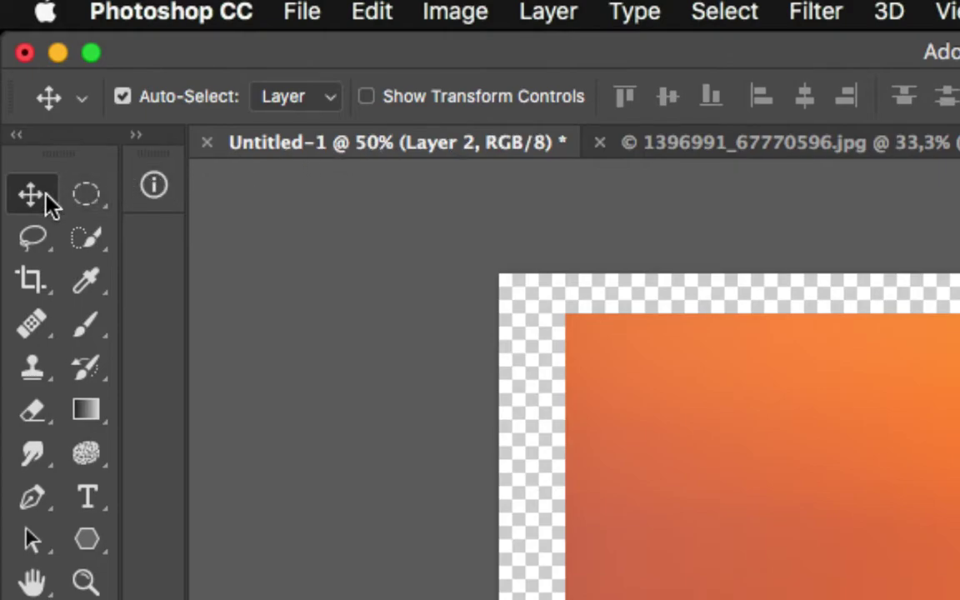
{"action": "left_click", "coordinate": [88, 208]}
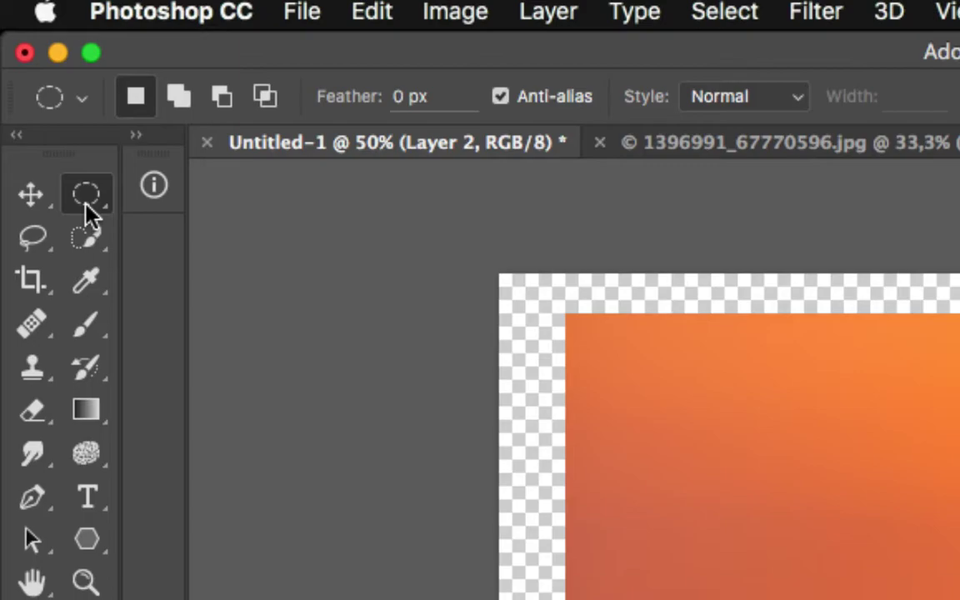
{"action": "left_click", "coordinate": [43, 248]}
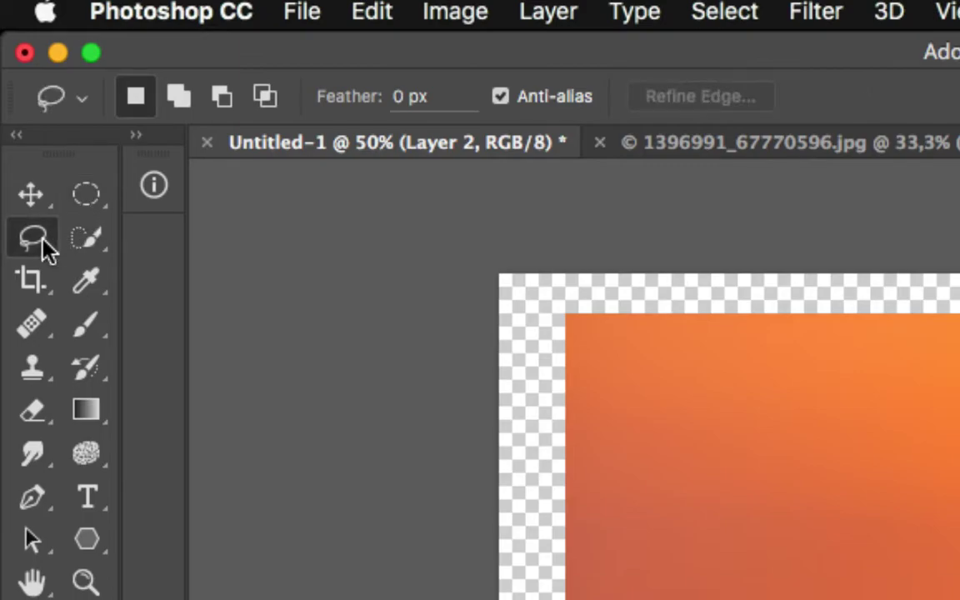
Step: Show the Move tool's transform controls, and scale the sunset layer to about 50% so the whole photo fits the canvas
{"action": "left_click", "coordinate": [30, 194]}
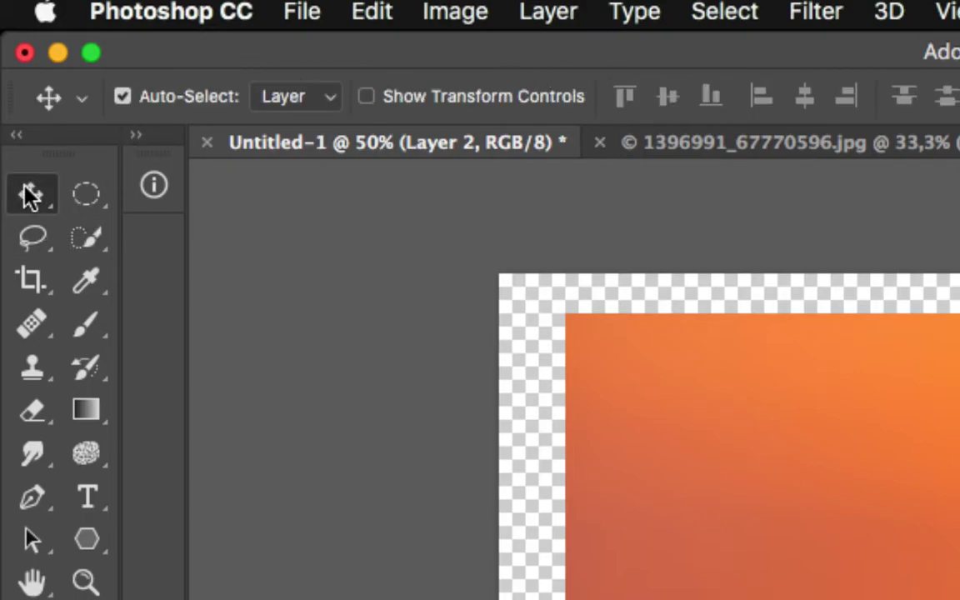
{"action": "left_click", "coordinate": [366, 97]}
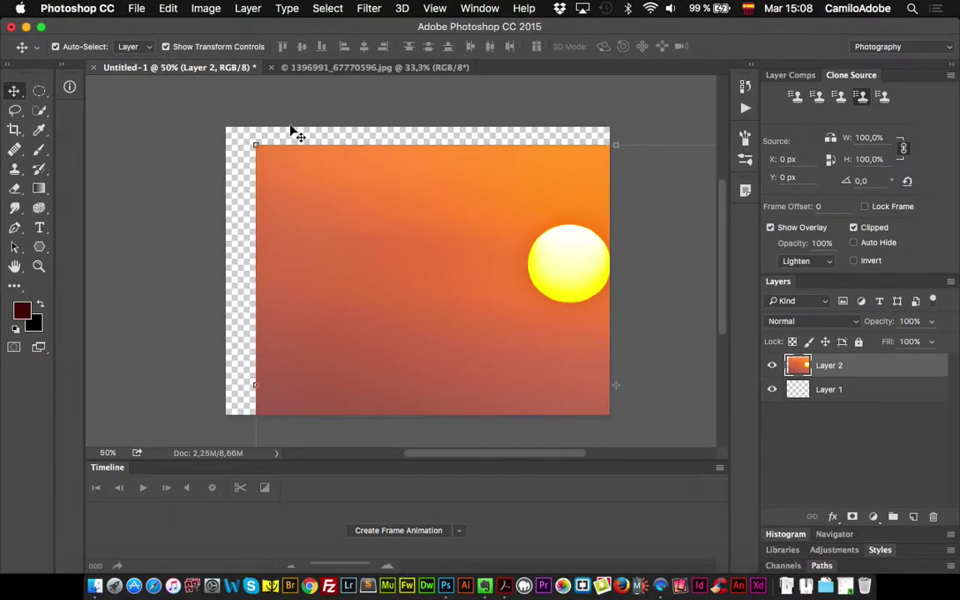
{"action": "left_click_drag", "start_coordinate": [254, 141], "coordinate": [429, 281]}
{"action": "left_click_drag", "start_coordinate": [497, 347], "coordinate": [324, 210]}
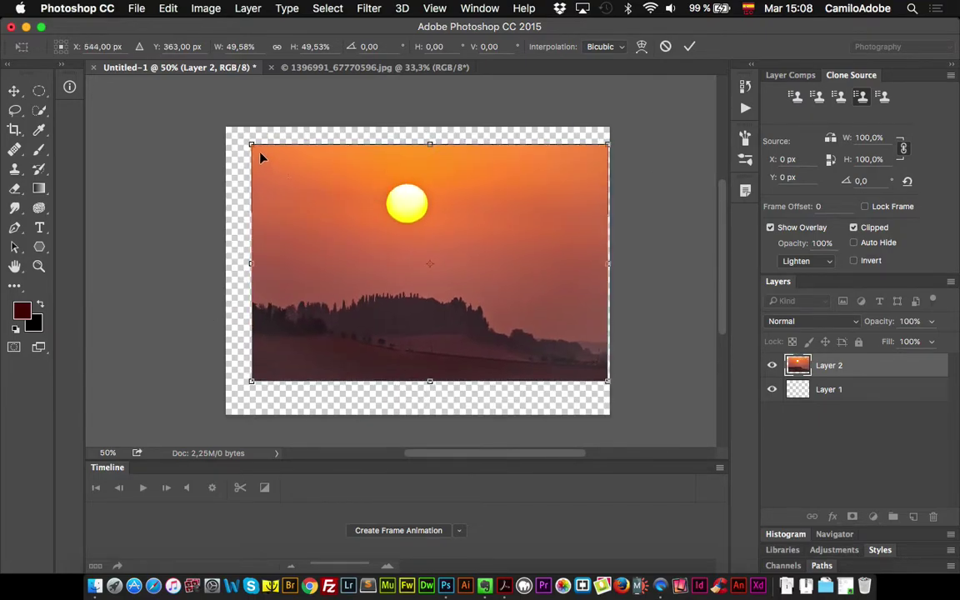
Step: Try distorting the sunset layer's upper-left corner inward and skewing its upper edge, undoing each change
{"action": "left_click_drag", "start_coordinate": [253, 147], "coordinate": [372, 210]}
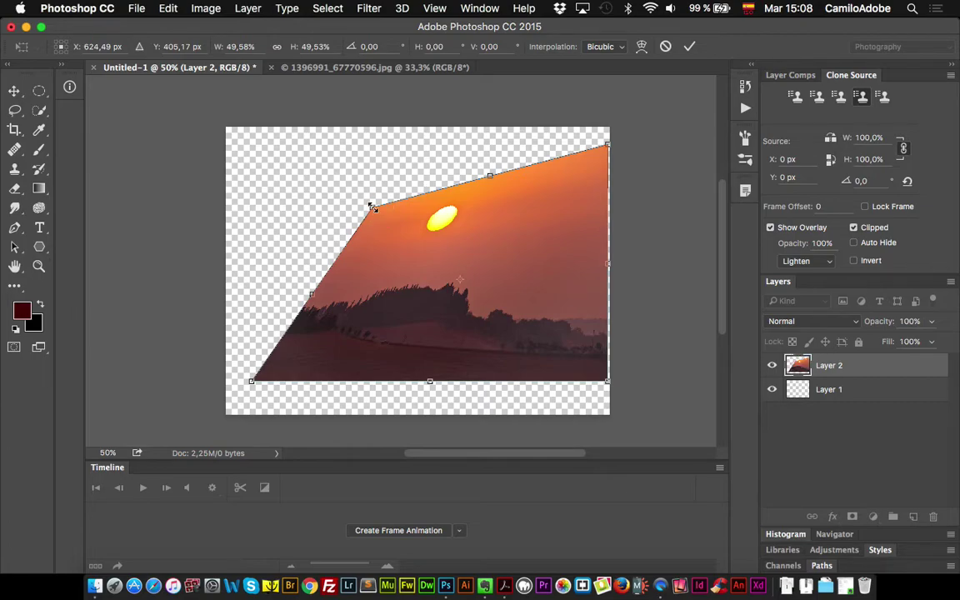
{"action": "key", "text": "super+z"}
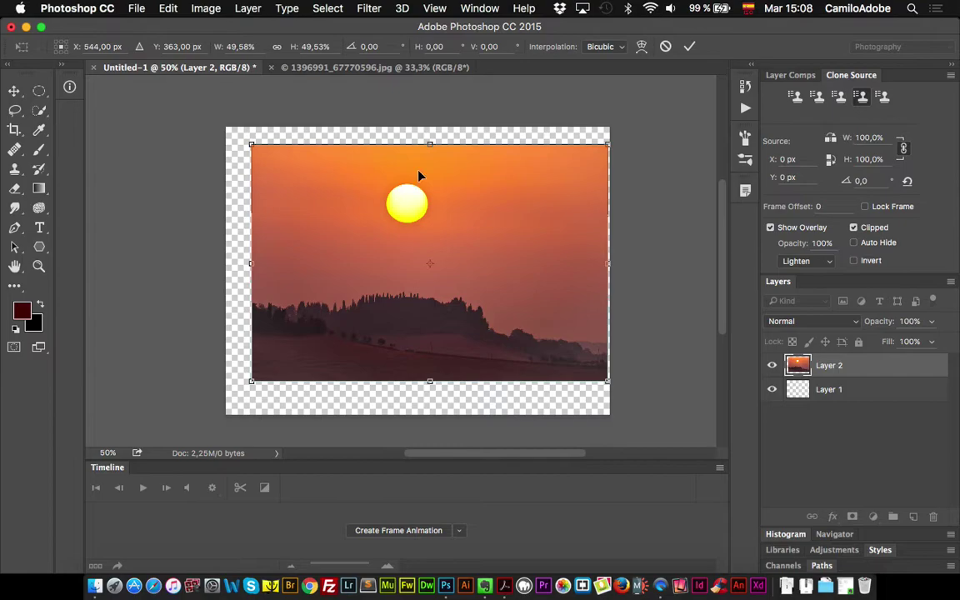
{"action": "left_click_drag", "start_coordinate": [430, 144], "coordinate": [425, 184]}
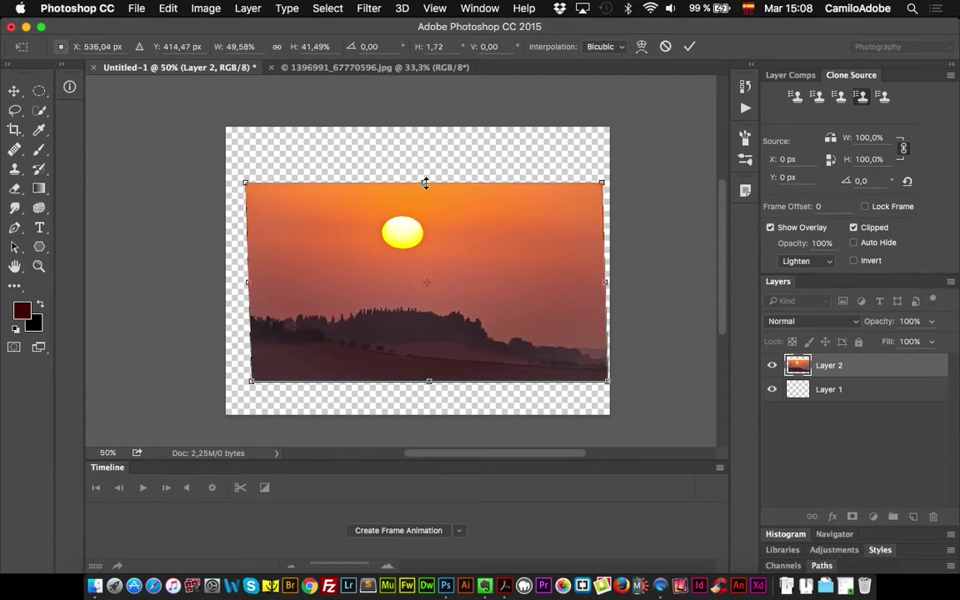
{"action": "key", "text": "super+z"}
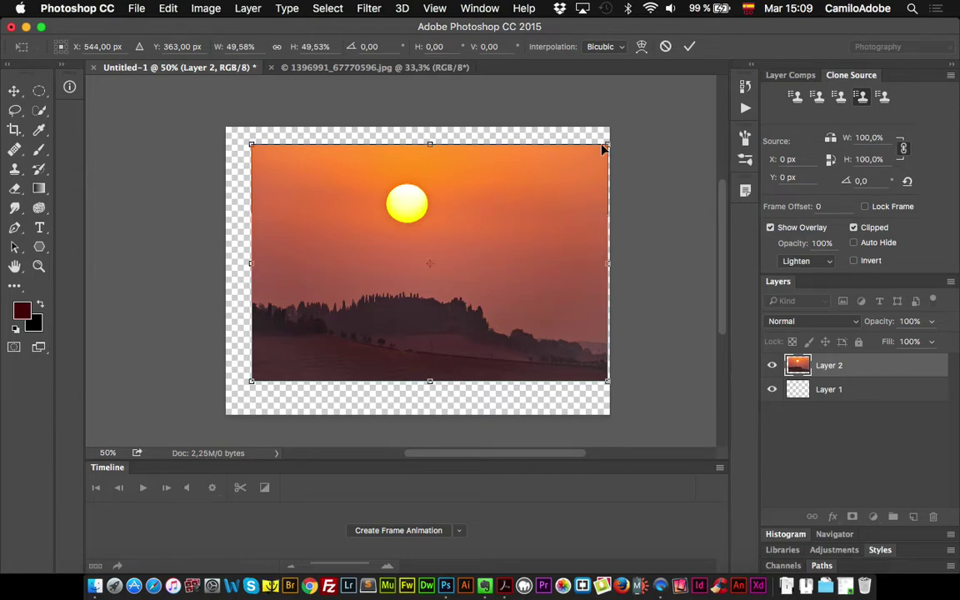
Step: Shrink the sunset layer proportionally to about 168 by 112 px and apply it, and enlarge it again to about 575%
{"action": "left_click_drag", "start_coordinate": [604, 149], "coordinate": [315, 340]}
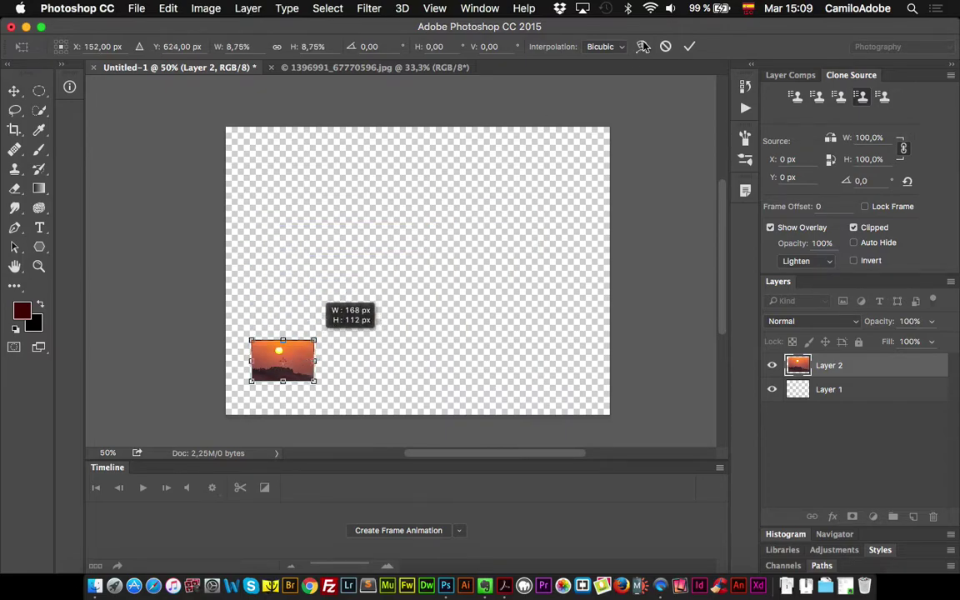
{"action": "left_click", "coordinate": [688, 46]}
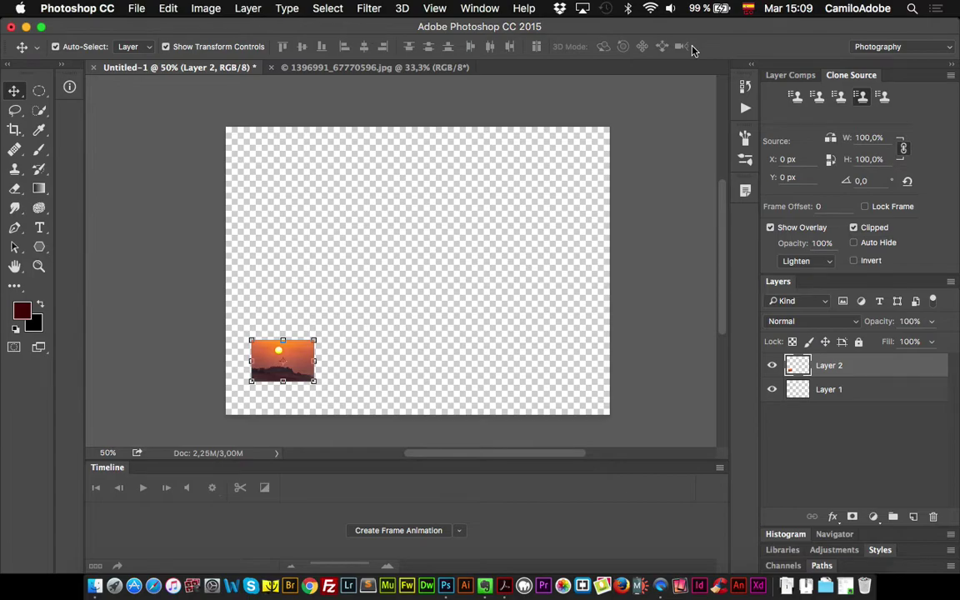
{"action": "left_click_drag", "start_coordinate": [315, 339], "coordinate": [625, 144]}
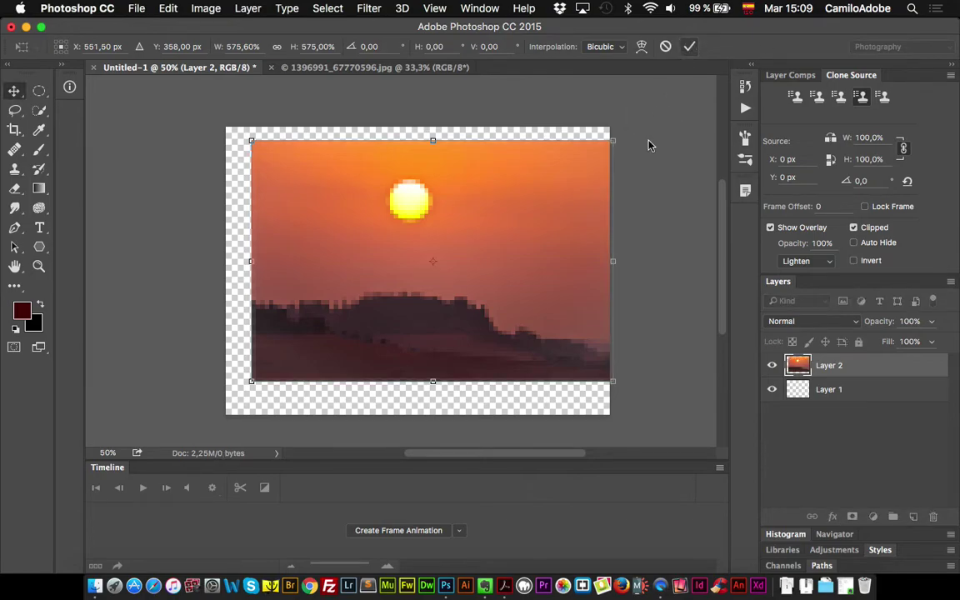
{"action": "key", "text": "Return"}
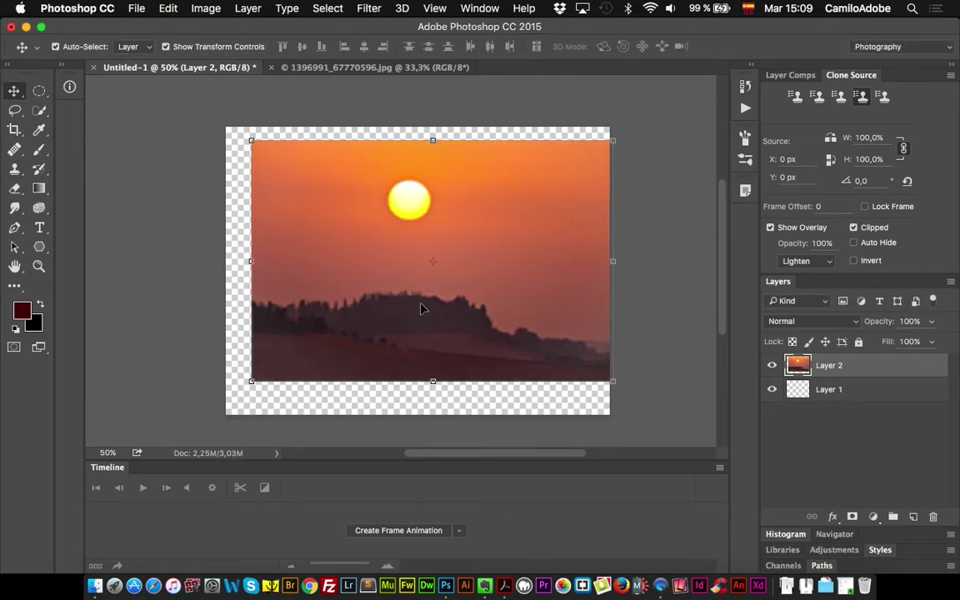
Step: Inspect the quality of the enlarged sunset layer up close, around the sun and the tree line
{"action": "key", "text": "z"}
{"action": "left_click", "coordinate": [422, 259]}
{"action": "left_click", "coordinate": [422, 259]}
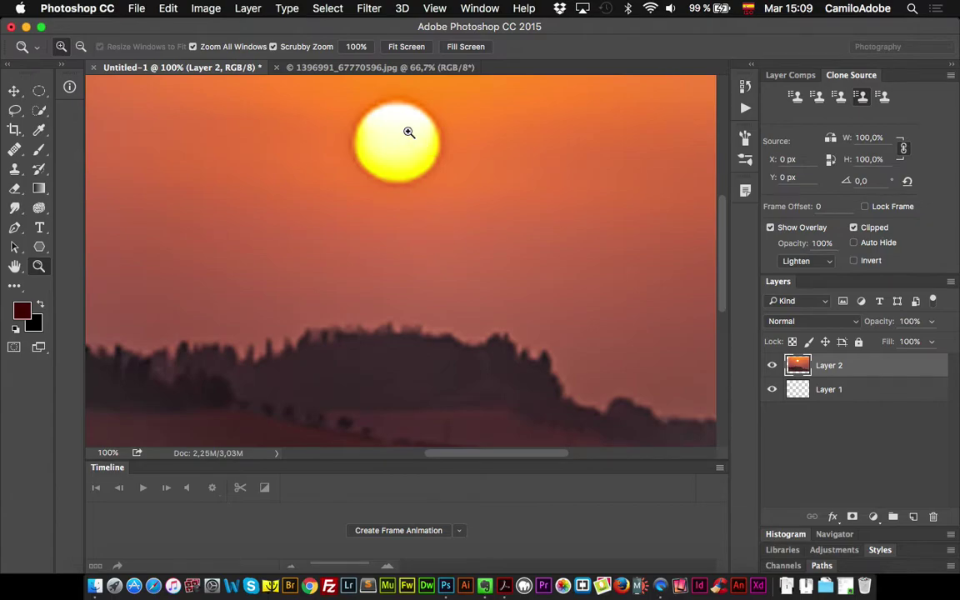
{"action": "left_click", "coordinate": [422, 229], "text": "alt"}
{"action": "left_click", "coordinate": [422, 229], "text": "alt"}
Step: Shrink the sunset layer to about 14% and apply it, and enlarge it again past the canvas's upper-right corner and apply
{"action": "left_click", "coordinate": [19, 97]}
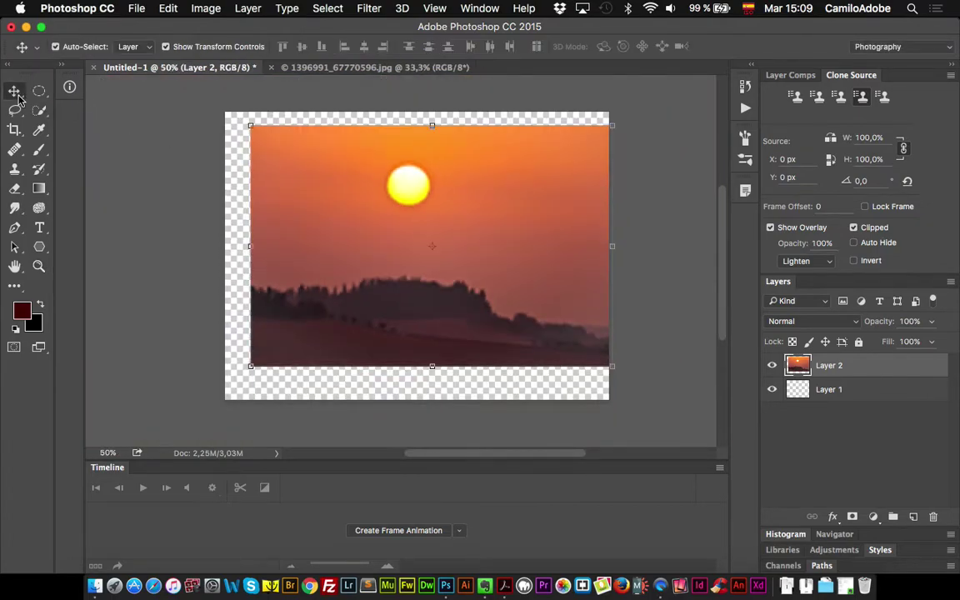
{"action": "left_click_drag", "start_coordinate": [609, 126], "coordinate": [507, 196]}
{"action": "left_click_drag", "start_coordinate": [374, 280], "coordinate": [303, 332]}
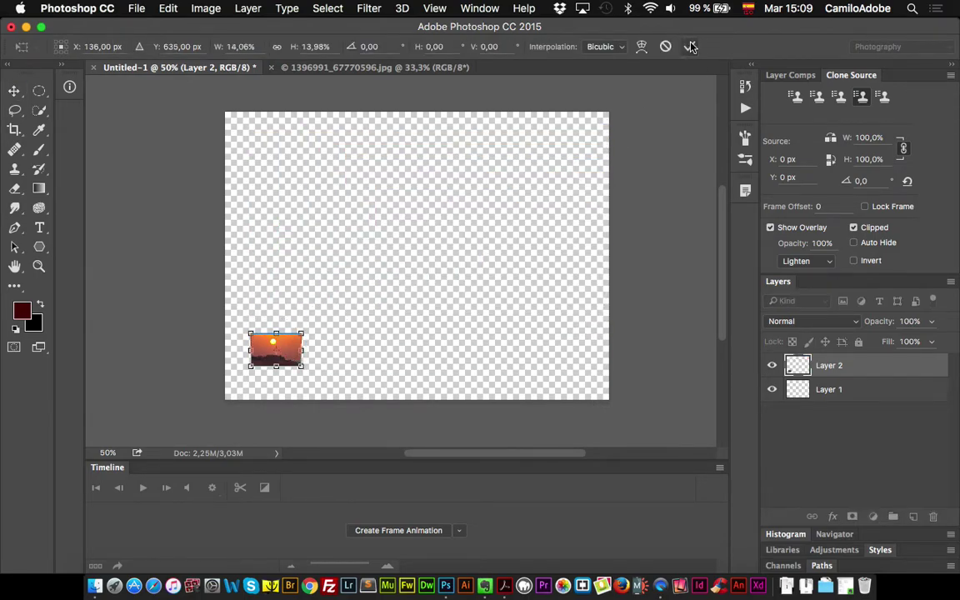
{"action": "left_click", "coordinate": [691, 46]}
{"action": "left_click_drag", "start_coordinate": [304, 333], "coordinate": [648, 104]}
{"action": "left_click", "coordinate": [689, 46]}
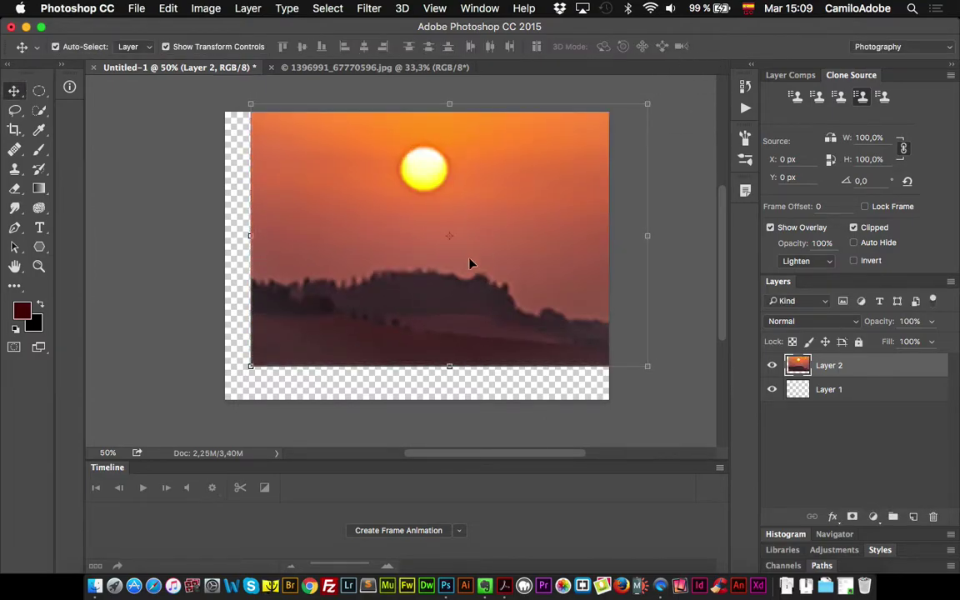
Step: Move the sunset layer to roughly the middle of the canvas, and delete the layer
{"action": "left_click_drag", "start_coordinate": [454, 221], "coordinate": [425, 242]}
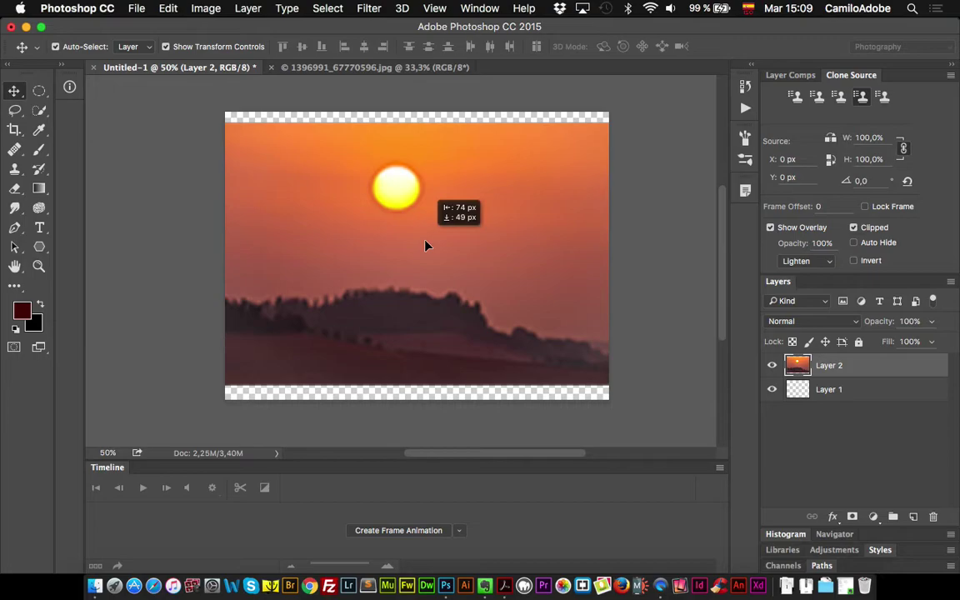
{"action": "left_click_drag", "start_coordinate": [425, 245], "coordinate": [425, 246]}
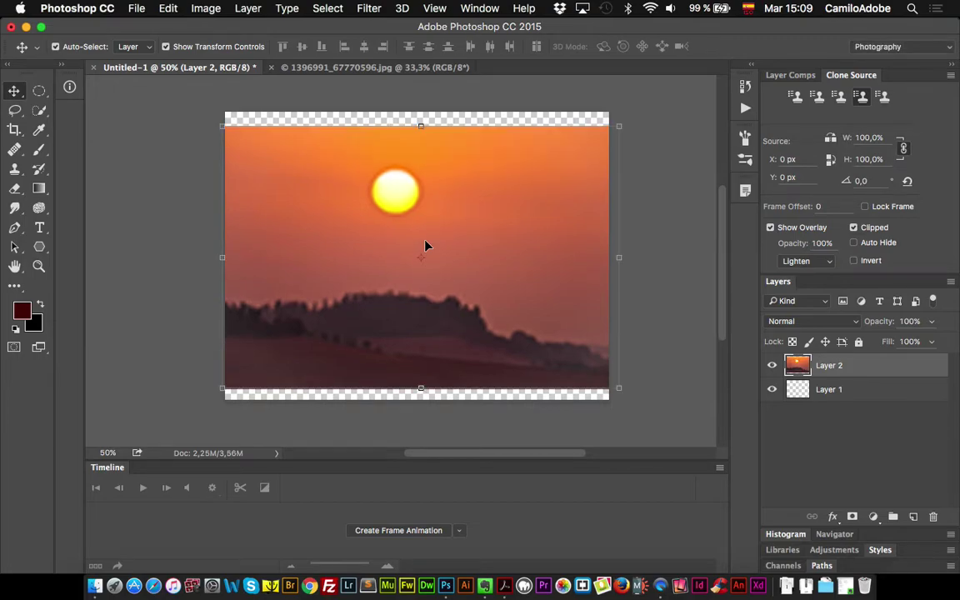
{"action": "key", "text": "Delete"}
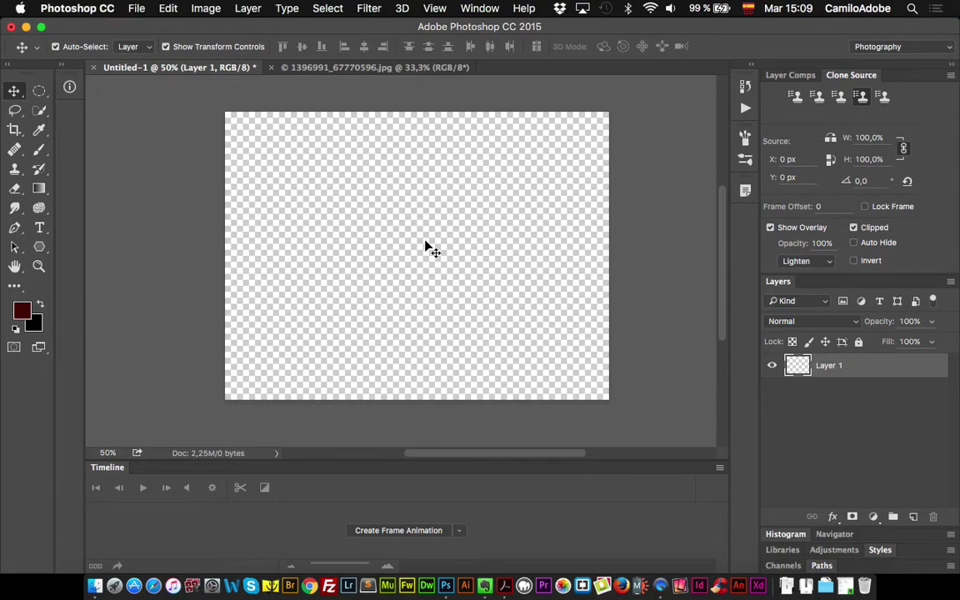
Step: Place 1396991_67770596.jpg as an embedded image in the empty Untitled-1 document
{"action": "left_click", "coordinate": [367, 68]}
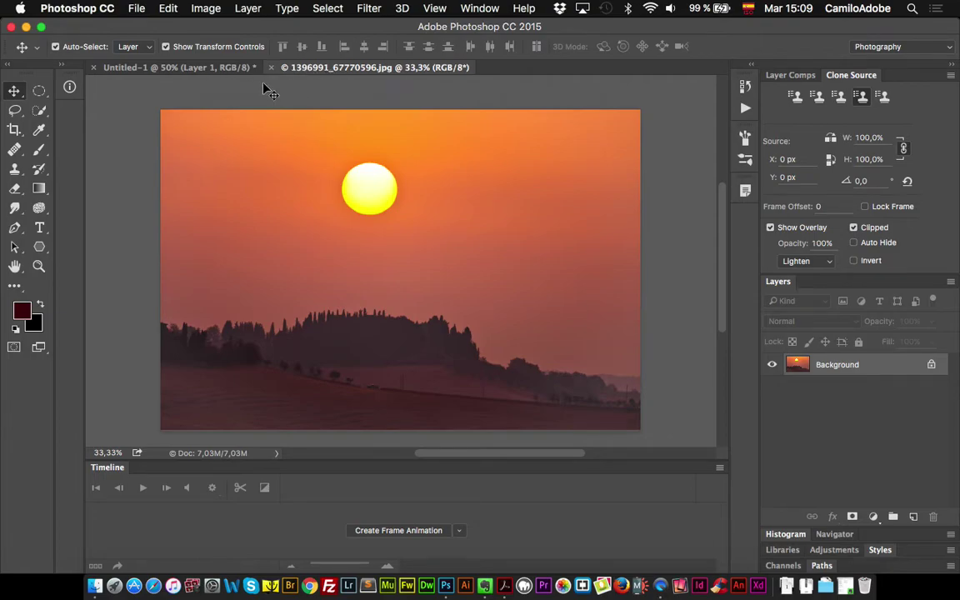
{"action": "left_click", "coordinate": [222, 70]}
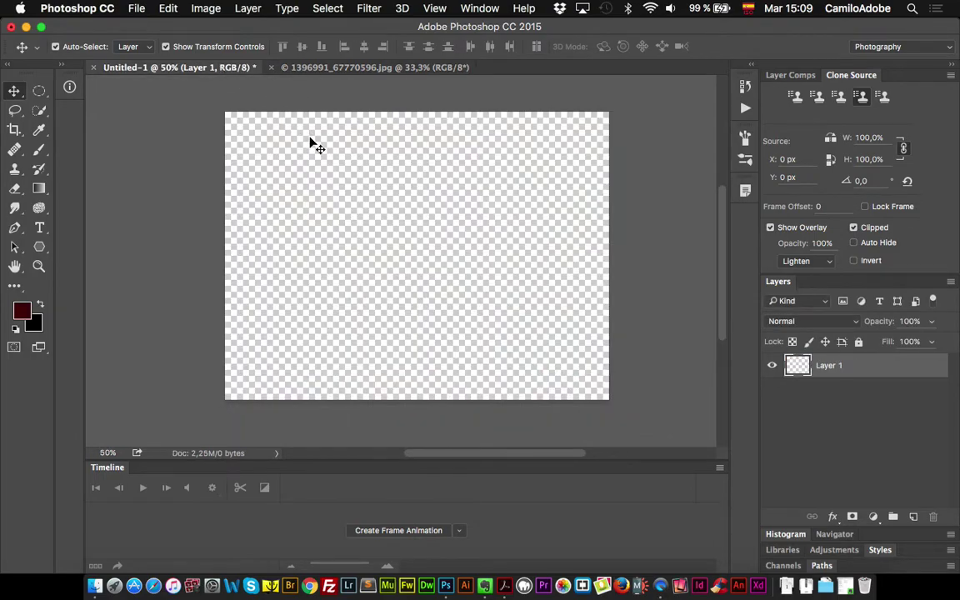
{"action": "left_click", "coordinate": [142, 8]}
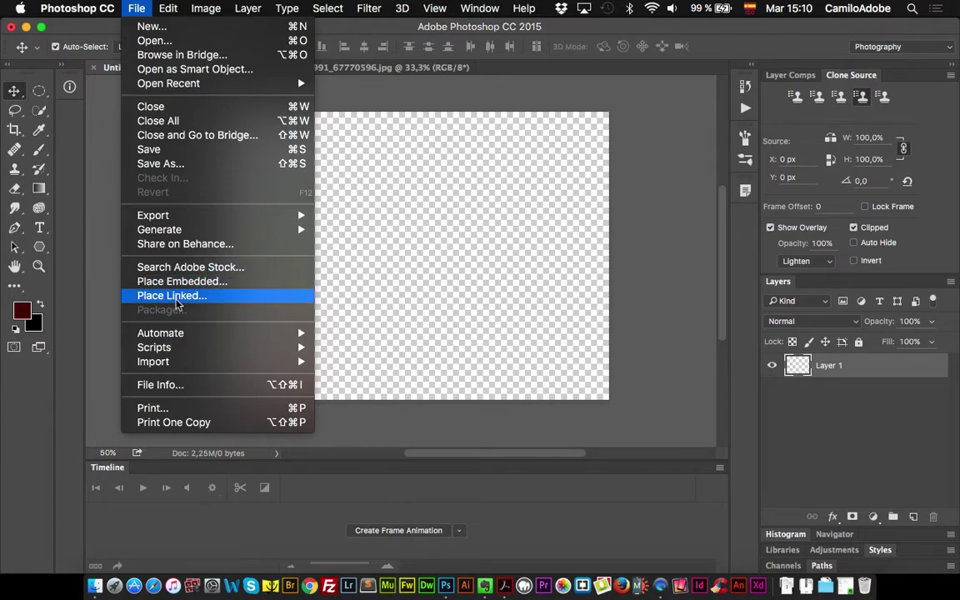
{"action": "left_click", "coordinate": [179, 283]}
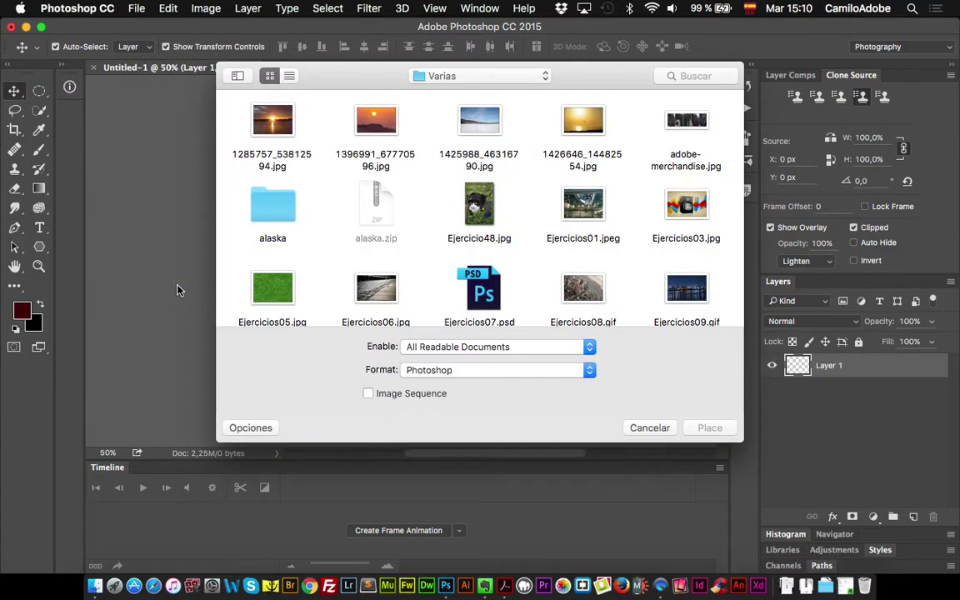
{"action": "left_click", "coordinate": [374, 119]}
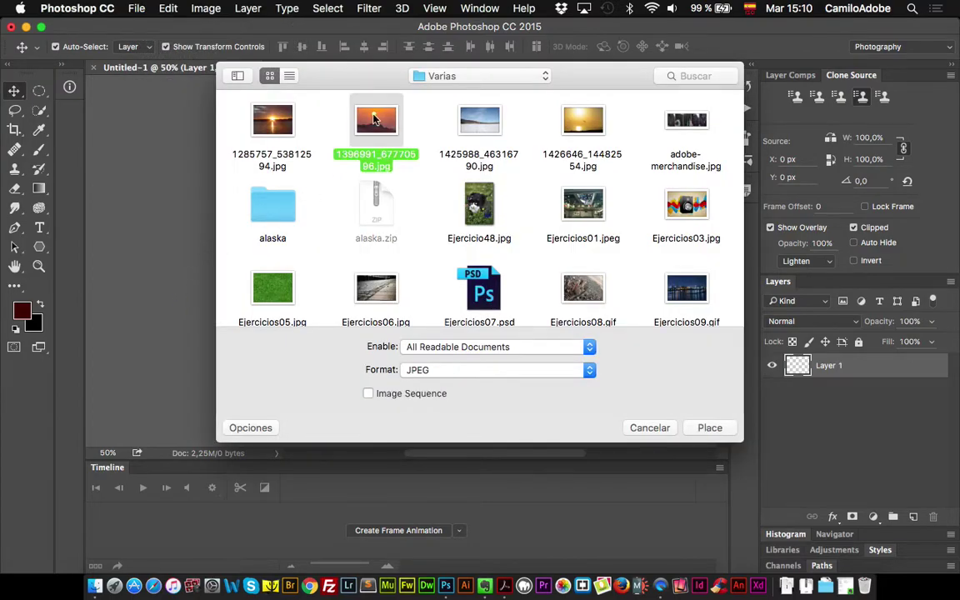
{"action": "left_click", "coordinate": [710, 427]}
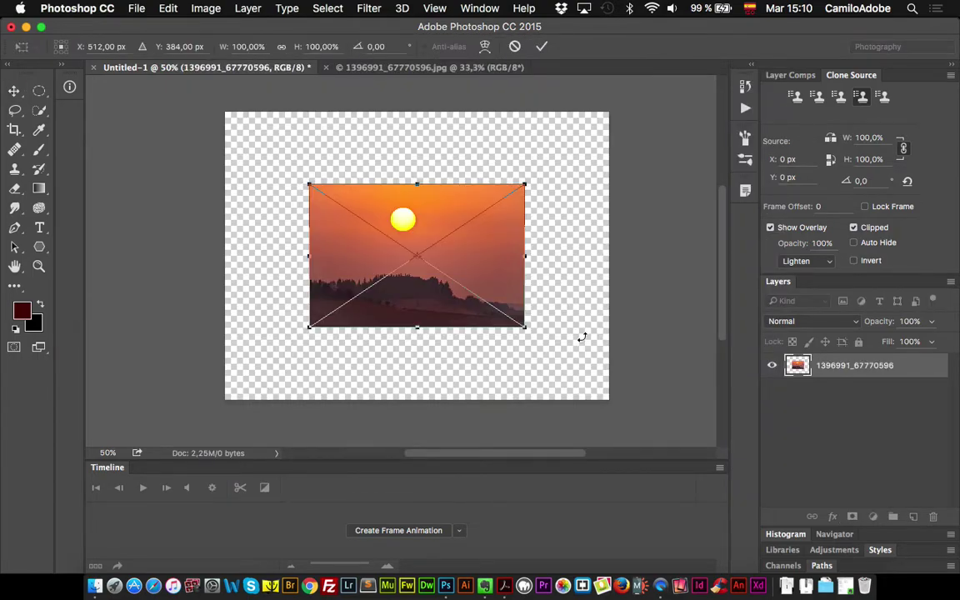
Step: Scale the placed sunset photo to about 176% so it spans the canvas width, and apply the transform
{"action": "left_click_drag", "start_coordinate": [527, 184], "coordinate": [600, 115]}
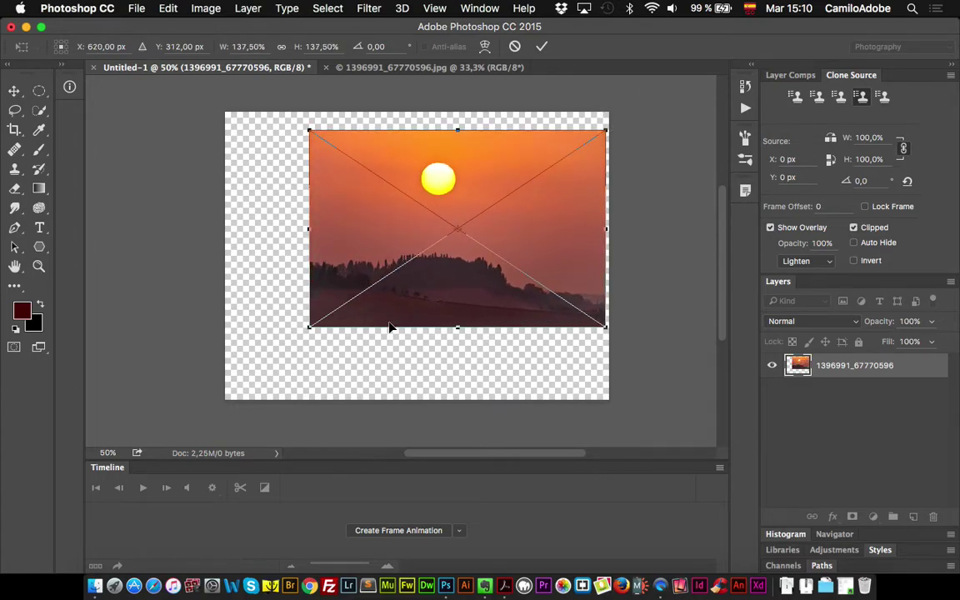
{"action": "left_click_drag", "start_coordinate": [309, 325], "coordinate": [236, 402]}
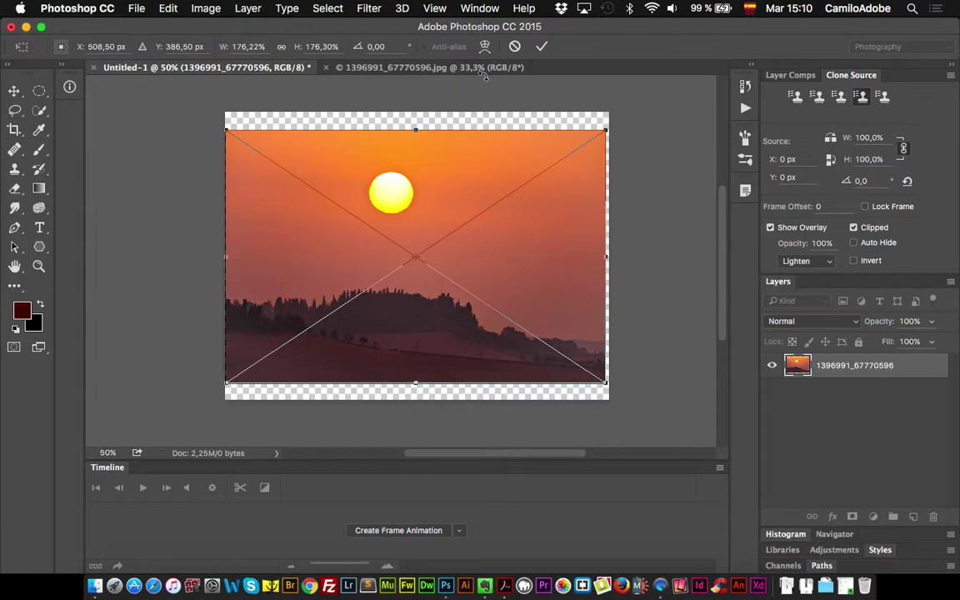
{"action": "left_click", "coordinate": [542, 47]}
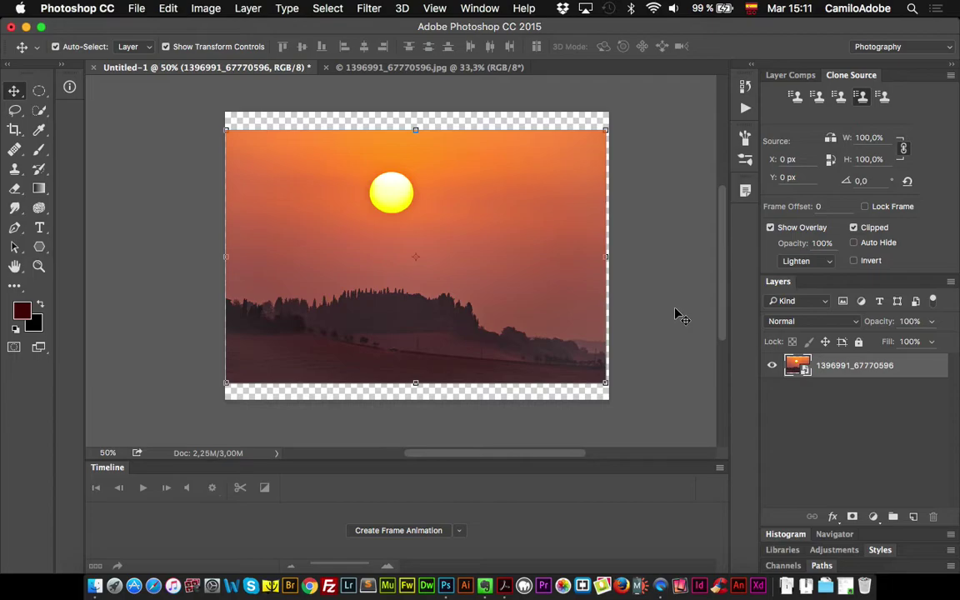
Step: Open the placed smart object's contents for editing, converting the document's colors to the working space
{"action": "left_click", "coordinate": [136, 9]}
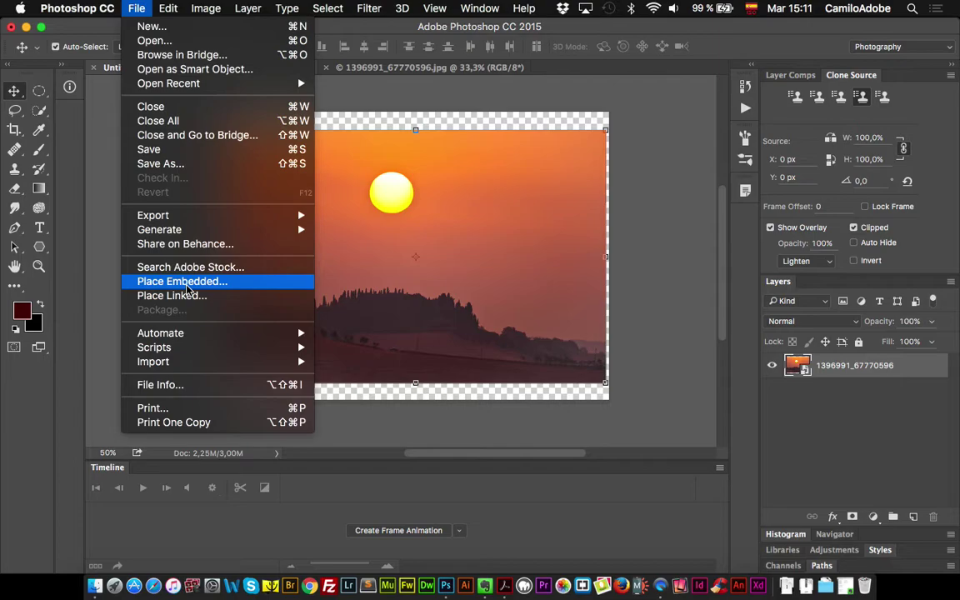
{"action": "left_click", "coordinate": [643, 270]}
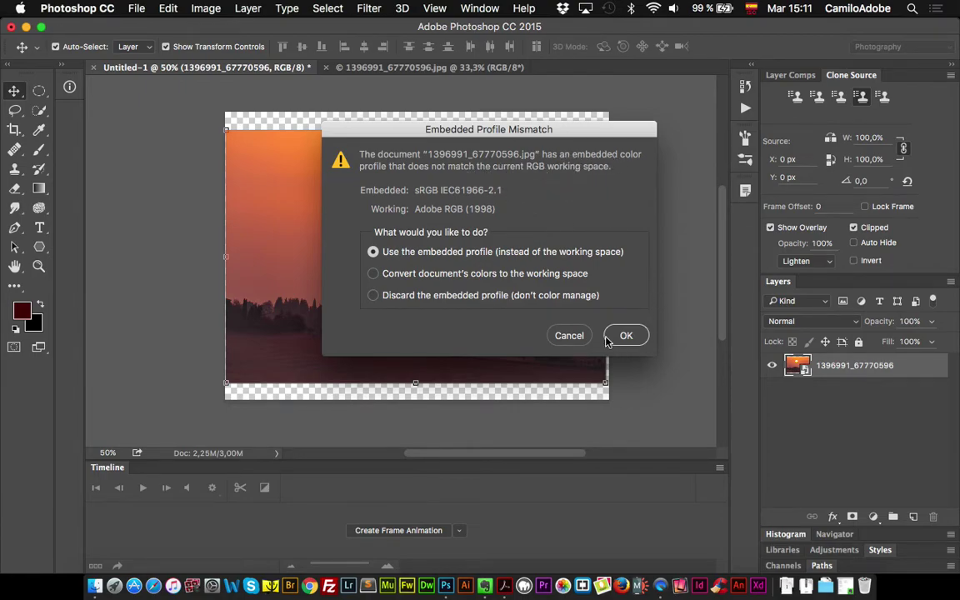
{"action": "left_click", "coordinate": [494, 274]}
{"action": "left_click", "coordinate": [626, 335]}
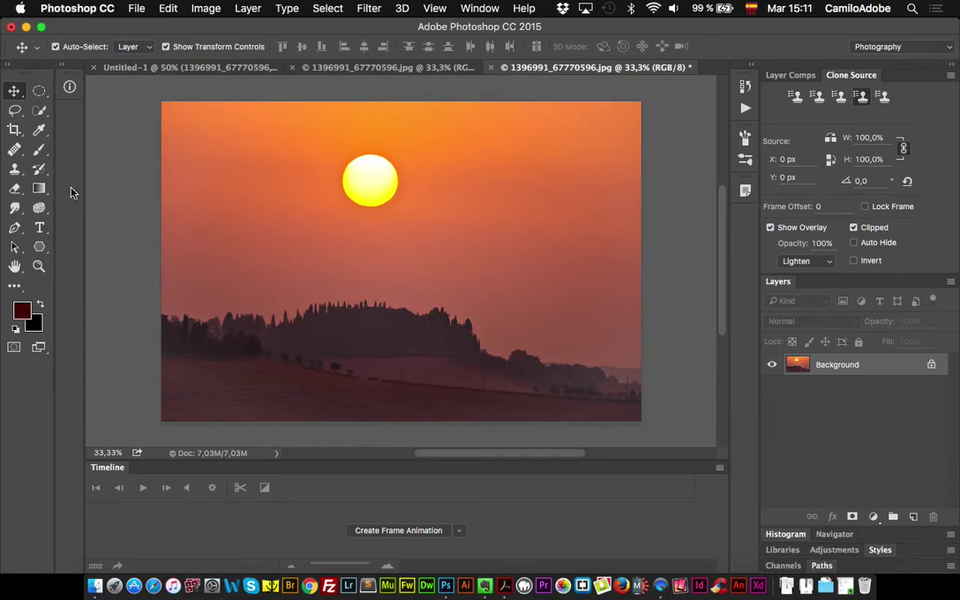
Step: Paint scattered dark red maple leaves over the sky and sun with the Brush tool, and save the smart object's contents
{"action": "left_click", "coordinate": [39, 150]}
{"action": "mouse_move", "coordinate": [252, 175]}
{"action": "left_mouse_down"}
{"action": "mouse_move", "coordinate": [311, 189]}
{"action": "mouse_move", "coordinate": [361, 243]}
{"action": "mouse_move", "coordinate": [427, 248]}
{"action": "left_mouse_up"}
{"action": "left_click", "coordinate": [427, 249]}
{"action": "key", "text": "super+s"}
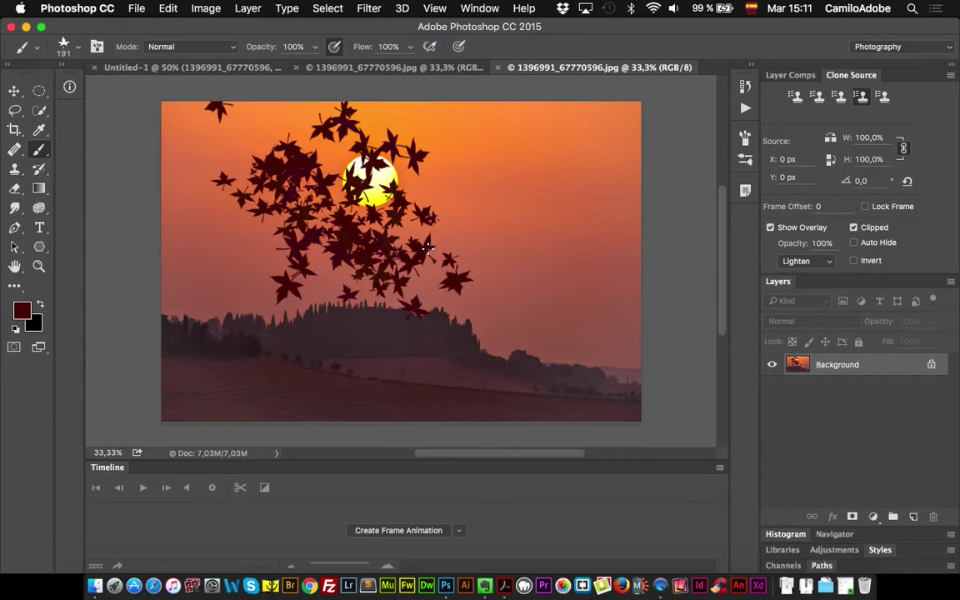
Step: Close the earlier sunset photo document, and reopen the original 1396991_67770596.jpg from the Varias folder
{"action": "left_click", "coordinate": [422, 70]}
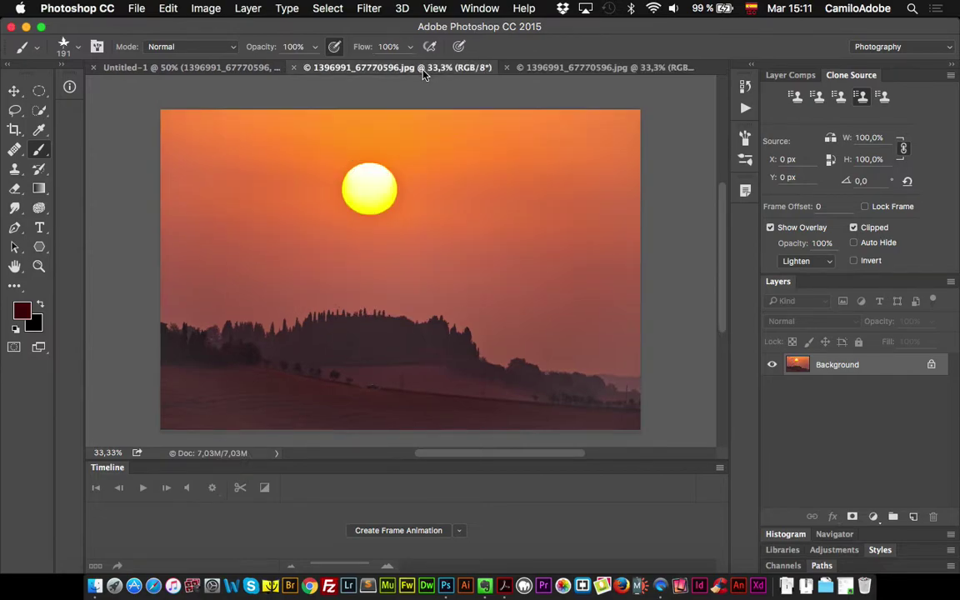
{"action": "left_click", "coordinate": [291, 70]}
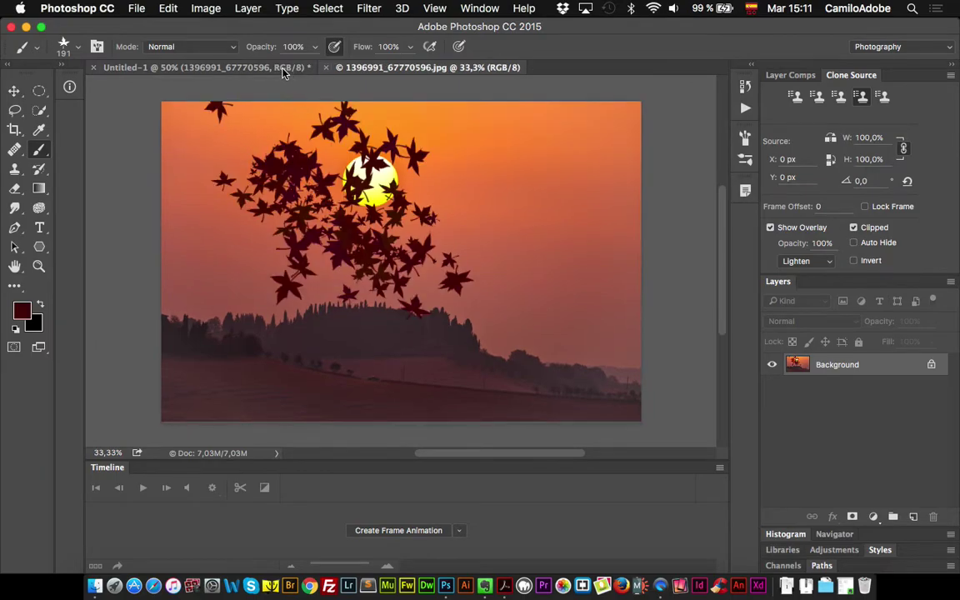
{"action": "left_click", "coordinate": [137, 9]}
{"action": "left_click", "coordinate": [153, 40]}
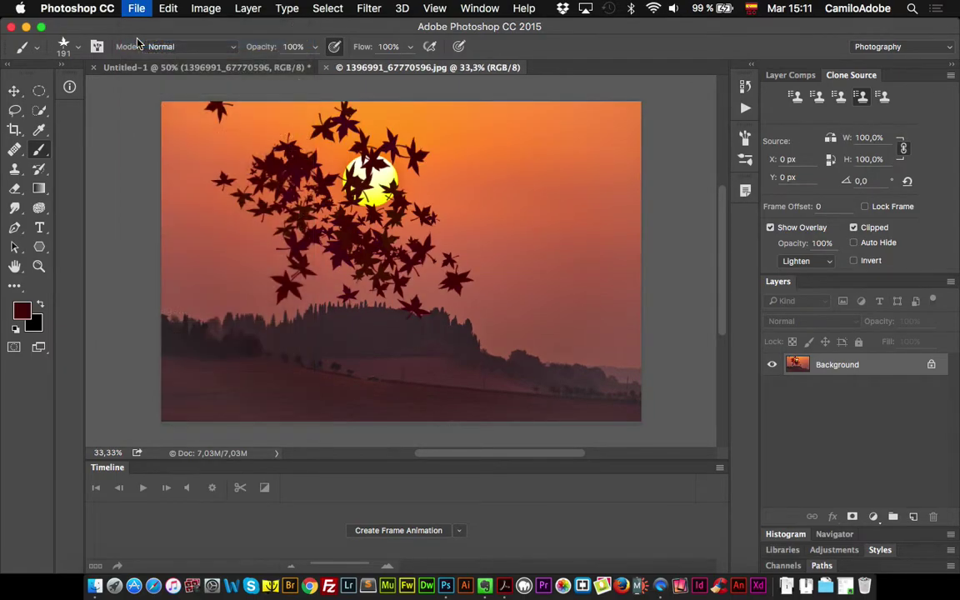
{"action": "left_click", "coordinate": [345, 115]}
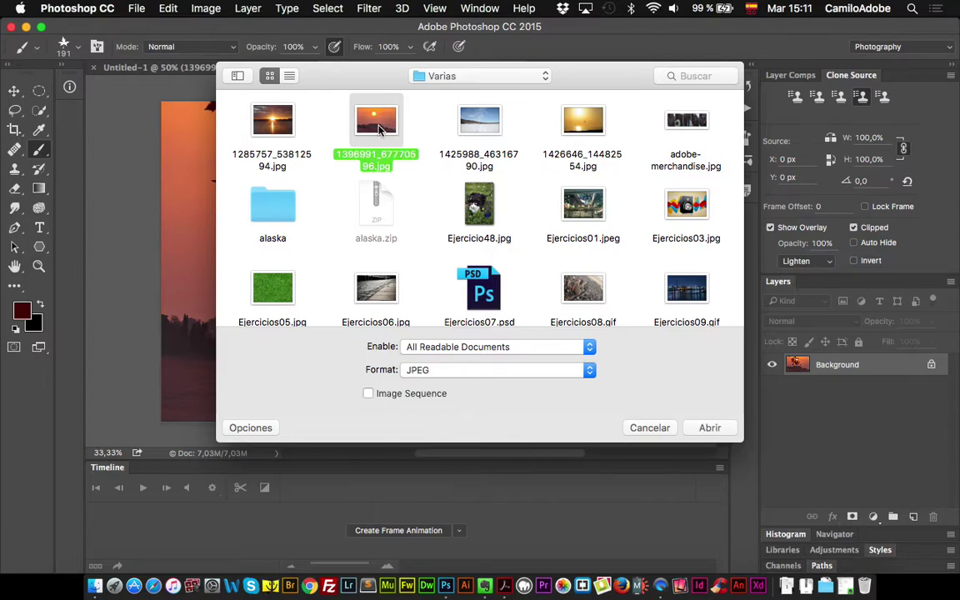
{"action": "left_click", "coordinate": [710, 425]}
{"action": "left_click", "coordinate": [623, 336]}
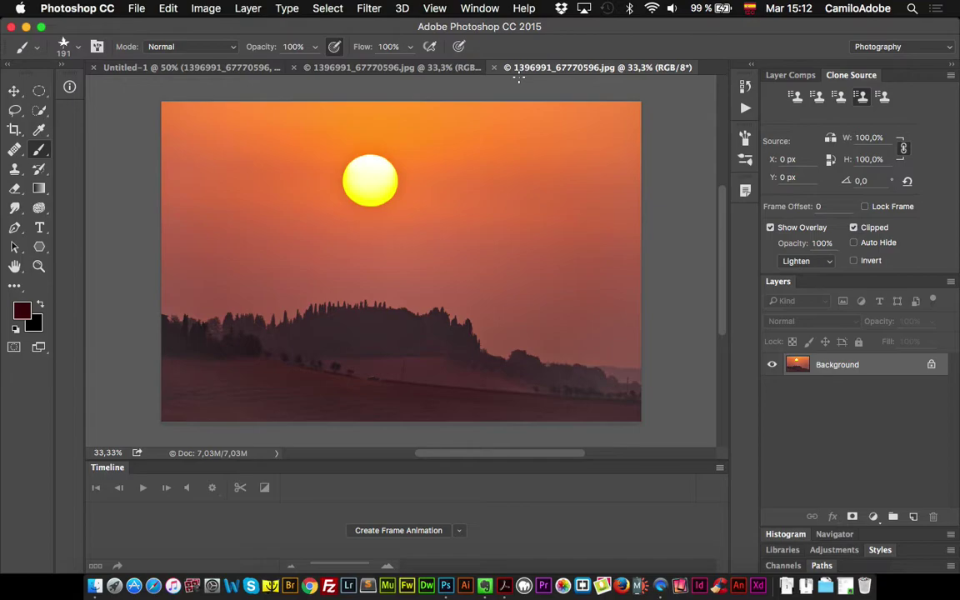
Step: Compare the updated composition with the smart object's contents and the original photo, and close both photo documents
{"action": "left_click", "coordinate": [195, 65]}
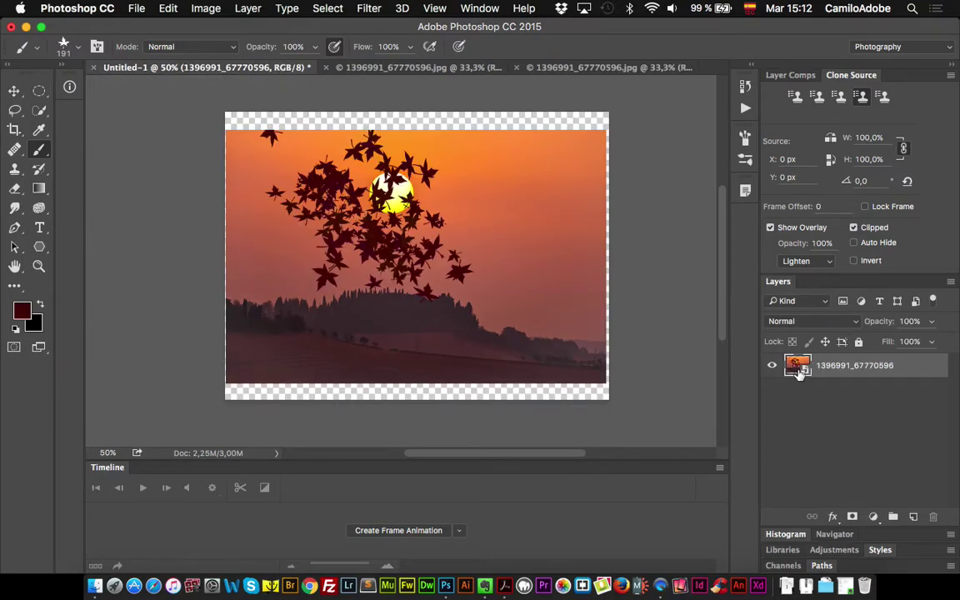
{"action": "left_click", "coordinate": [439, 70]}
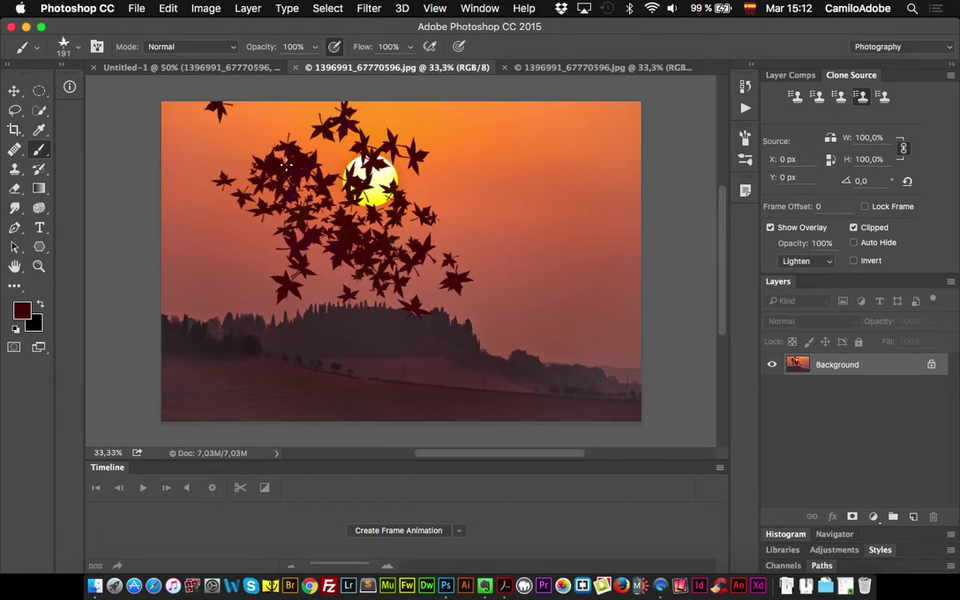
{"action": "left_click", "coordinate": [550, 70]}
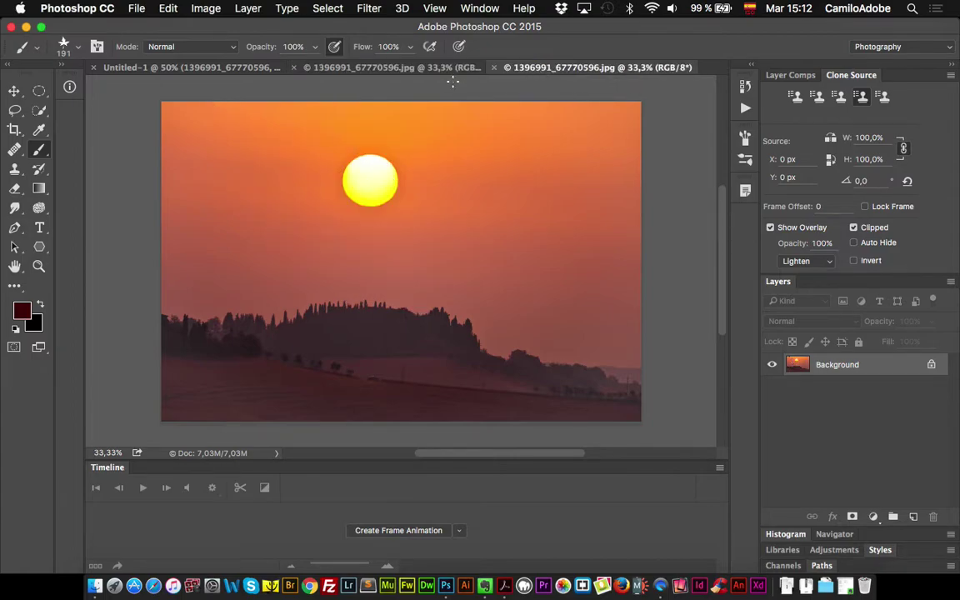
{"action": "left_click", "coordinate": [293, 67]}
{"action": "left_click", "coordinate": [327, 67]}
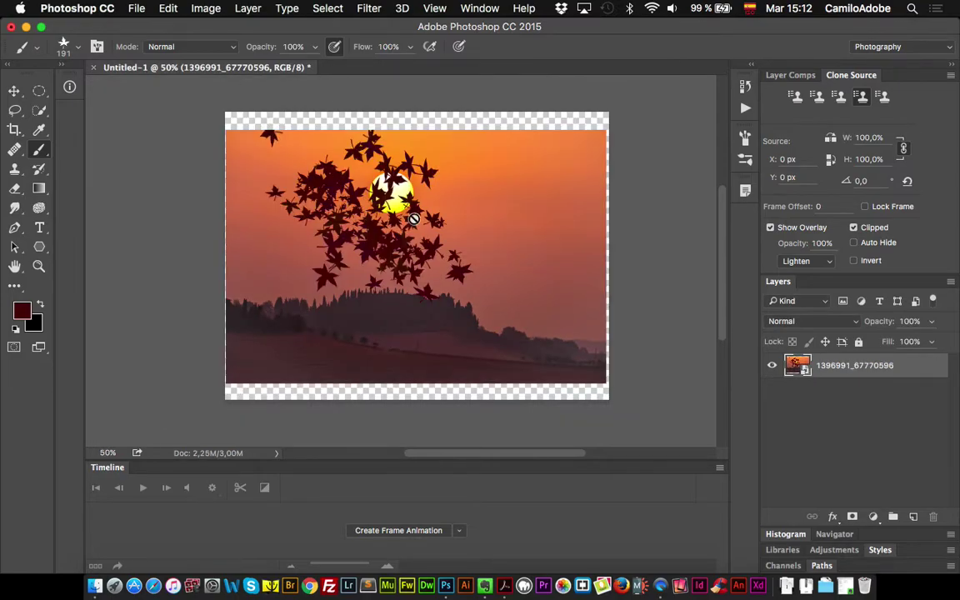
Step: Add a new empty layer to Untitled-1 and delete the embedded sunset smart object layer
{"action": "left_click", "coordinate": [12, 91]}
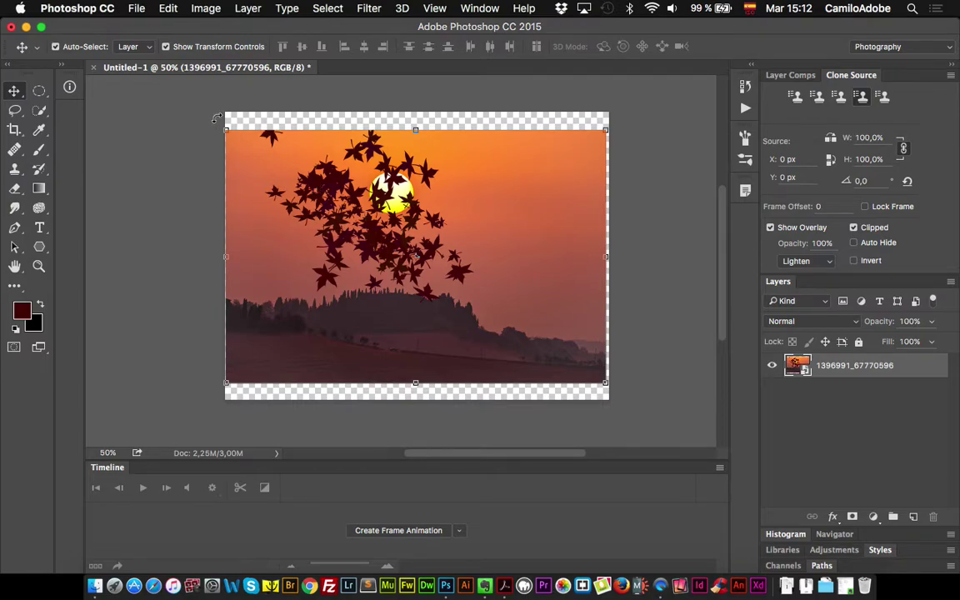
{"action": "left_click", "coordinate": [154, 112]}
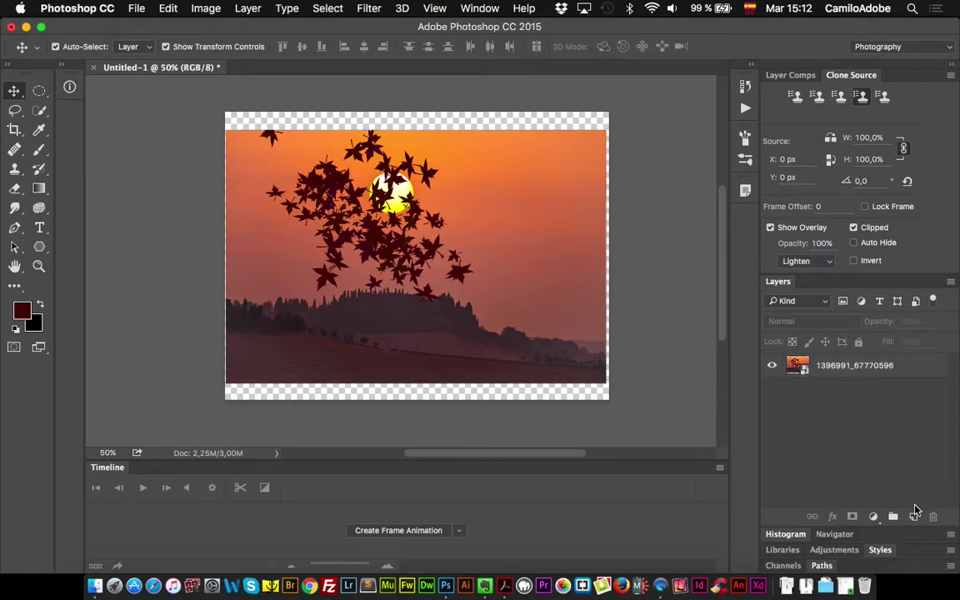
{"action": "left_click", "coordinate": [913, 517]}
{"action": "left_click", "coordinate": [467, 233]}
{"action": "key", "text": "Delete"}
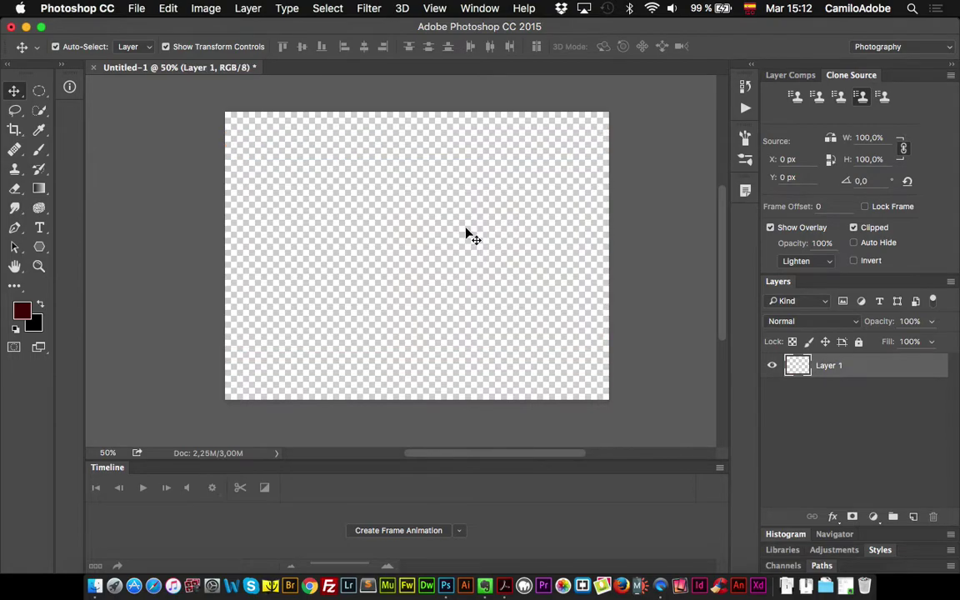
Step: Place 1396991_67770596.jpg from the Varias folder as a linked smart object, and enlarge it proportionally to cover most of the canvas
{"action": "left_click", "coordinate": [136, 9]}
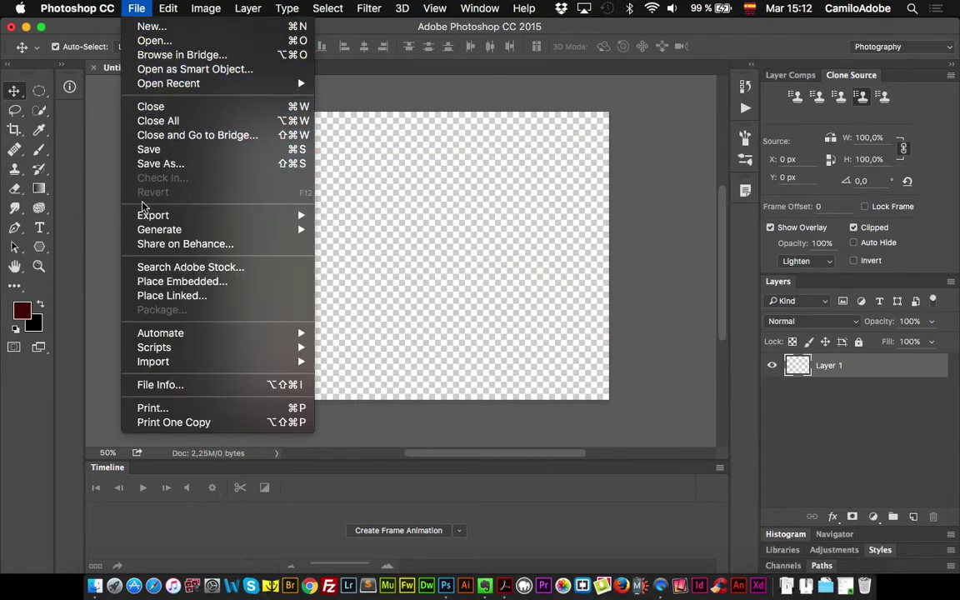
{"action": "left_click", "coordinate": [157, 302]}
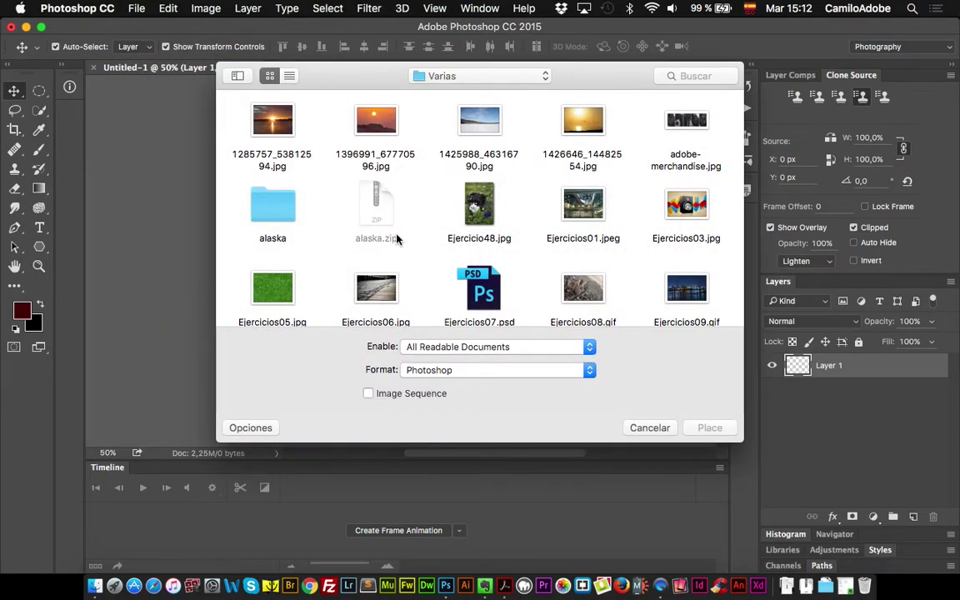
{"action": "left_click", "coordinate": [370, 127]}
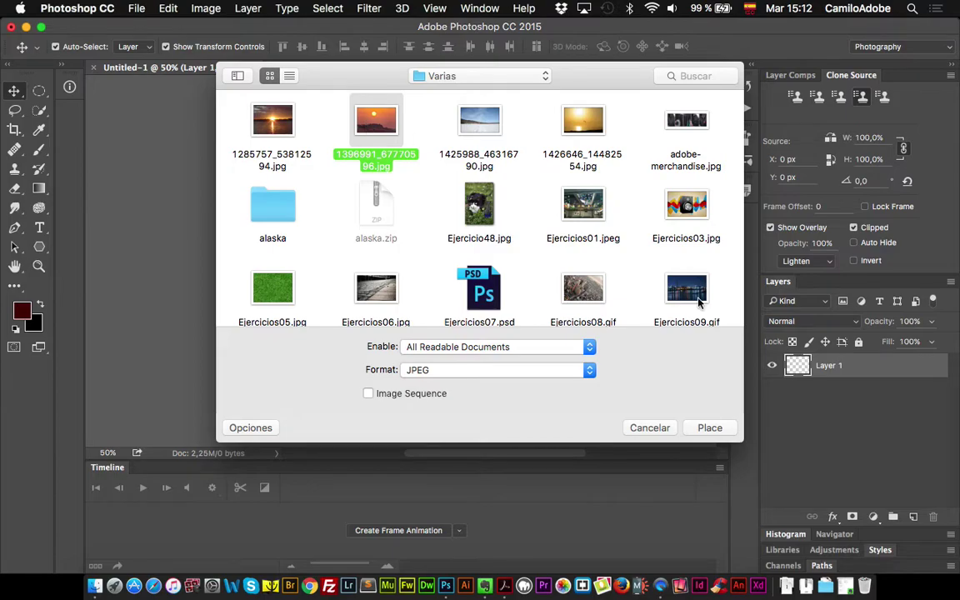
{"action": "left_click", "coordinate": [709, 428]}
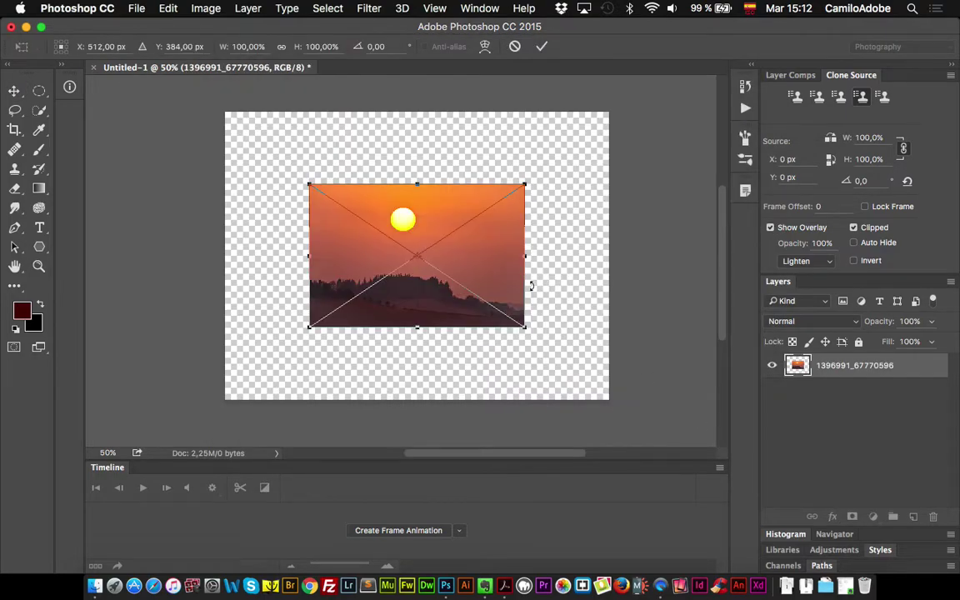
{"action": "left_click_drag", "start_coordinate": [525, 326], "coordinate": [601, 372]}
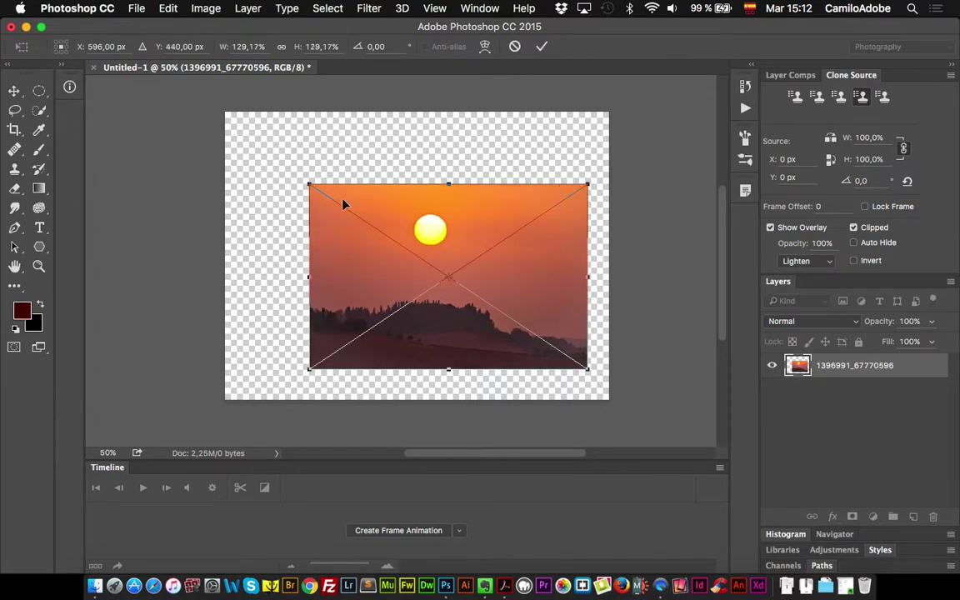
{"action": "left_click_drag", "start_coordinate": [311, 186], "coordinate": [234, 134]}
{"action": "left_click", "coordinate": [541, 46]}
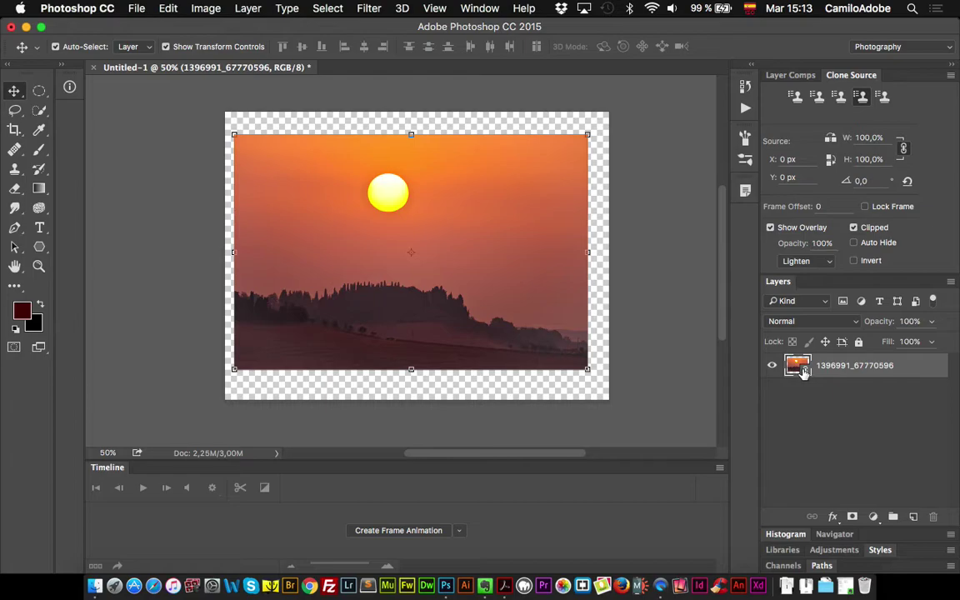
Step: Open the linked layer's source photo, converting its colors to the working space
{"action": "double_click", "coordinate": [802, 370]}
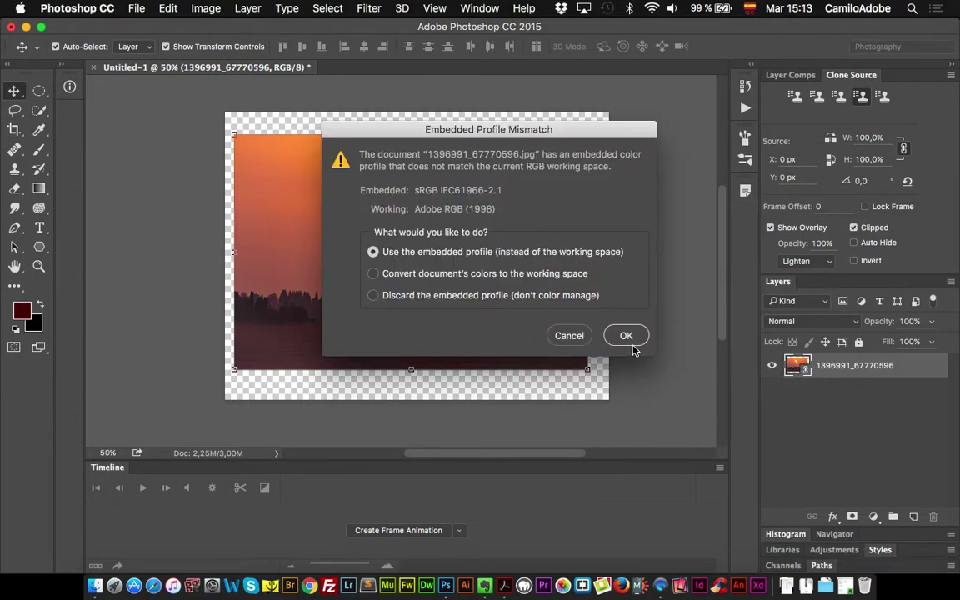
{"action": "left_click", "coordinate": [529, 275]}
{"action": "left_click", "coordinate": [624, 337]}
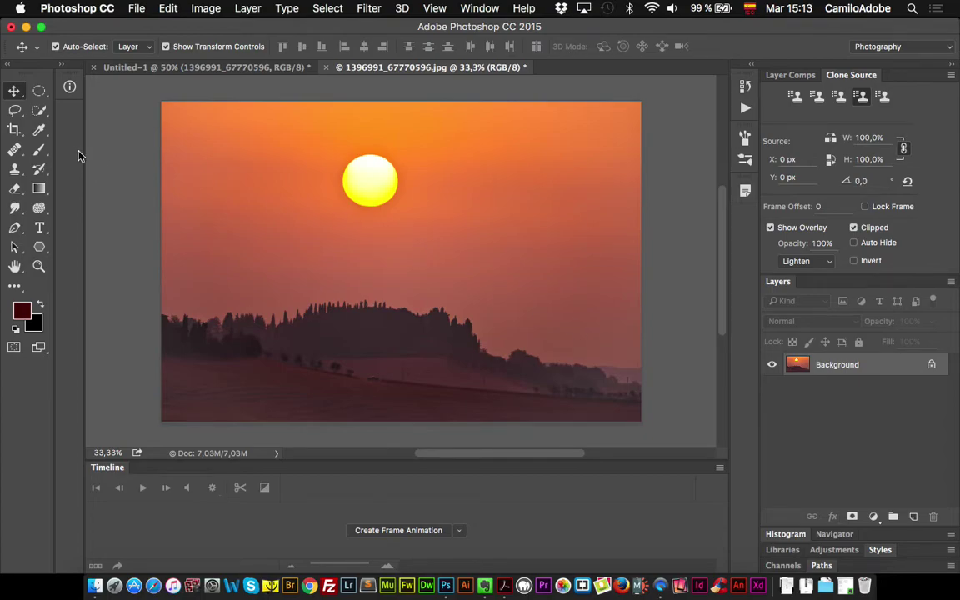
Step: Paint scattered dark red maple leaves across the sunset sky with the Brush tool, and save the linked source file
{"action": "left_click", "coordinate": [39, 150]}
{"action": "mouse_move", "coordinate": [273, 235]}
{"action": "left_mouse_down"}
{"action": "mouse_move", "coordinate": [278, 210]}
{"action": "mouse_move", "coordinate": [334, 163]}
{"action": "mouse_move", "coordinate": [429, 216]}
{"action": "mouse_move", "coordinate": [505, 220]}
{"action": "mouse_move", "coordinate": [543, 194]}
{"action": "left_mouse_up"}
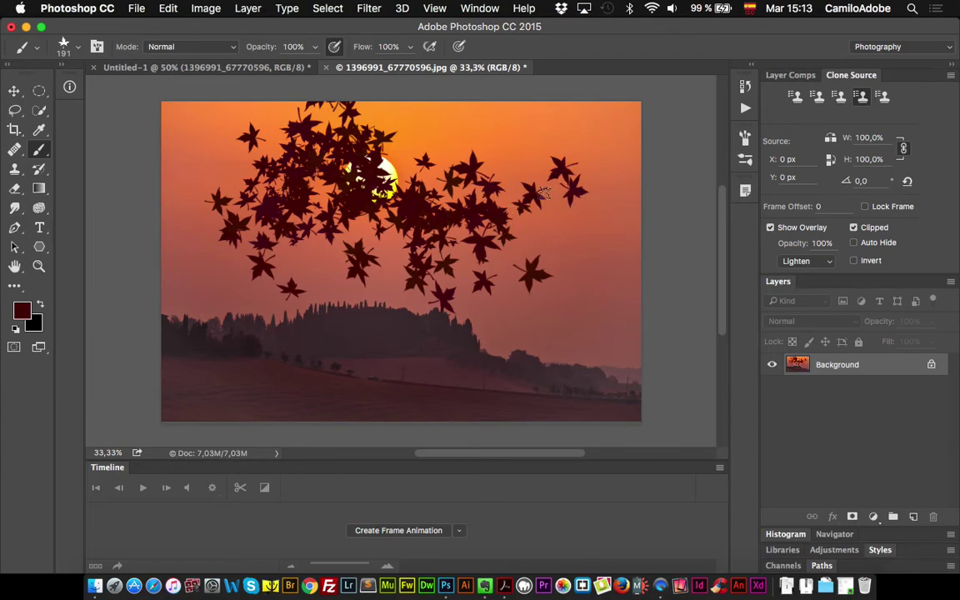
{"action": "key", "text": "super+s"}
Step: Check the thumbnail of 1396991_67770596.jpg in the Varias folder without opening a file, and review the linked placement command
{"action": "left_click", "coordinate": [133, 9]}
{"action": "left_click", "coordinate": [144, 42]}
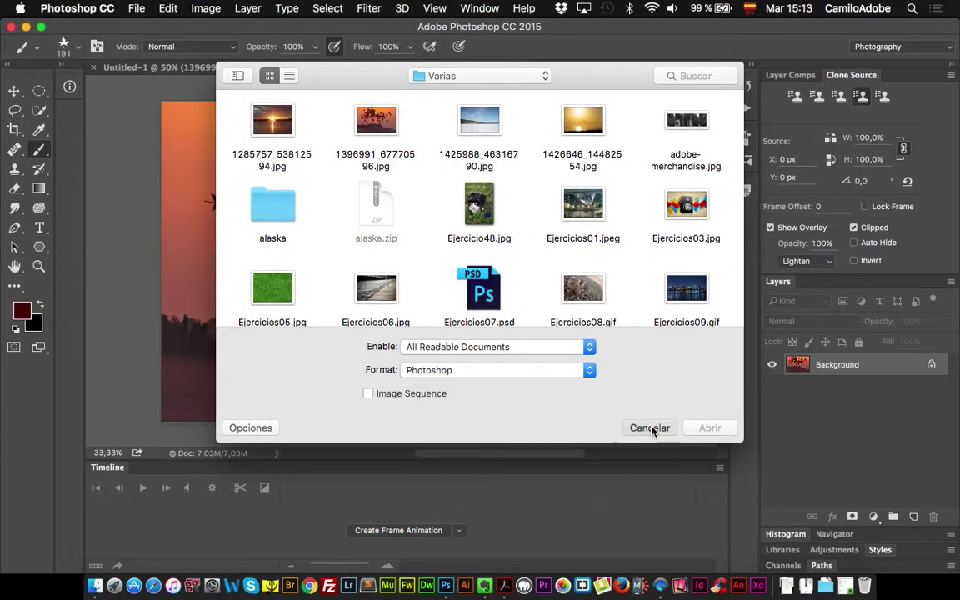
{"action": "left_click", "coordinate": [656, 428]}
{"action": "left_click", "coordinate": [136, 10]}
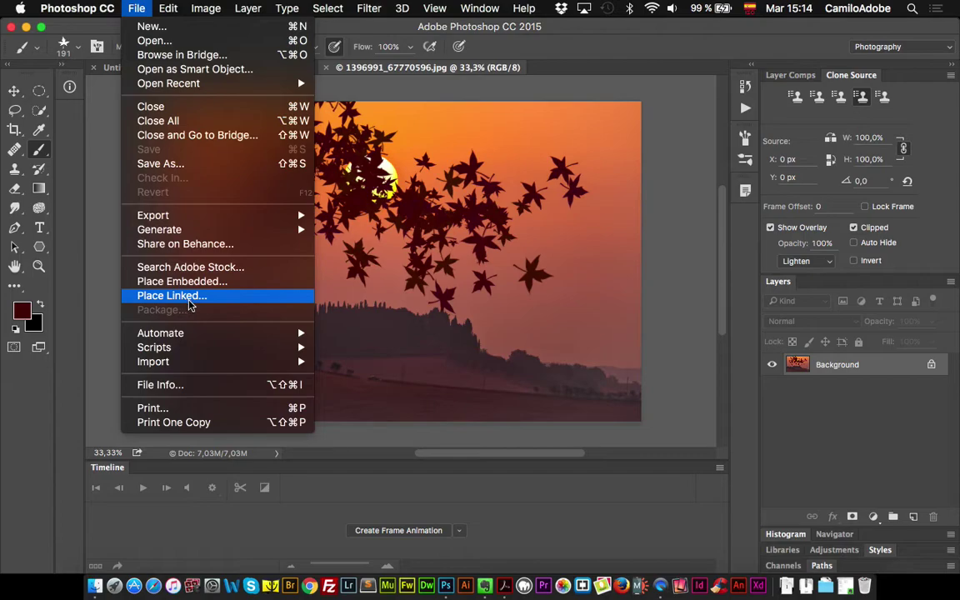
{"action": "left_click", "coordinate": [415, 93]}
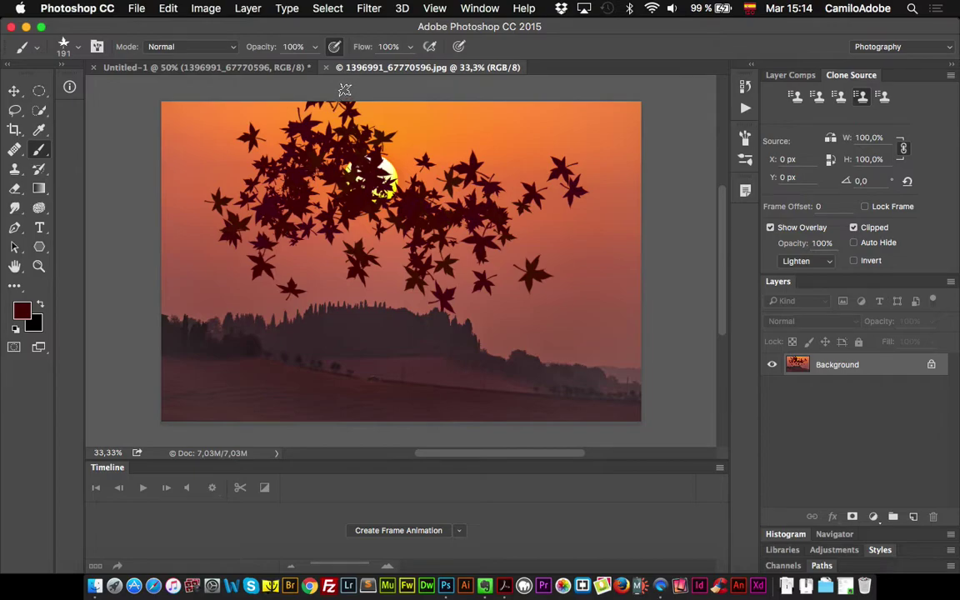
Step: Undo the leaf painting in the open source photo, and close it without saving
{"action": "key", "text": "super+z"}
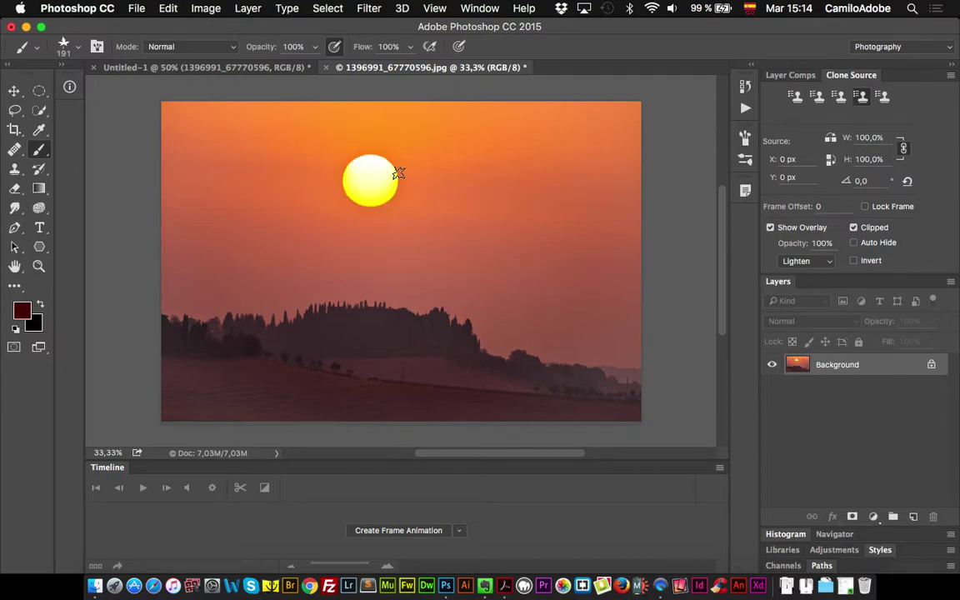
{"action": "left_click", "coordinate": [325, 68]}
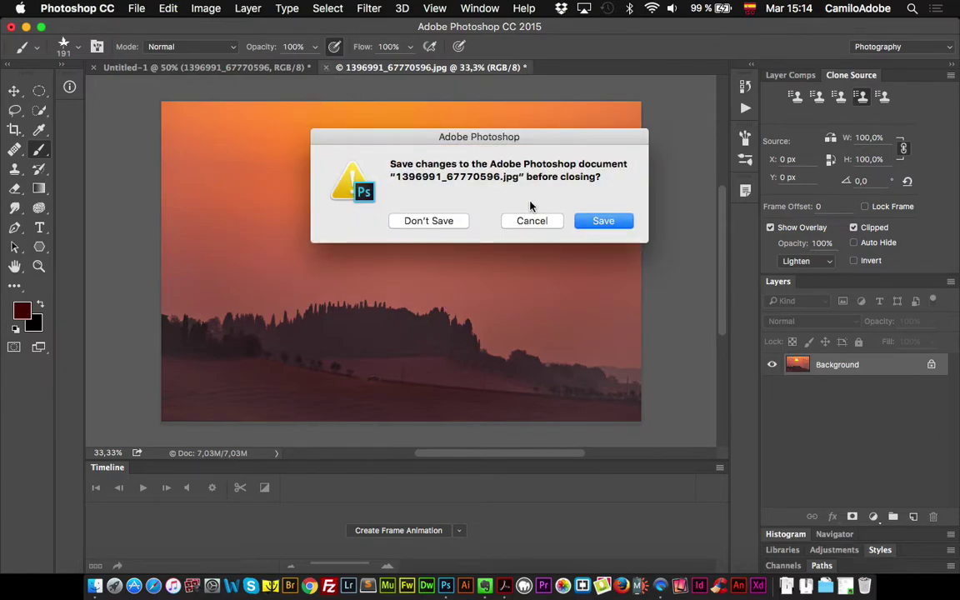
{"action": "left_click", "coordinate": [444, 223]}
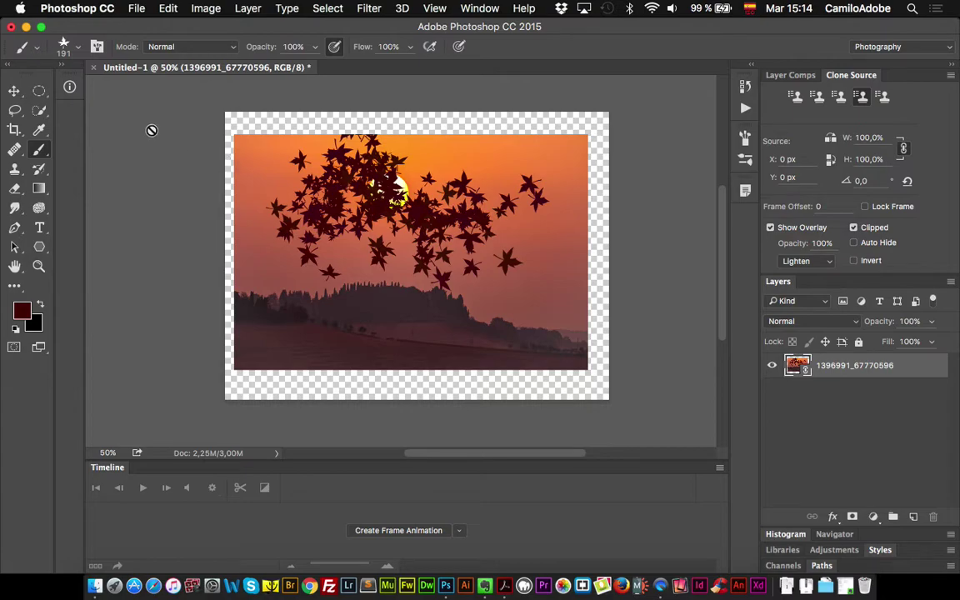
Step: Reopen the linked layer's source photo to check its saved contents, and close it again
{"action": "left_click", "coordinate": [15, 92]}
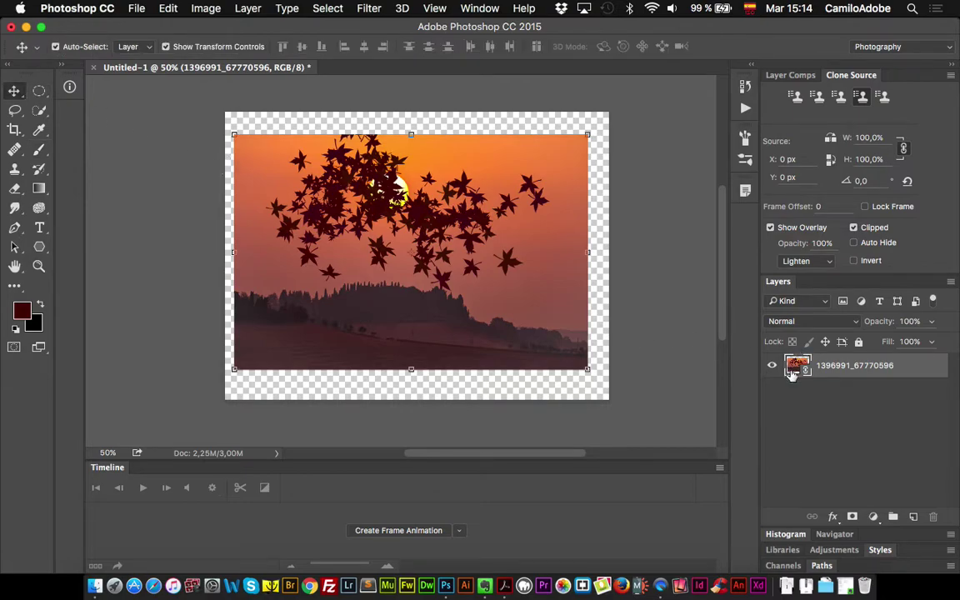
{"action": "double_click", "coordinate": [792, 369]}
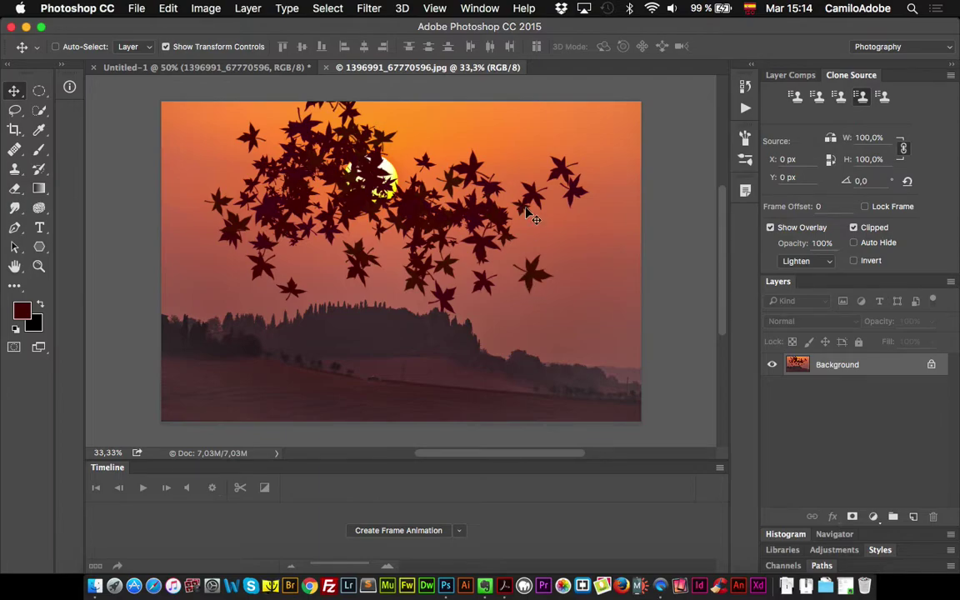
{"action": "left_click", "coordinate": [327, 67]}
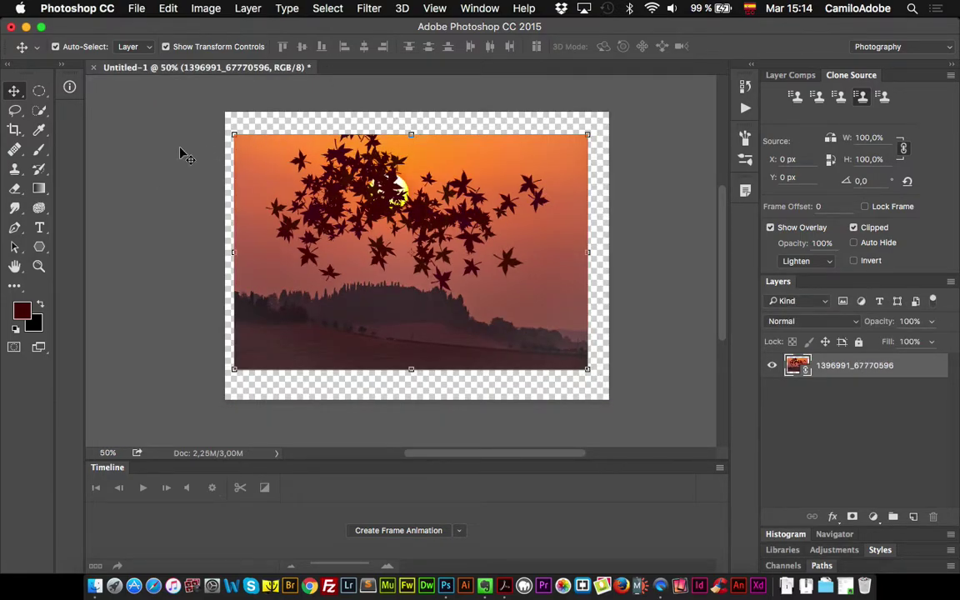
{"action": "left_click", "coordinate": [139, 117]}
{"action": "left_click", "coordinate": [327, 215]}
{"action": "left_click", "coordinate": [136, 11]}
{"action": "left_click", "coordinate": [435, 117]}
{"action": "left_click", "coordinate": [138, 11]}
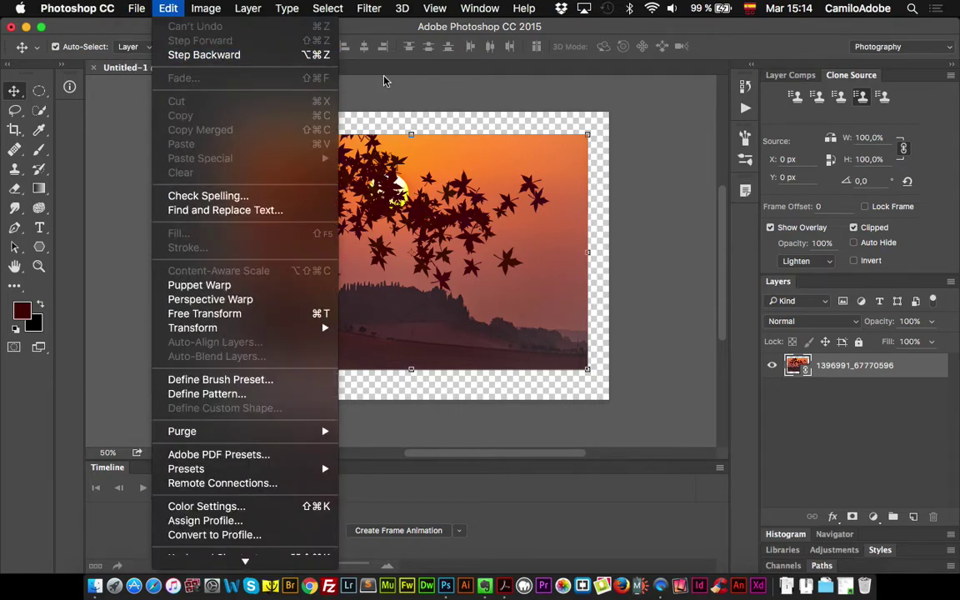
{"action": "left_click", "coordinate": [349, 74]}
Step: Open 1426646_14482554.jpg from the Varias folder, keeping its embedded color profile
{"action": "left_click", "coordinate": [137, 9]}
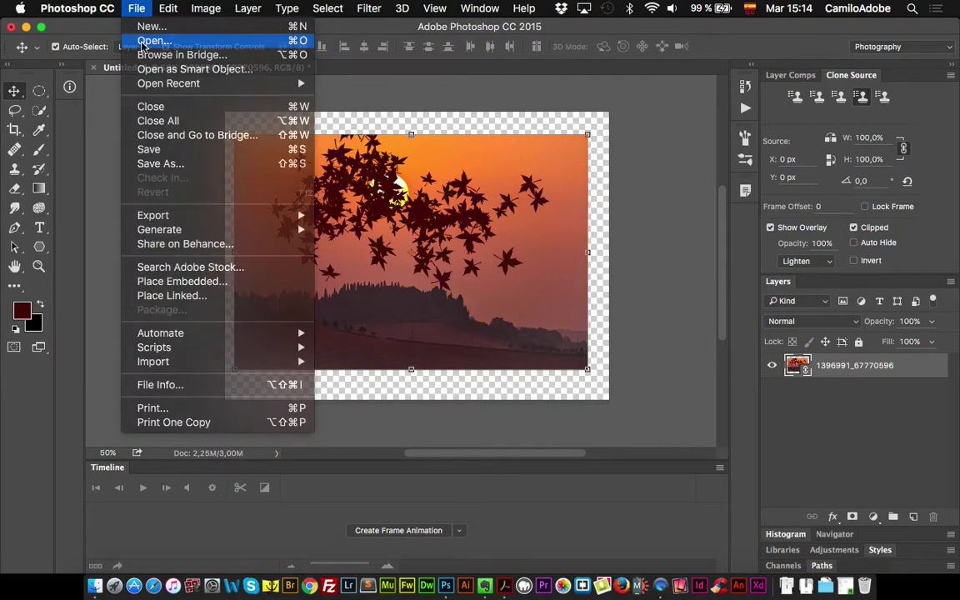
{"action": "left_click", "coordinate": [145, 39]}
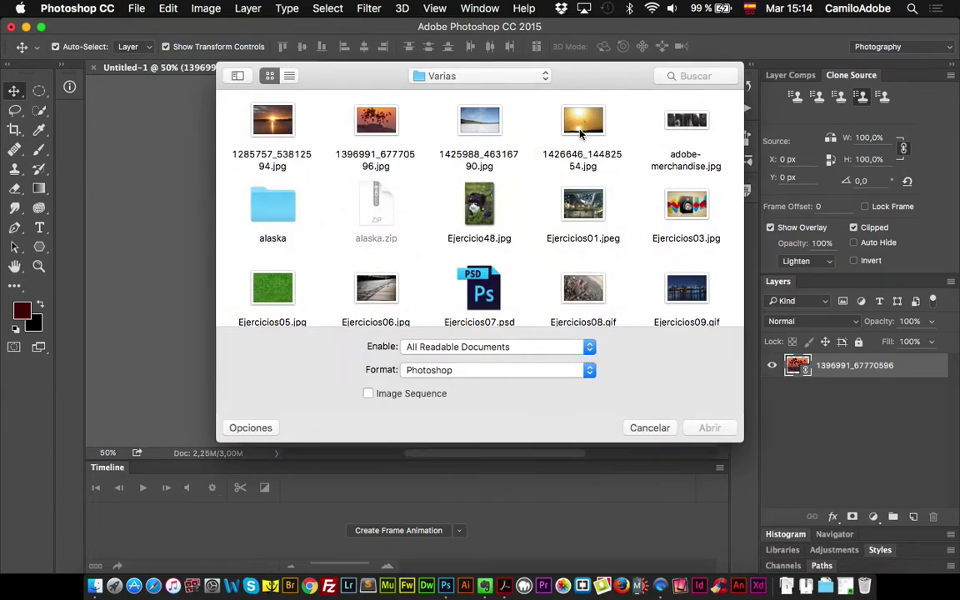
{"action": "left_click", "coordinate": [522, 116]}
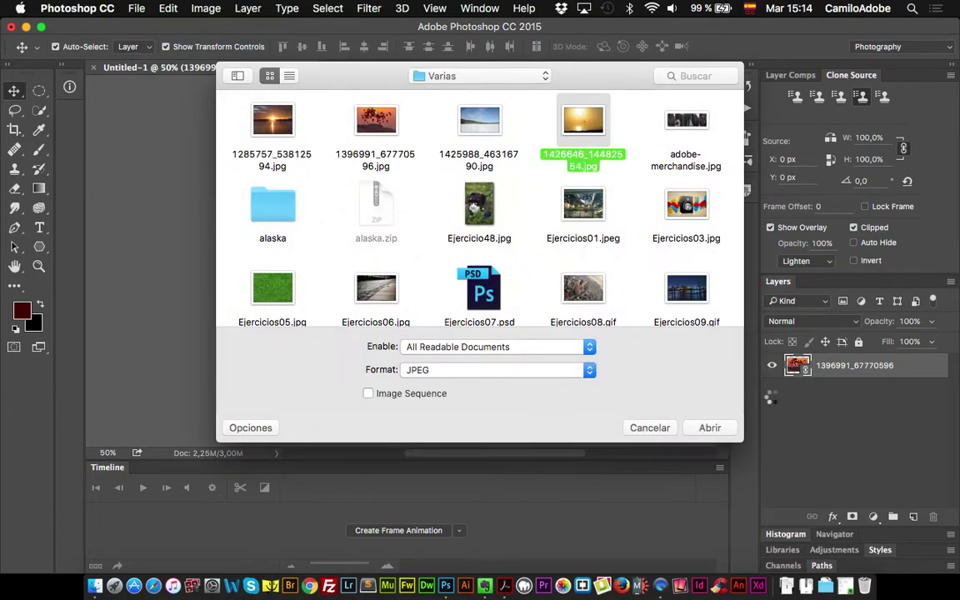
{"action": "left_click", "coordinate": [710, 427]}
{"action": "left_click", "coordinate": [626, 336]}
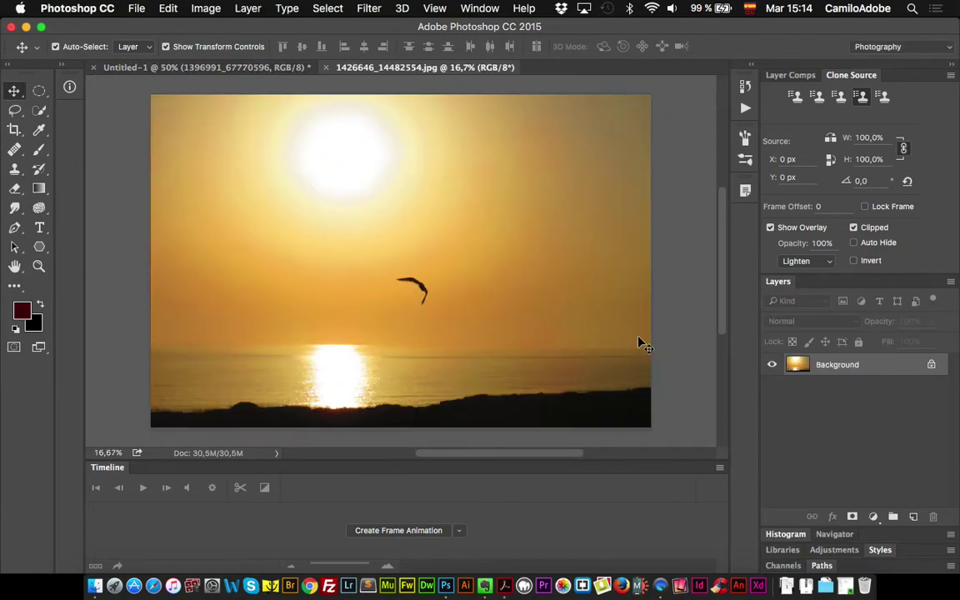
Step: Copy the seascape photo into Untitled-1 as a new layer with converted colors, and shift it about 240 px left and 83 px up
{"action": "left_click_drag", "start_coordinate": [226, 118], "coordinate": [275, 187]}
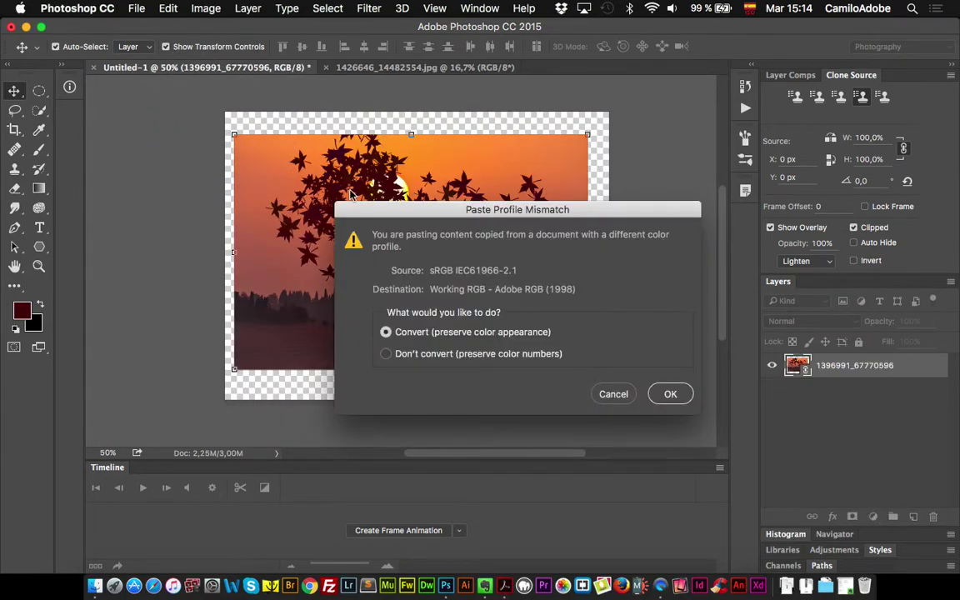
{"action": "left_click", "coordinate": [670, 391]}
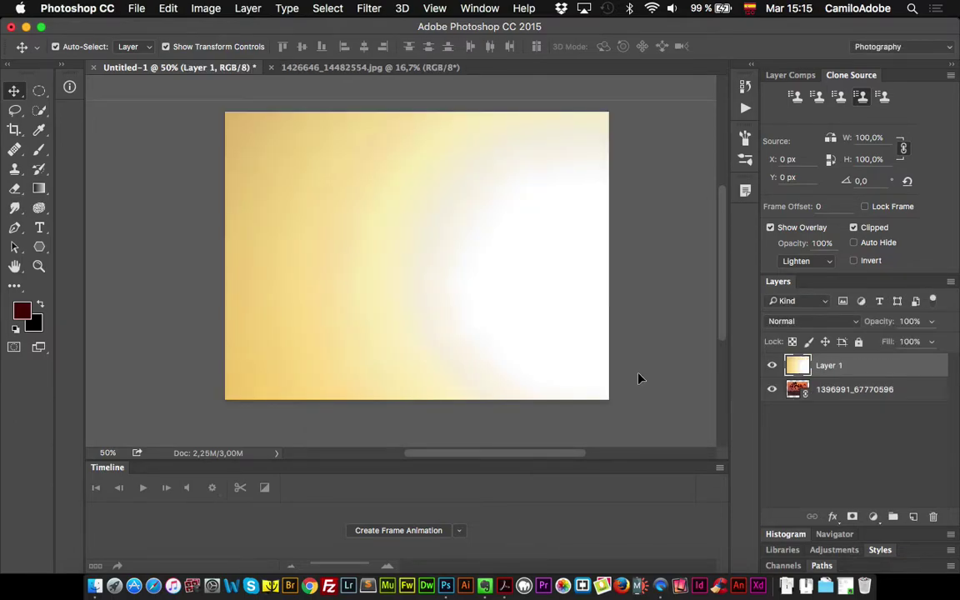
{"action": "left_click_drag", "start_coordinate": [480, 282], "coordinate": [392, 253]}
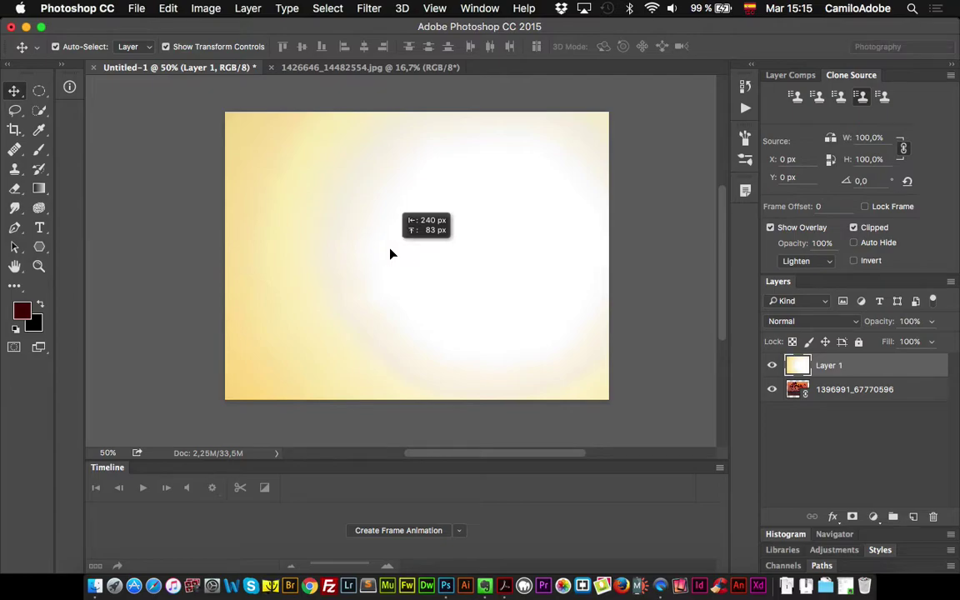
Step: Scale the seascape layer down proportionally to 24.70% and place it within the canvas
{"action": "key", "text": "z"}
{"action": "left_click", "coordinate": [455, 261], "text": "alt"}
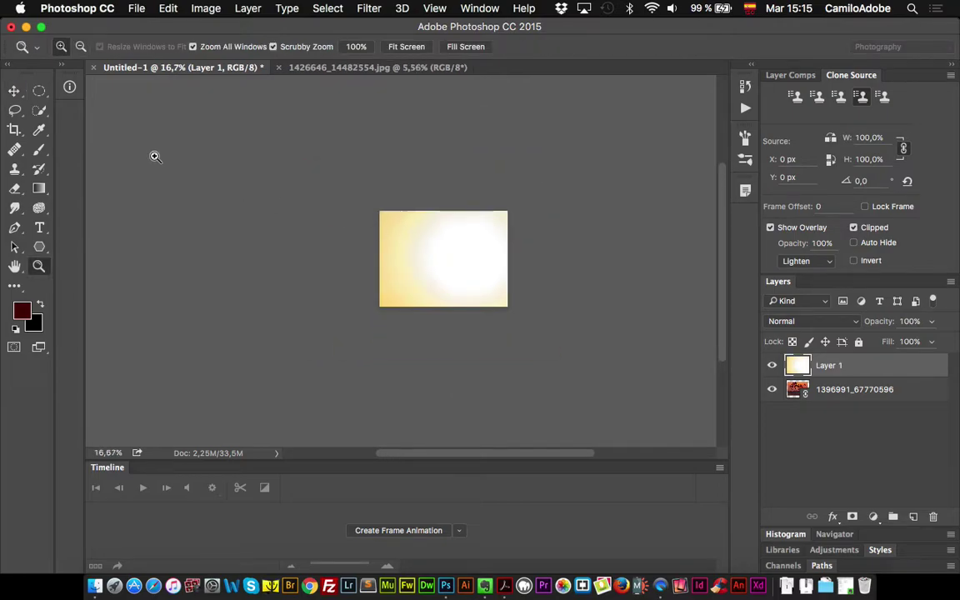
{"action": "left_click", "coordinate": [15, 92]}
{"action": "left_click_drag", "start_coordinate": [277, 196], "coordinate": [366, 200]}
{"action": "left_click_drag", "start_coordinate": [295, 148], "coordinate": [446, 250]}
{"action": "left_click_drag", "start_coordinate": [480, 295], "coordinate": [417, 257]}
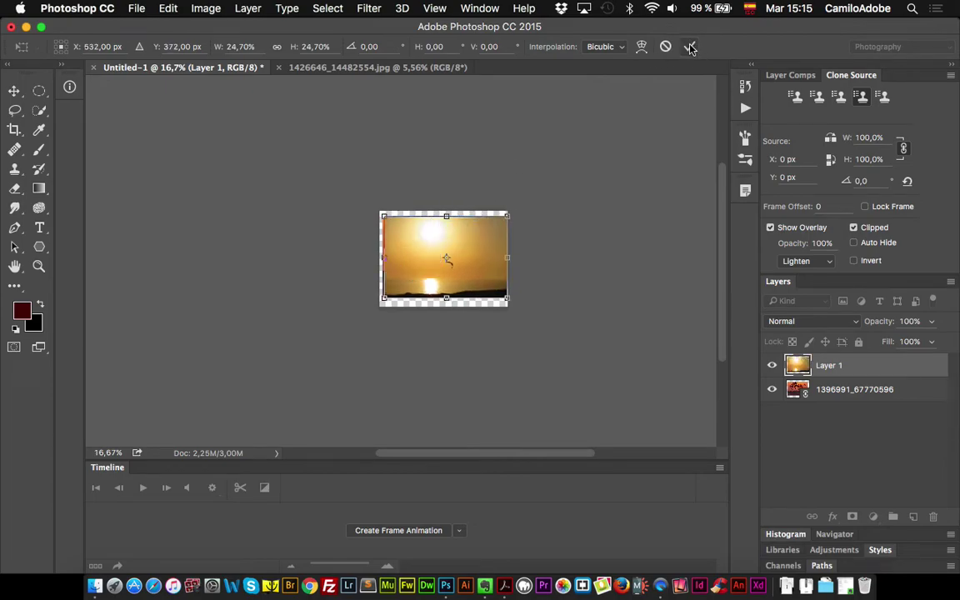
{"action": "left_click", "coordinate": [689, 47]}
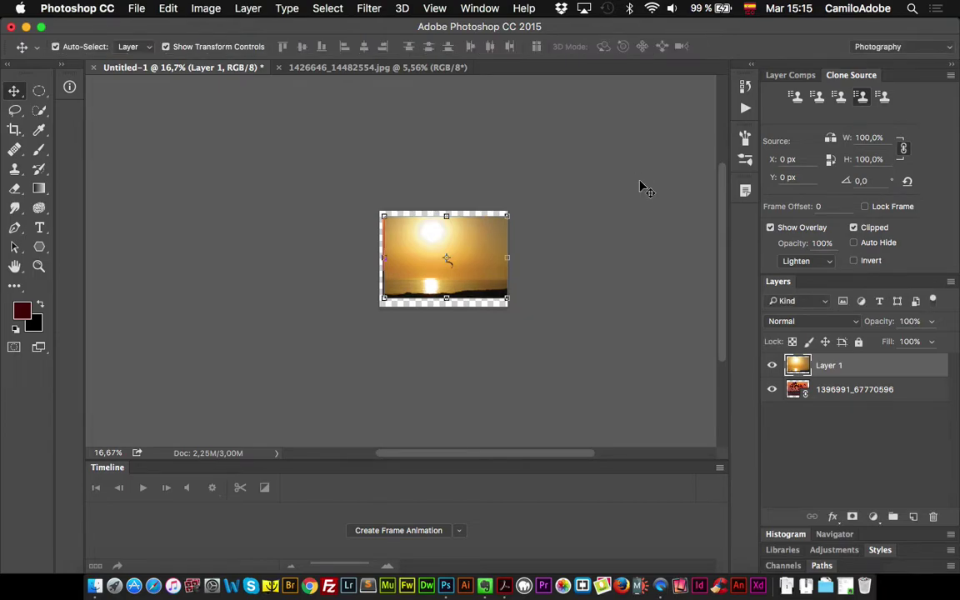
Step: Examine the reduced seascape layer up close and look over its layer options for smart object conversion
{"action": "key", "text": "z"}
{"action": "left_click", "coordinate": [565, 328]}
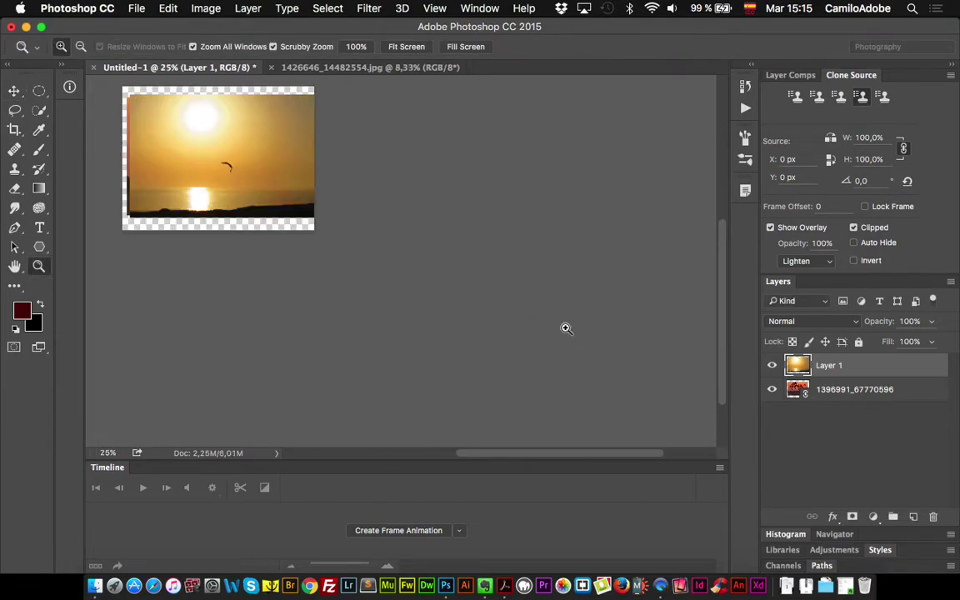
{"action": "left_click", "coordinate": [278, 190]}
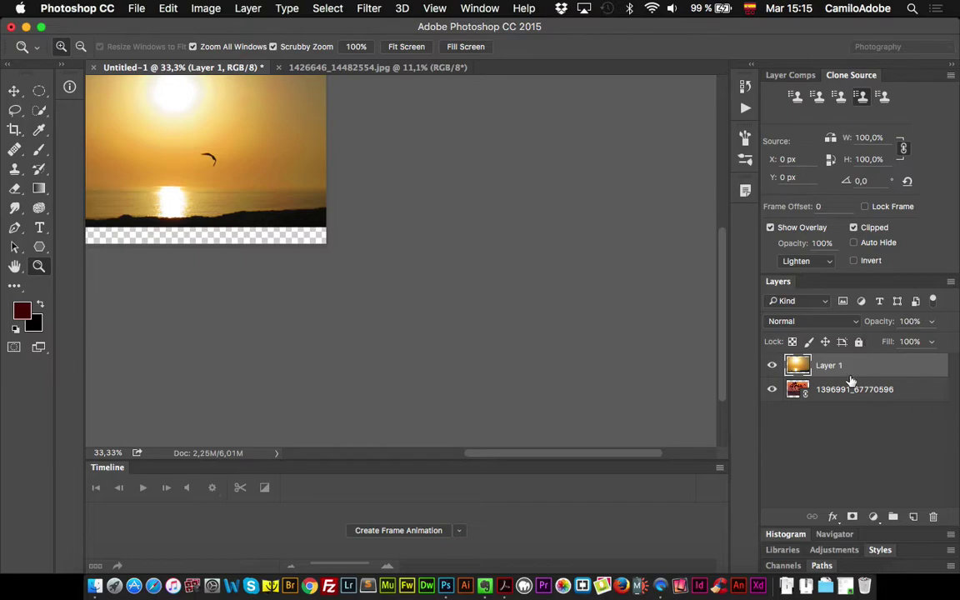
{"action": "key", "text": "alt"}
{"action": "right_click", "coordinate": [867, 372]}
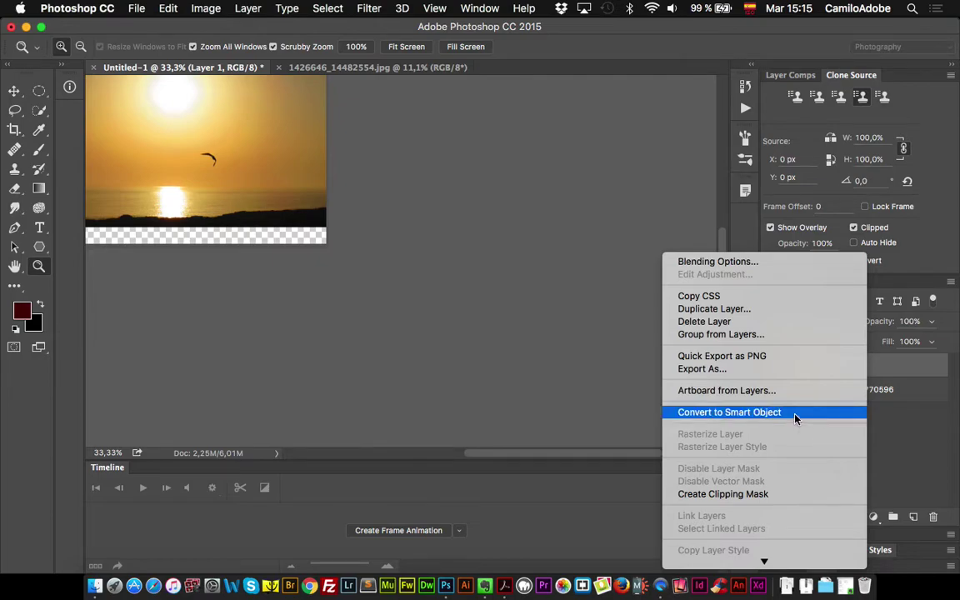
{"action": "left_click", "coordinate": [545, 348]}
{"action": "scroll", "coordinate": [546, 346], "scroll_direction": "left", "scroll_amount": 5}
{"action": "scroll", "coordinate": [545, 346], "scroll_direction": "up", "scroll_amount": 2}
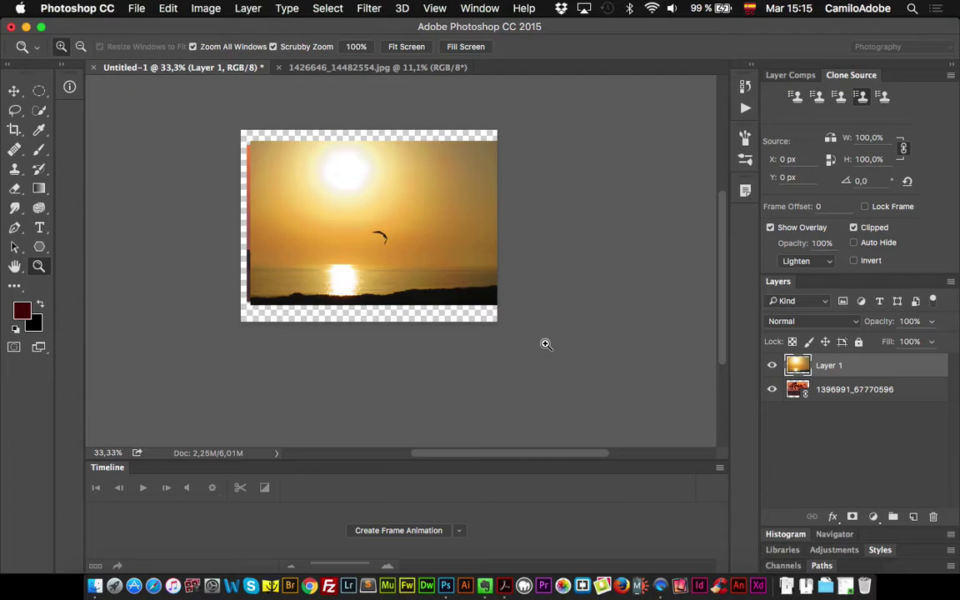
Step: Undo the size reduction of the seascape layer
{"action": "key", "text": "super+z"}
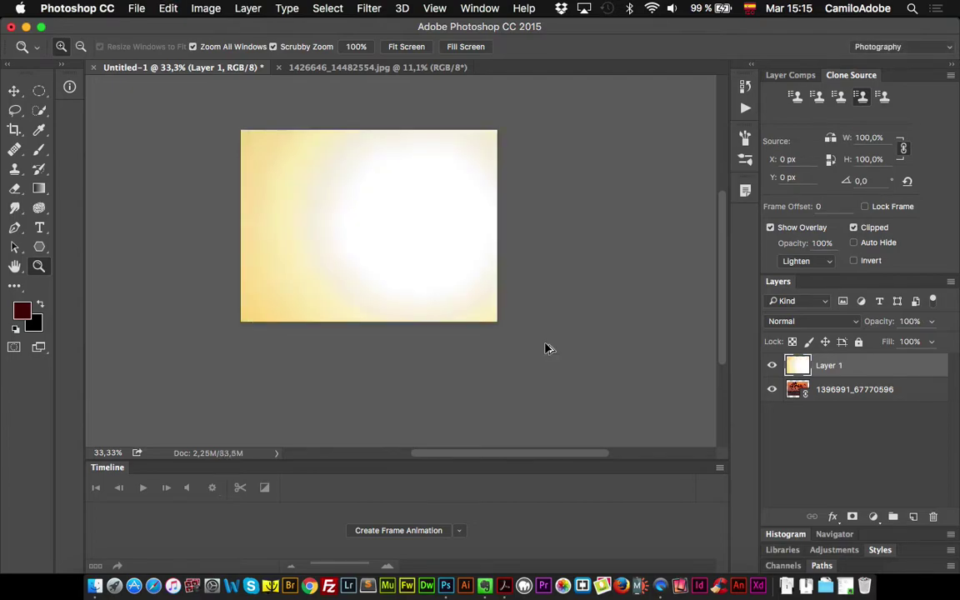
{"action": "left_click", "coordinate": [406, 212]}
{"action": "left_click", "coordinate": [14, 90]}
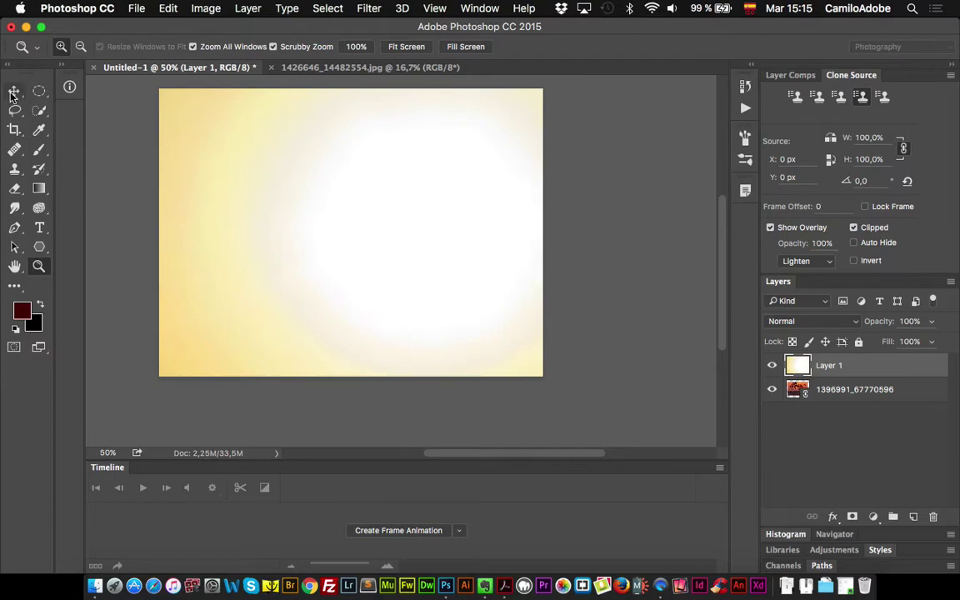
Step: Move the seascape layer down and right until its top-left corner lies inside the canvas, and convert it to a smart object
{"action": "left_click_drag", "start_coordinate": [311, 164], "coordinate": [448, 241]}
{"action": "right_click", "coordinate": [879, 369]}
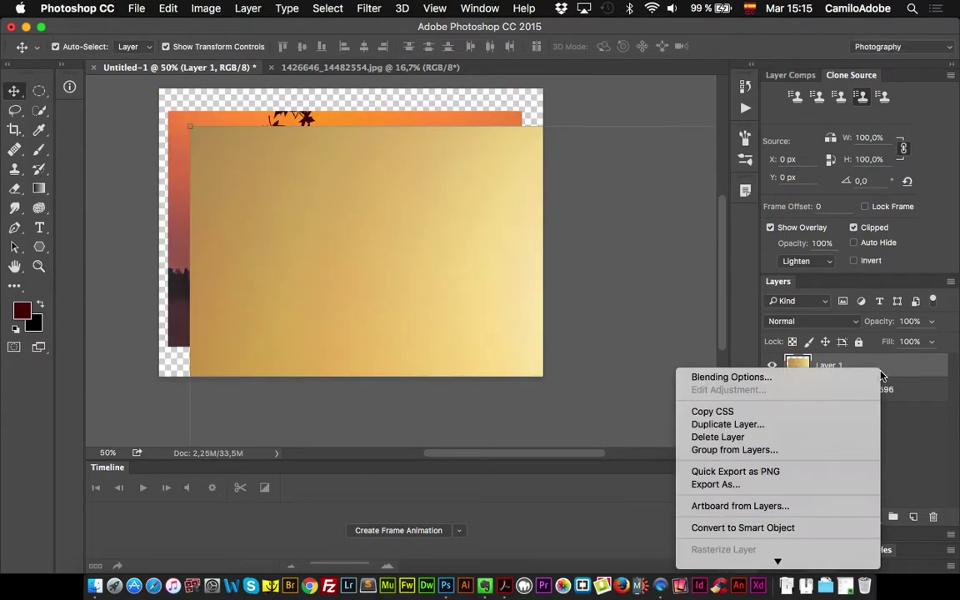
{"action": "left_click", "coordinate": [810, 526]}
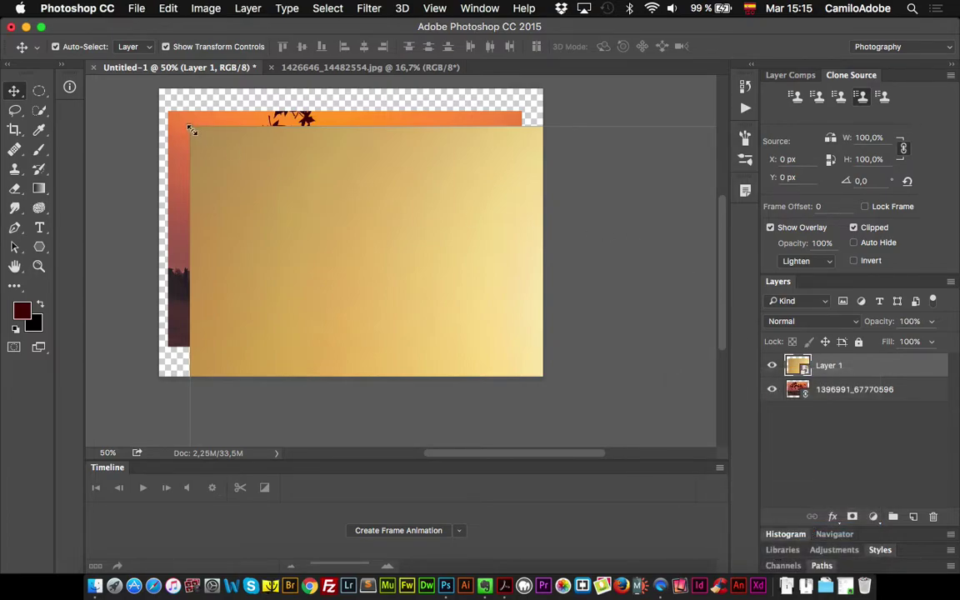
Step: Scale the seascape smart object down proportionally to about 6.65% and apply it, and enlarge it again to about 49.9%
{"action": "key", "text": "ctrl+t"}
{"action": "left_click_drag", "start_coordinate": [392, 262], "coordinate": [523, 327]}
{"action": "left_click_drag", "start_coordinate": [579, 414], "coordinate": [141, 175]}
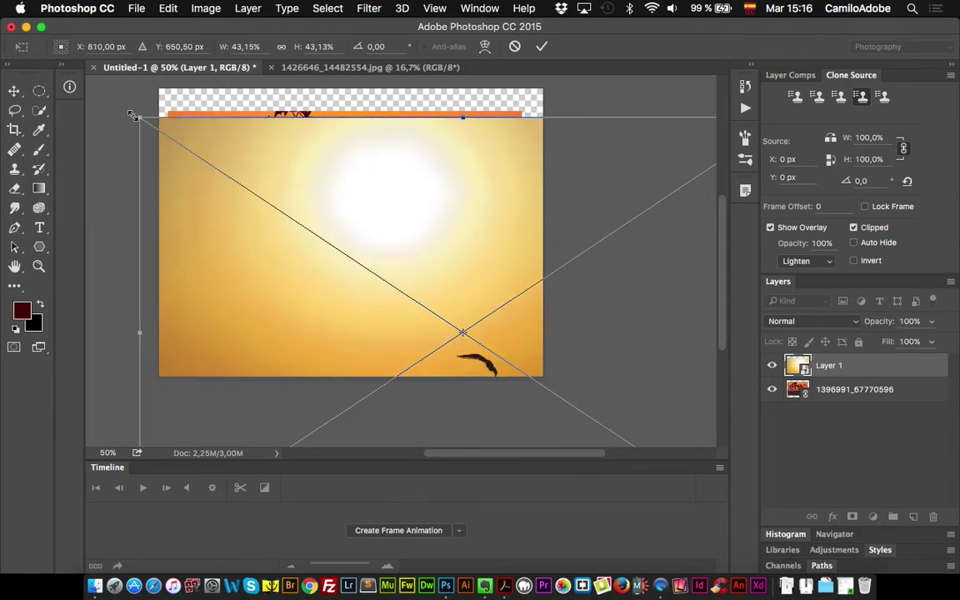
{"action": "left_click_drag", "start_coordinate": [131, 116], "coordinate": [289, 160]}
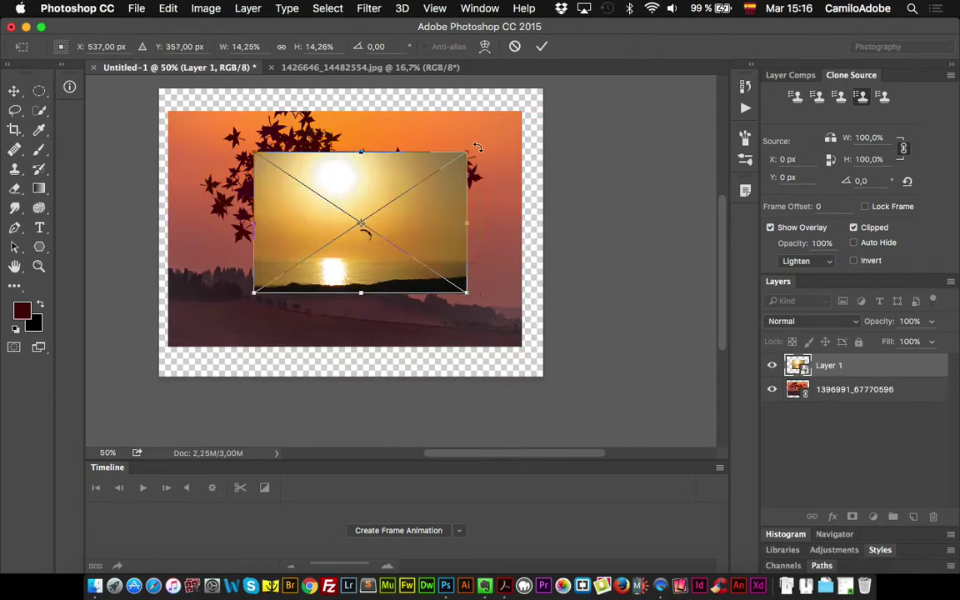
{"action": "left_click_drag", "start_coordinate": [467, 153], "coordinate": [353, 226]}
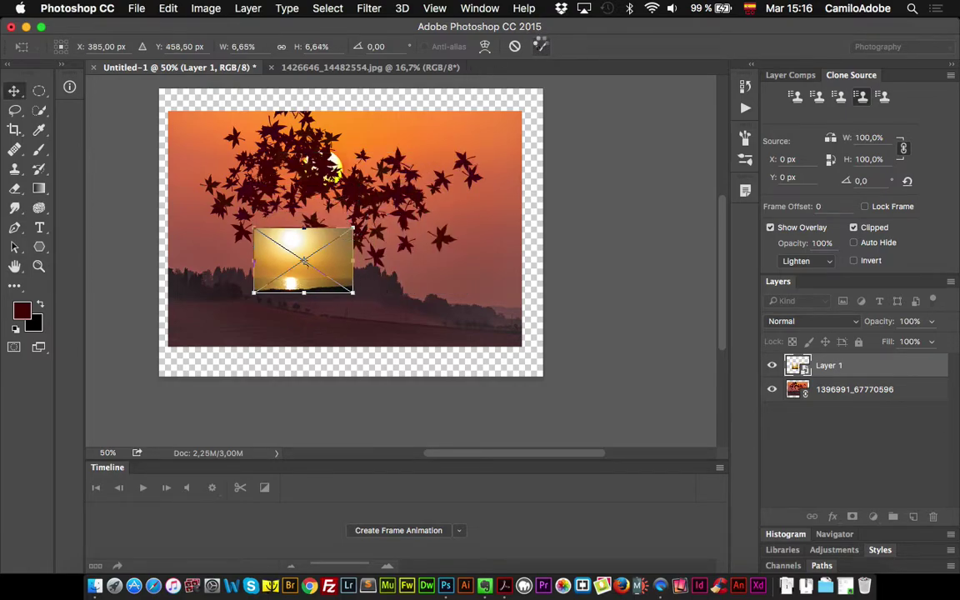
{"action": "key", "text": "Return"}
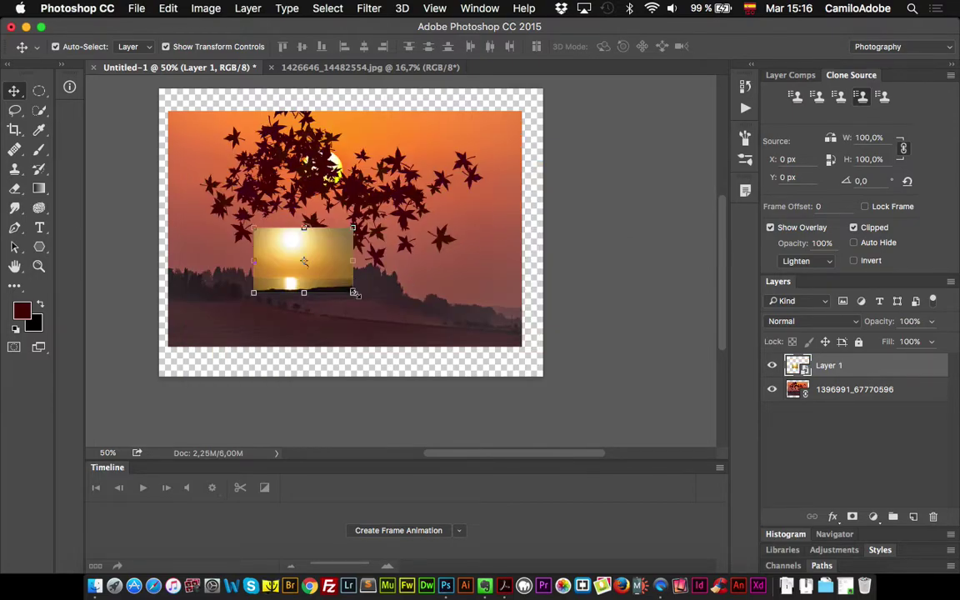
{"action": "left_click_drag", "start_coordinate": [354, 294], "coordinate": [704, 450]}
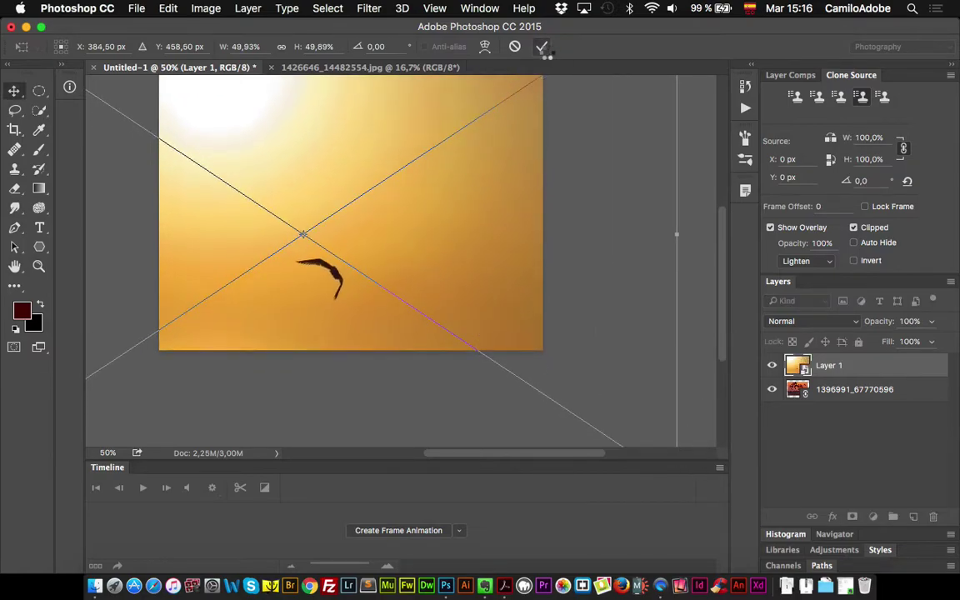
{"action": "left_click", "coordinate": [542, 47]}
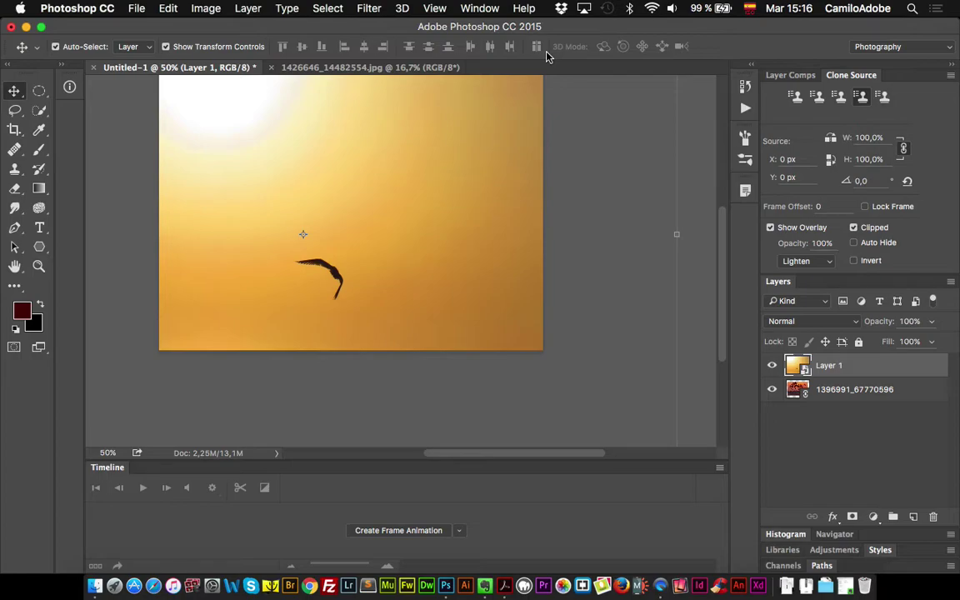
Step: Open the contents of the Layer 1 smart object, compare them with the original seascape photo, and return to Untitled-1
{"action": "double_click", "coordinate": [796, 368]}
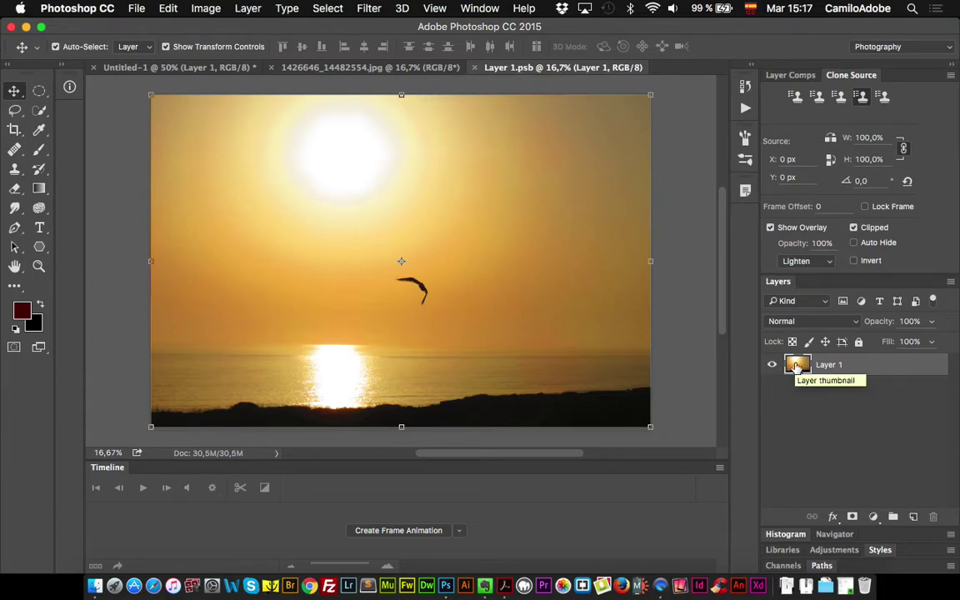
{"action": "left_click", "coordinate": [411, 72]}
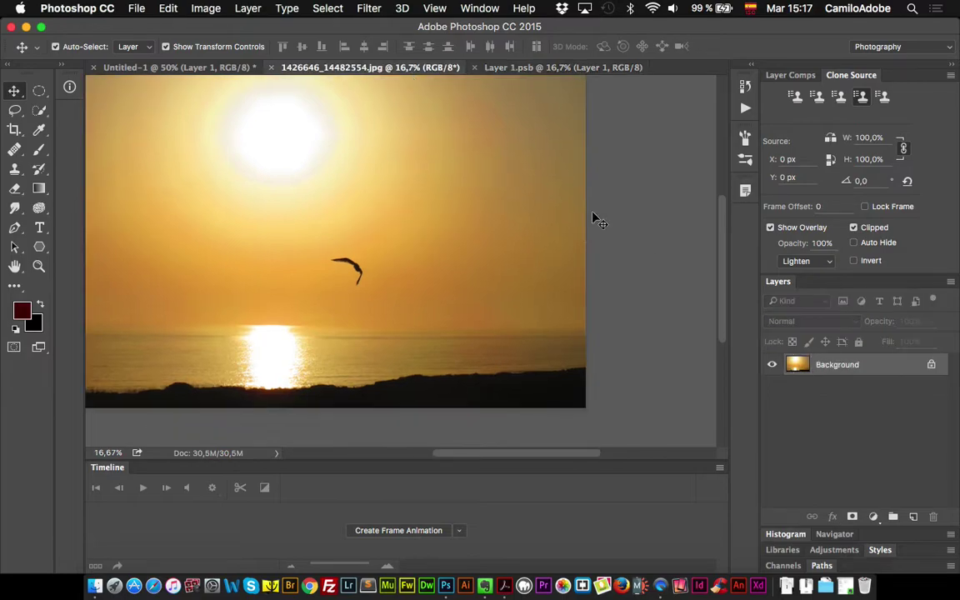
{"action": "mouse_move", "coordinate": [792, 350]}
{"action": "left_mouse_down"}
{"action": "mouse_move", "coordinate": [343, 208]}
{"action": "mouse_move", "coordinate": [205, 67]}
{"action": "mouse_move", "coordinate": [692, 330]}
{"action": "mouse_move", "coordinate": [718, 330]}
{"action": "mouse_move", "coordinate": [799, 367]}
{"action": "left_mouse_up"}
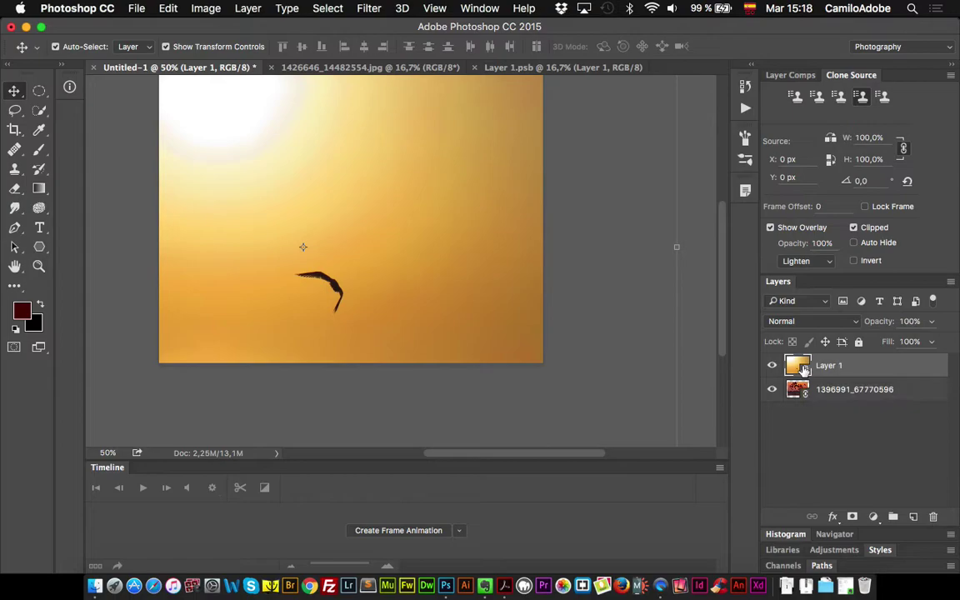
{"action": "scroll", "coordinate": [375, 248], "scroll_direction": "left", "scroll_amount": 5}
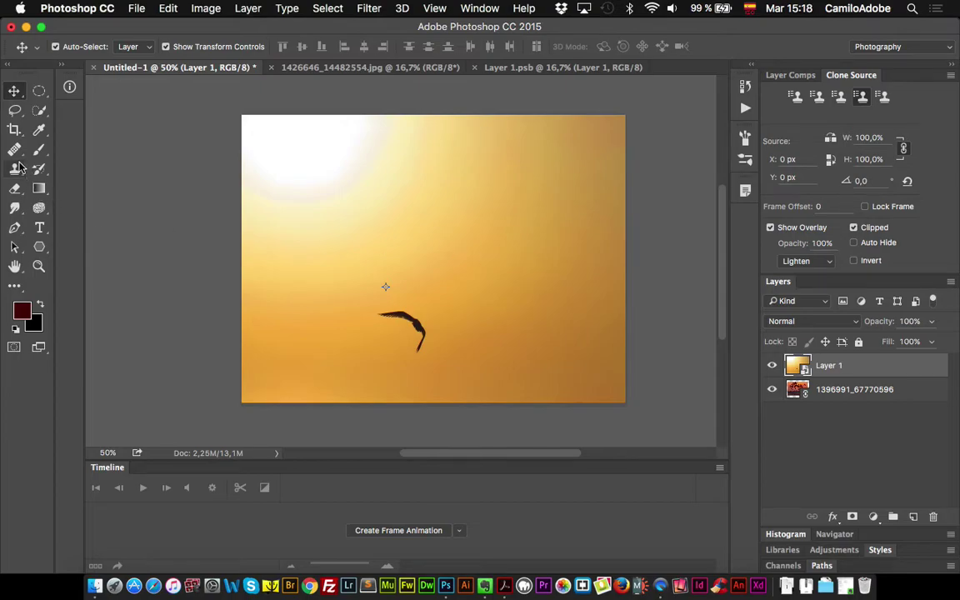
Step: Check whether the Eraser, Brush, Gradient and Healing Brush tools can work directly on the smart object layer
{"action": "left_click", "coordinate": [15, 189]}
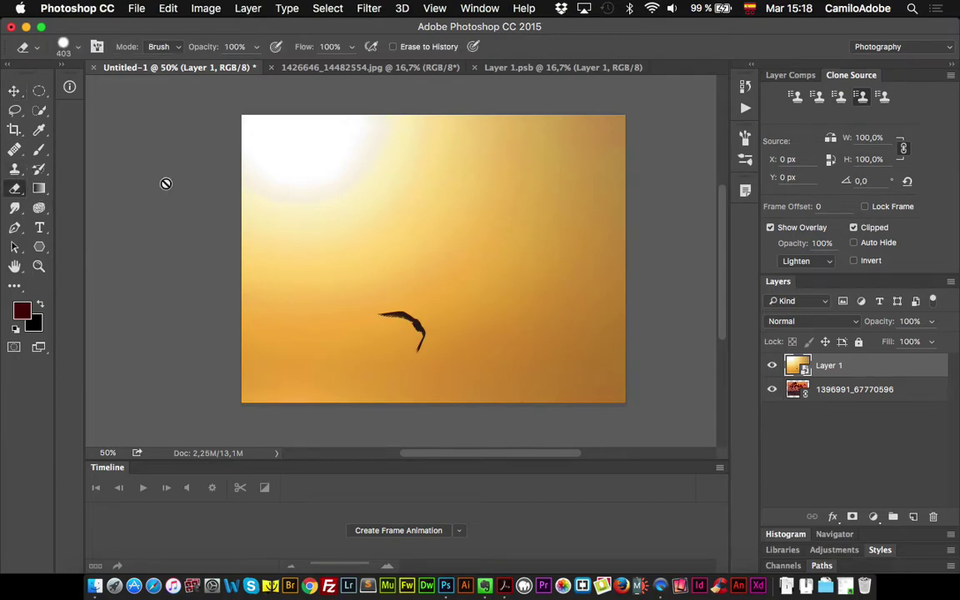
{"action": "left_click", "coordinate": [38, 148]}
{"action": "left_click", "coordinate": [38, 169]}
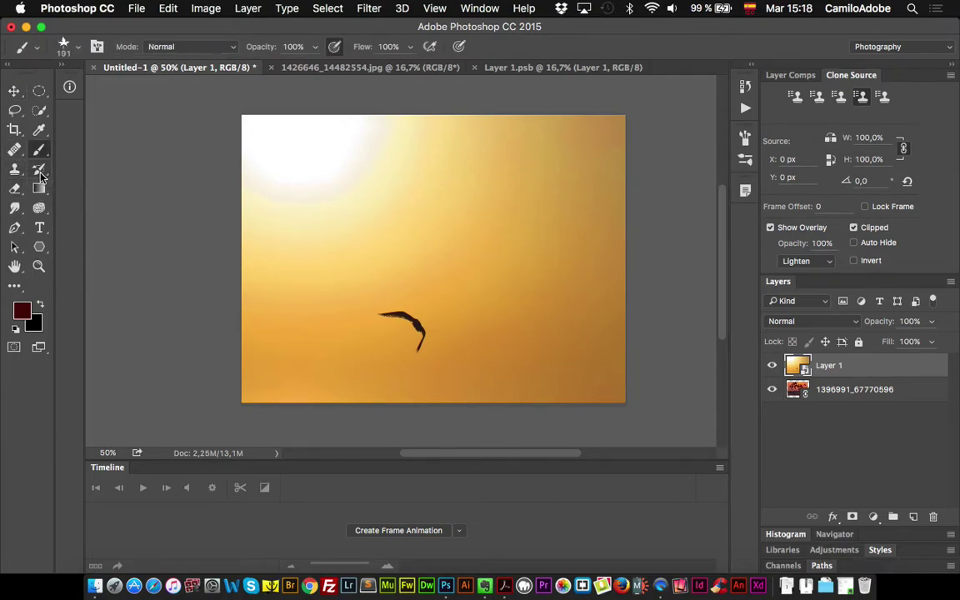
{"action": "left_click", "coordinate": [39, 188]}
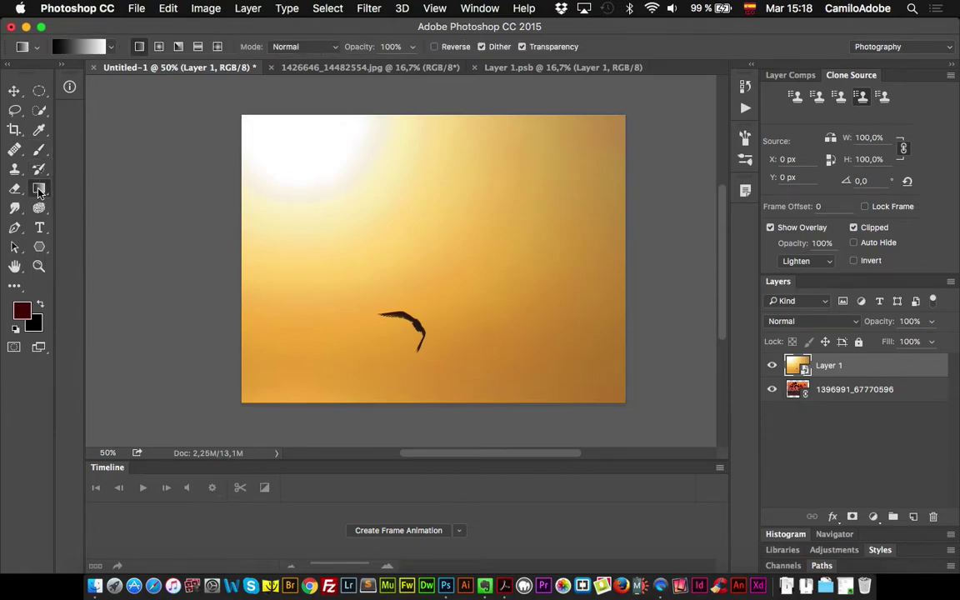
{"action": "left_click", "coordinate": [16, 149]}
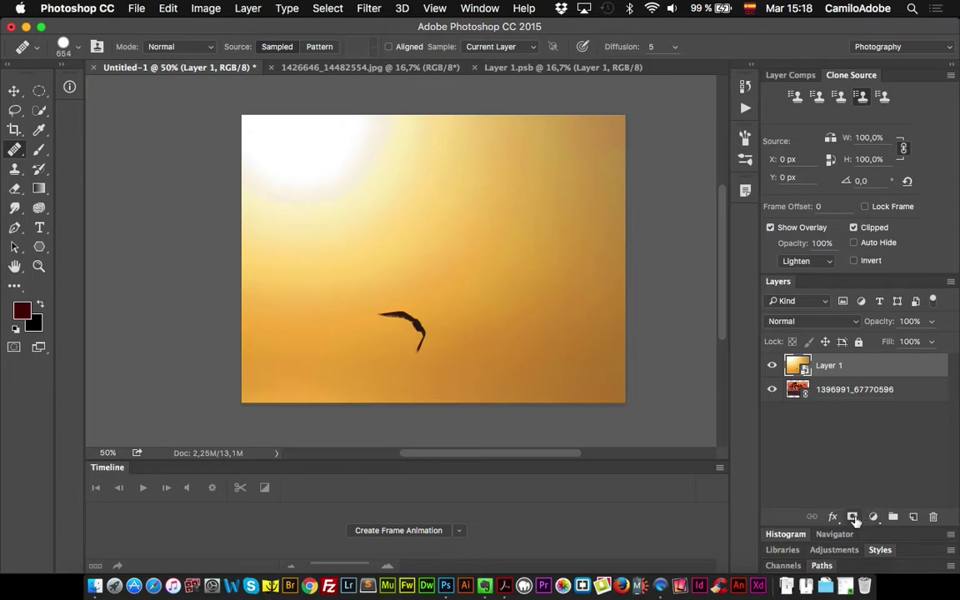
Step: Add a layer mask to Layer 1 and fade its left half with a horizontal black-to-white linear gradient
{"action": "left_click", "coordinate": [852, 517]}
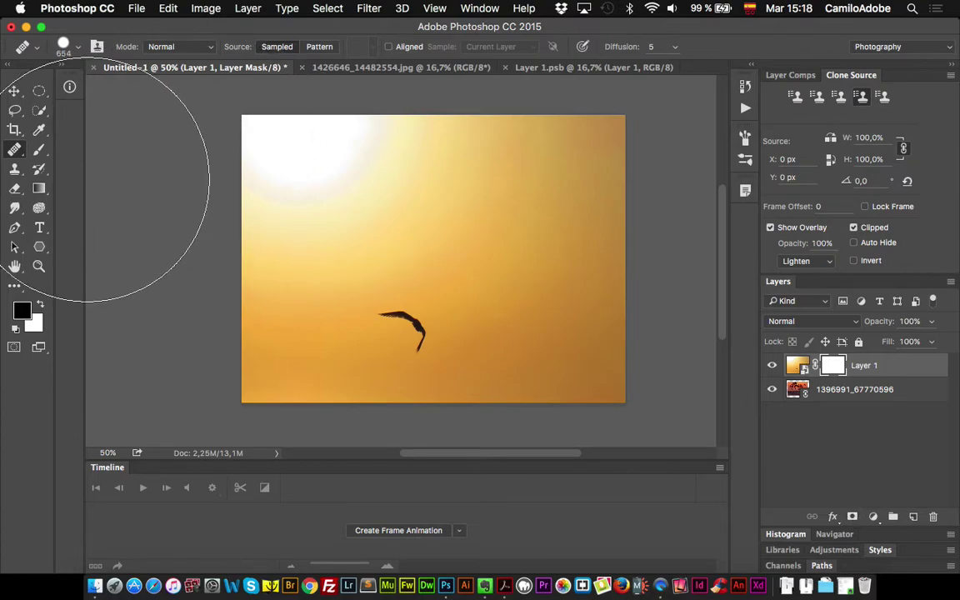
{"action": "left_click", "coordinate": [39, 188]}
{"action": "left_click_drag", "start_coordinate": [318, 225], "coordinate": [576, 223]}
{"action": "left_click_drag", "start_coordinate": [323, 217], "coordinate": [458, 218]}
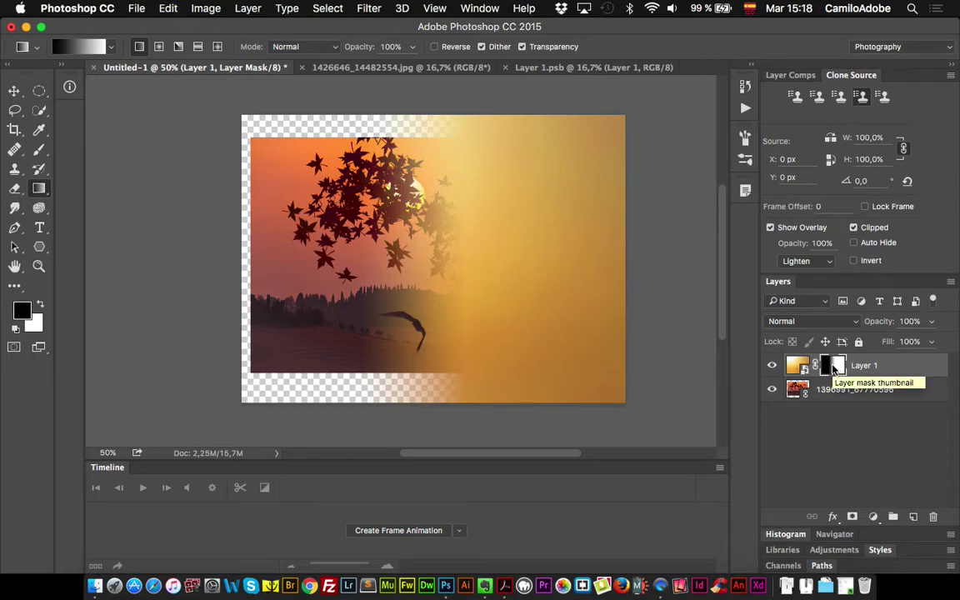
Step: Undo the mask gradients and the layer mask on Layer 1, and return to the Move tool
{"action": "key", "text": "super+z"}
{"action": "key", "text": "alt+super+z"}
{"action": "key", "text": "alt+super+z"}
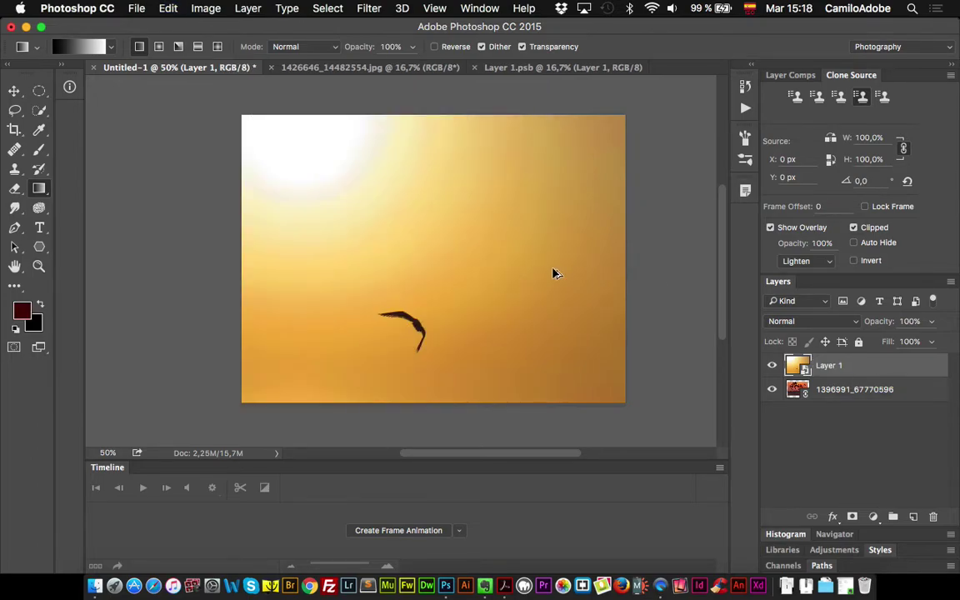
{"action": "left_click", "coordinate": [10, 91]}
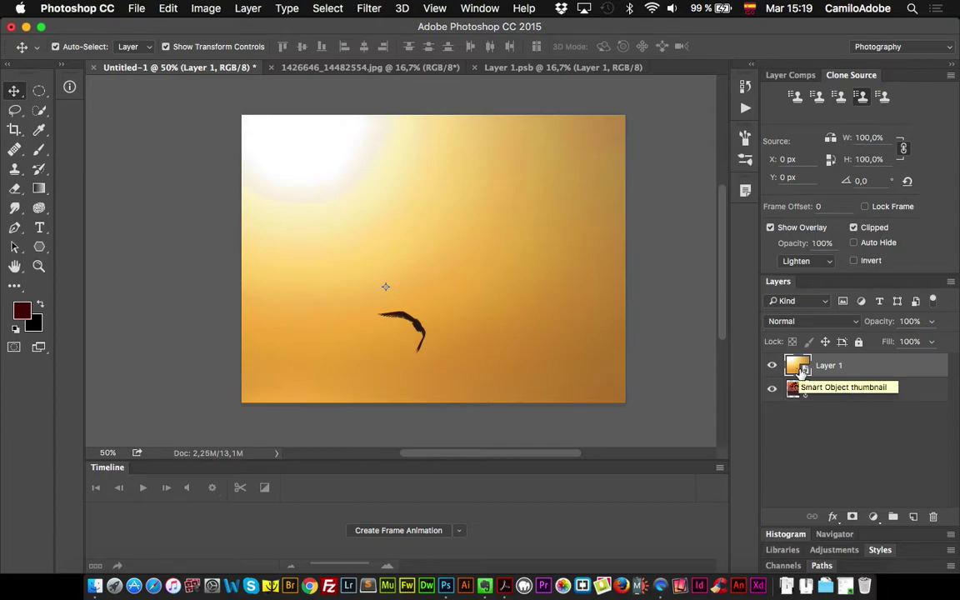
Step: Try the Multiply and Lighten blending modes on Layer 1, and set it back to Normal
{"action": "left_click", "coordinate": [813, 321]}
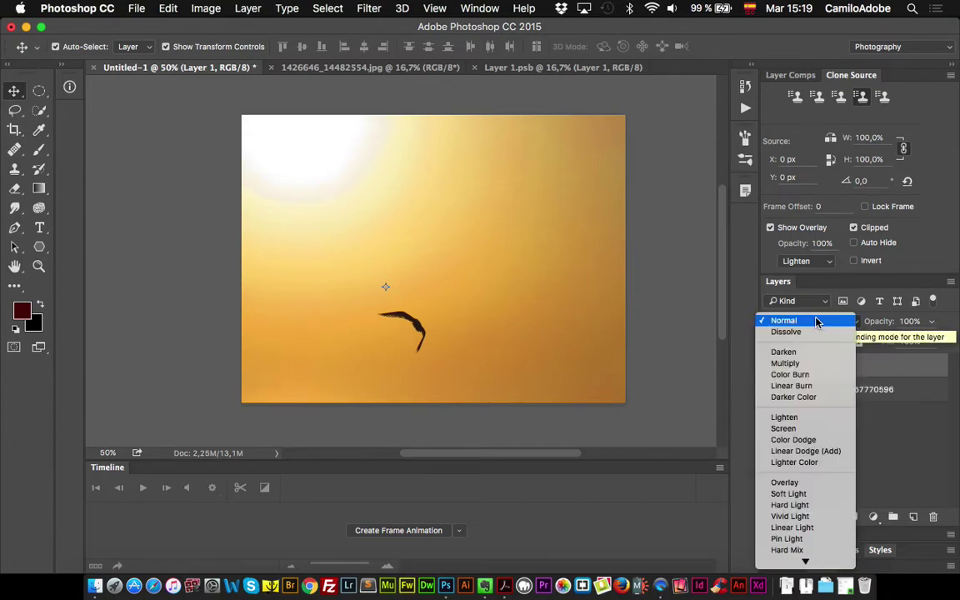
{"action": "left_click", "coordinate": [807, 364]}
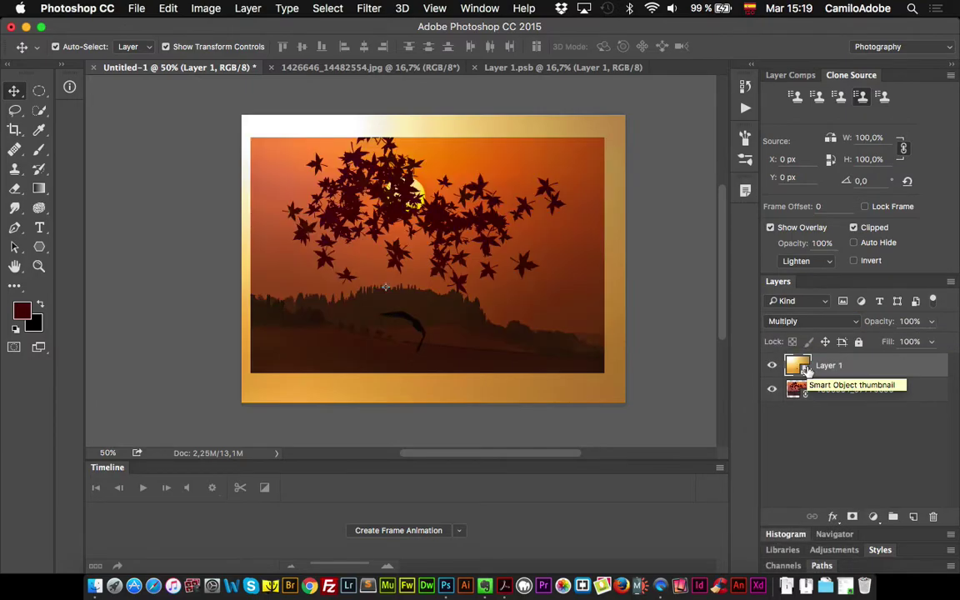
{"action": "left_click", "coordinate": [812, 322]}
{"action": "left_click", "coordinate": [794, 375]}
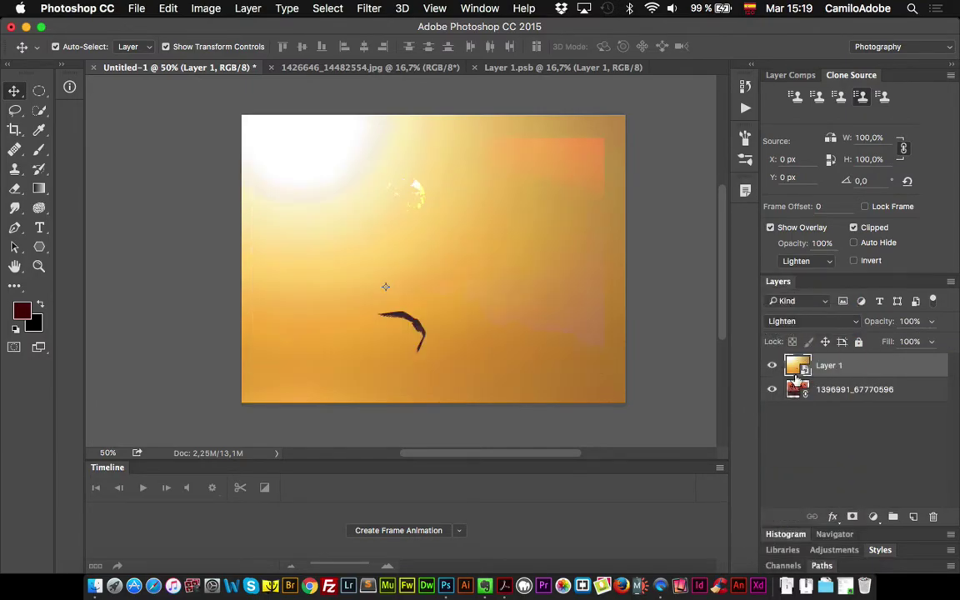
{"action": "left_click", "coordinate": [806, 322]}
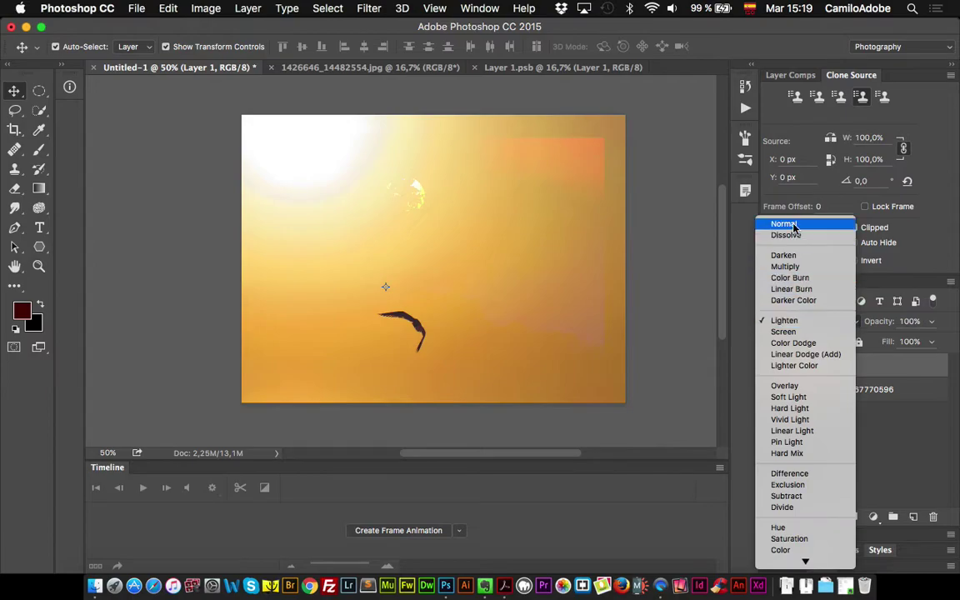
{"action": "left_click", "coordinate": [704, 359]}
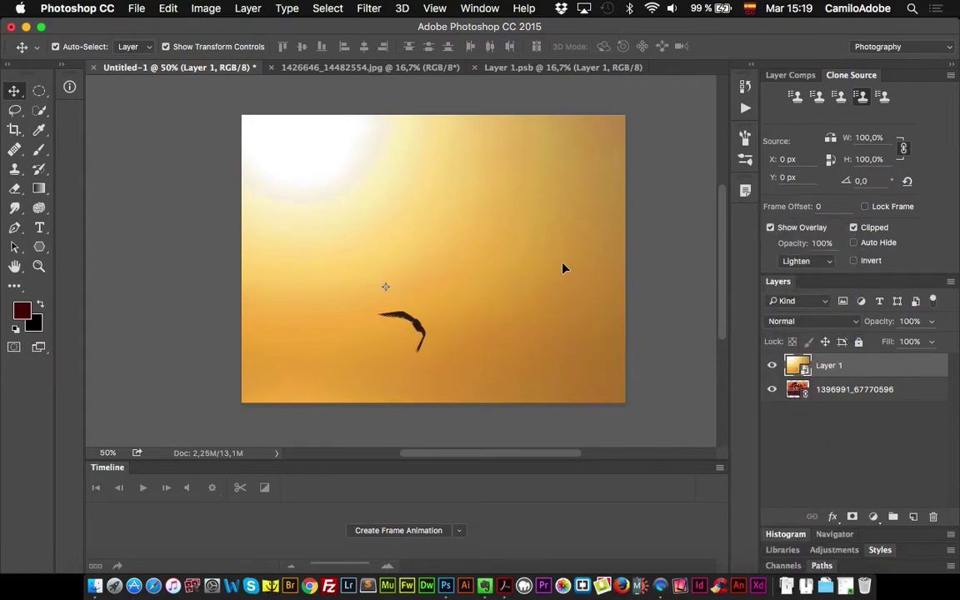
Step: Start placing a linked file in Untitled-1 and browse to the iti folder in Escritorio
{"action": "left_click", "coordinate": [127, 7]}
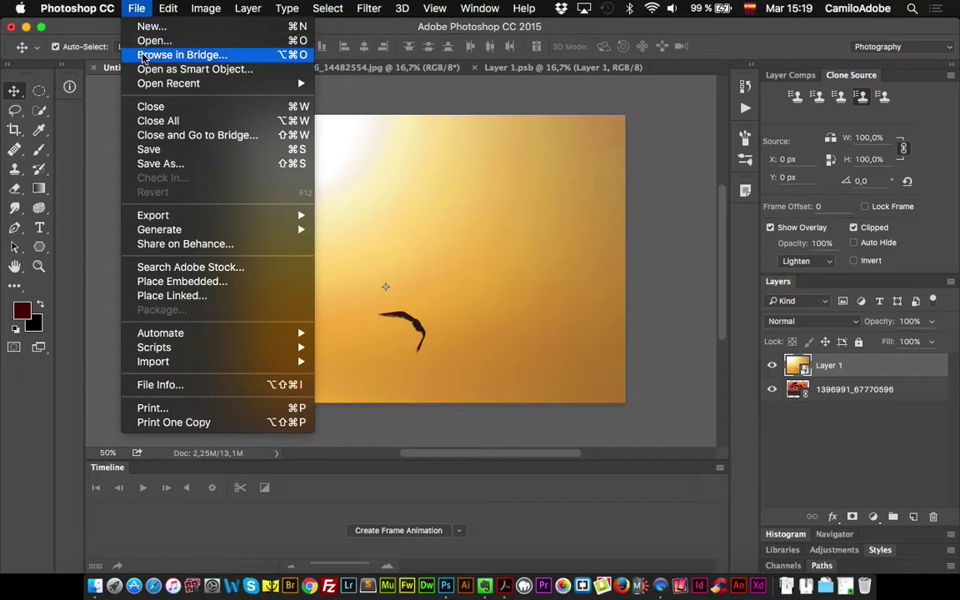
{"action": "left_click", "coordinate": [181, 296]}
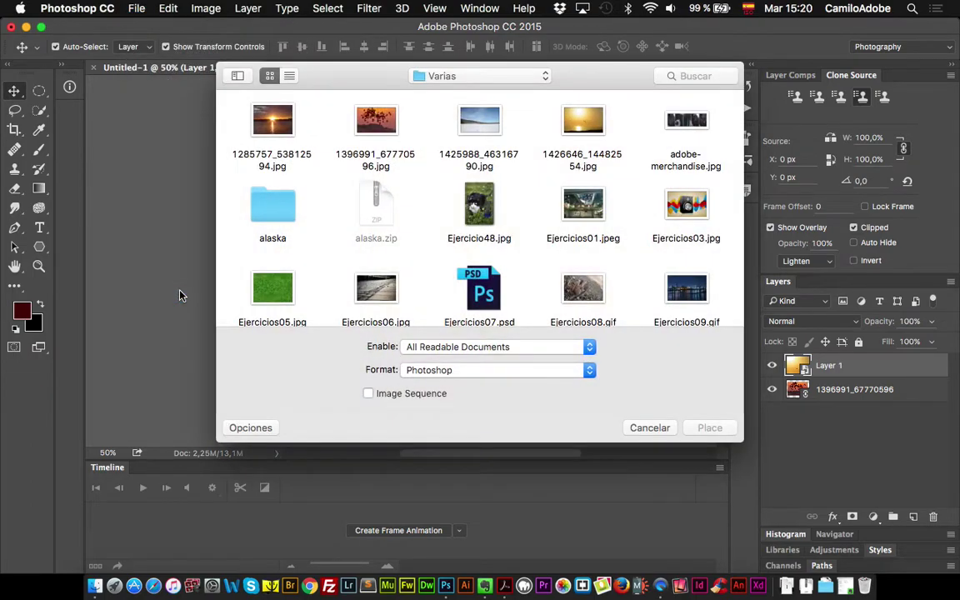
{"action": "left_click", "coordinate": [480, 78]}
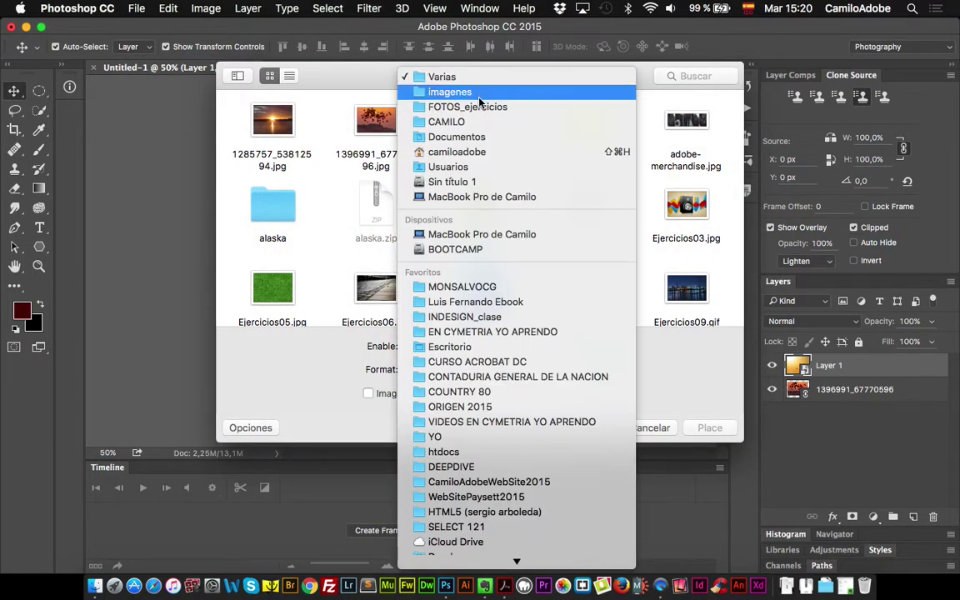
{"action": "scroll", "coordinate": [491, 275], "scroll_direction": "down", "scroll_amount": 10}
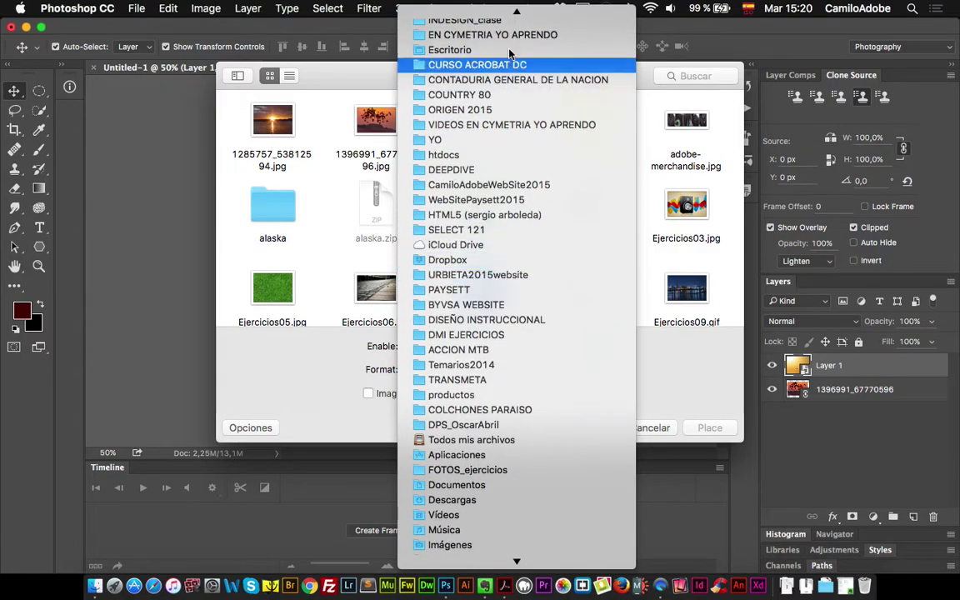
{"action": "left_click", "coordinate": [510, 50]}
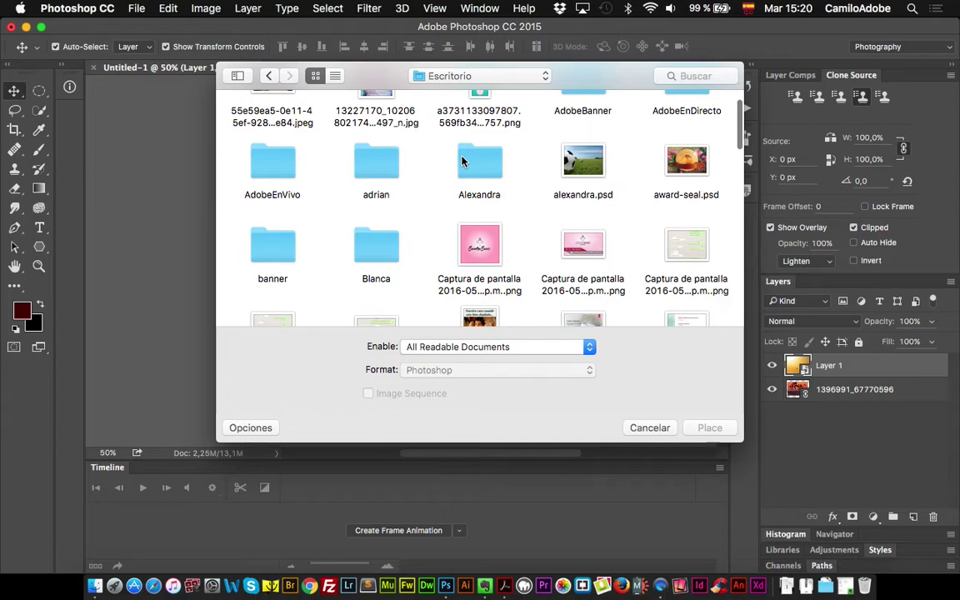
{"action": "left_click", "coordinate": [477, 164]}
{"action": "type", "text": "iti"}
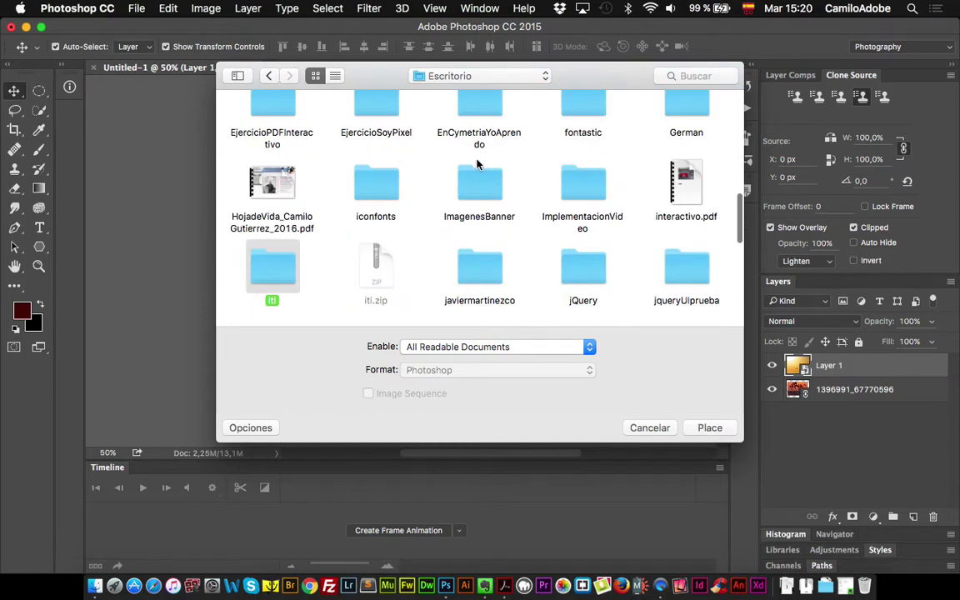
{"action": "double_click", "coordinate": [266, 275]}
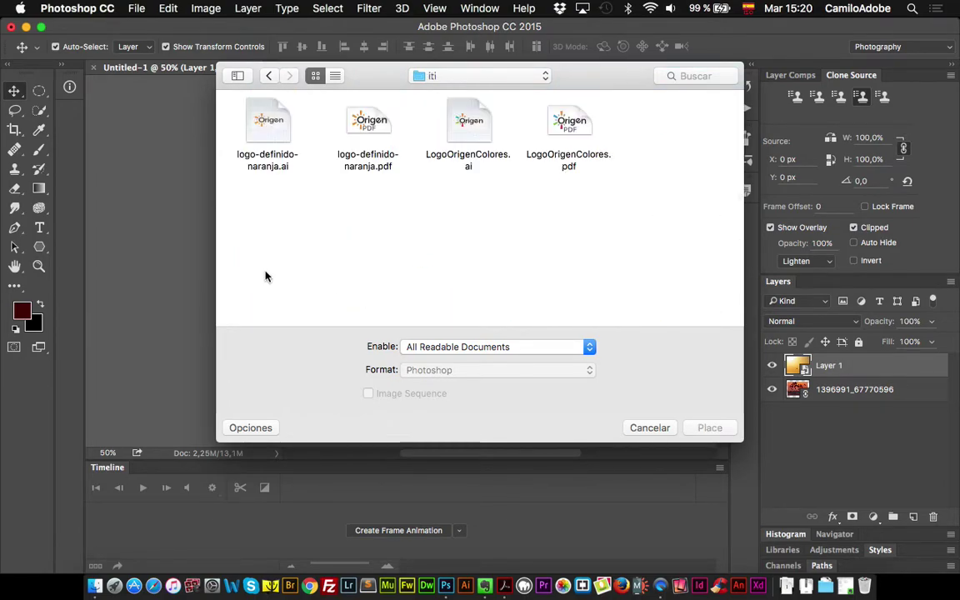
Step: Place page 1 of logo-definido-naranja.ai as a linked smart object, cropped to its bounding box
{"action": "left_click", "coordinate": [281, 138]}
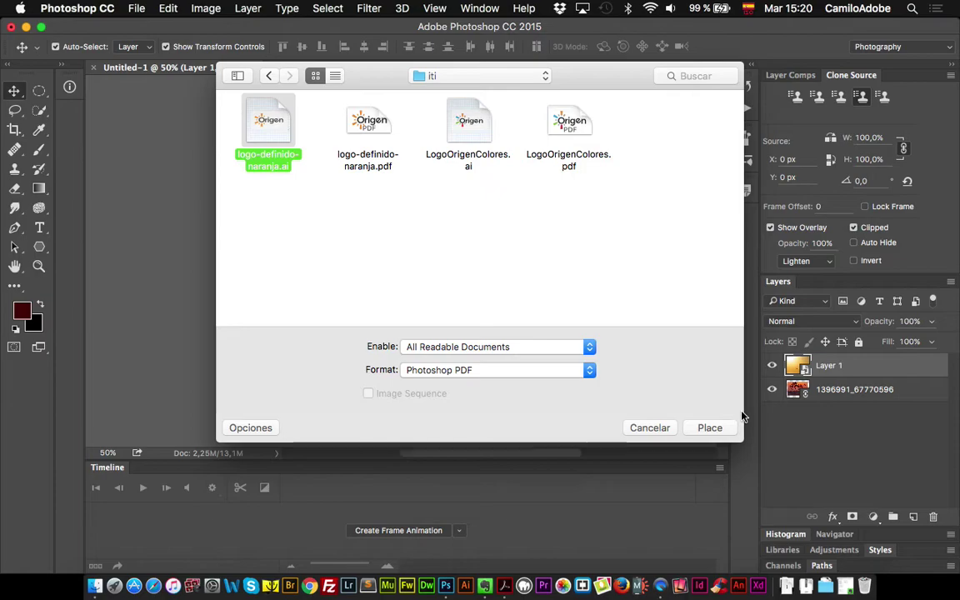
{"action": "left_click", "coordinate": [709, 427]}
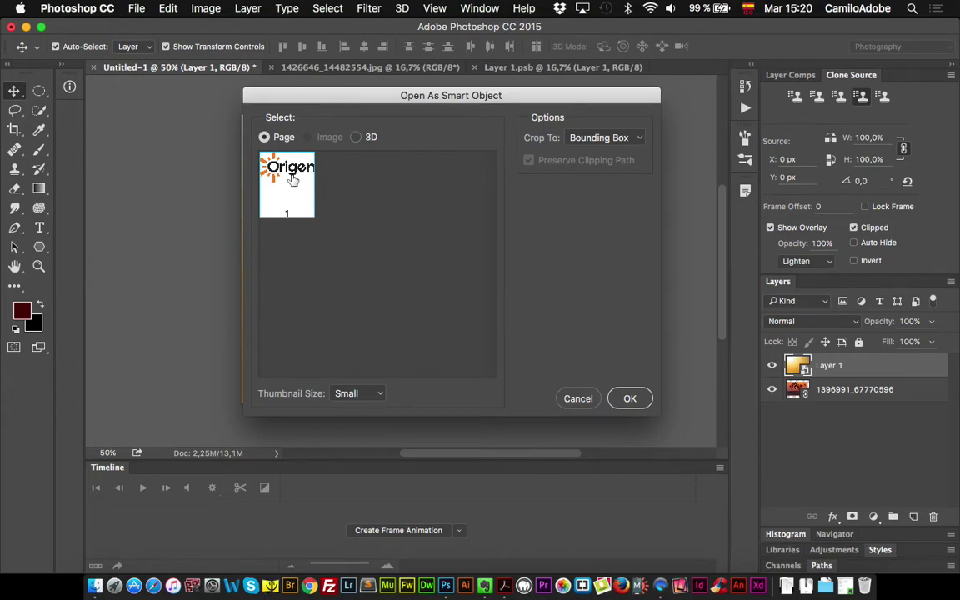
{"action": "left_click", "coordinate": [640, 399]}
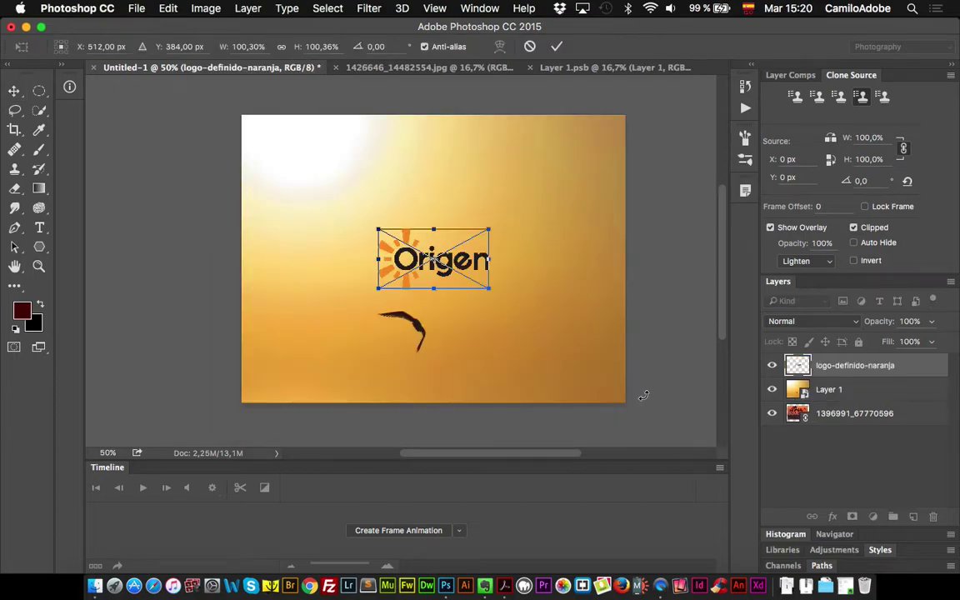
Step: Enlarge the placed Origen logo to about 322% so it spans most of the canvas, and commit the placement
{"action": "left_click_drag", "start_coordinate": [489, 287], "coordinate": [601, 357]}
{"action": "left_click_drag", "start_coordinate": [379, 229], "coordinate": [243, 170]}
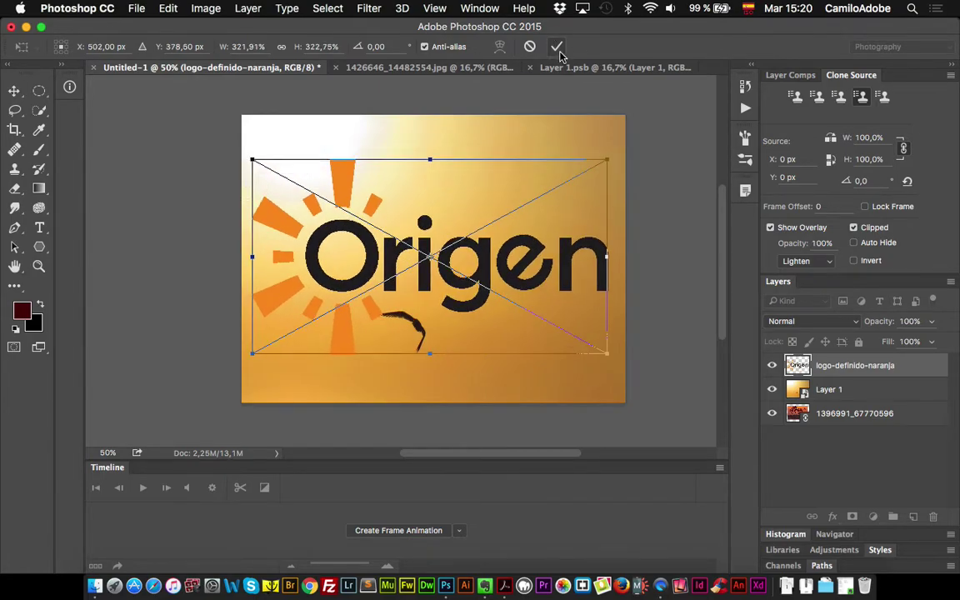
{"action": "left_click", "coordinate": [558, 49]}
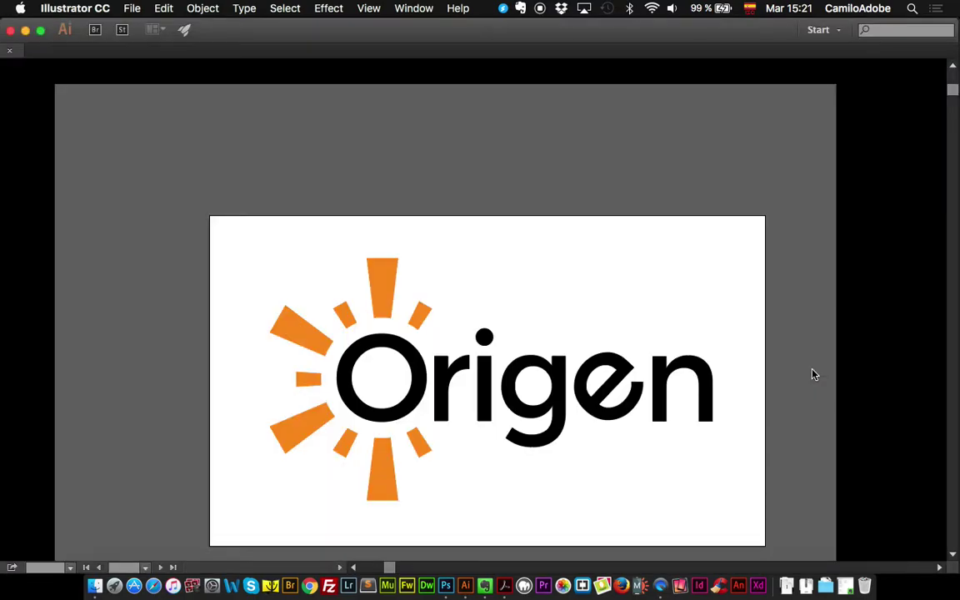
Step: In Illustrator, fill the logo's upper vertical ray with magenta, save logo-definido-naranja.ai and switch back to Photoshop
{"action": "scroll", "coordinate": [698, 303], "scroll_direction": "down", "scroll_amount": 3}
{"action": "scroll", "coordinate": [698, 303], "scroll_direction": "right", "scroll_amount": 2}
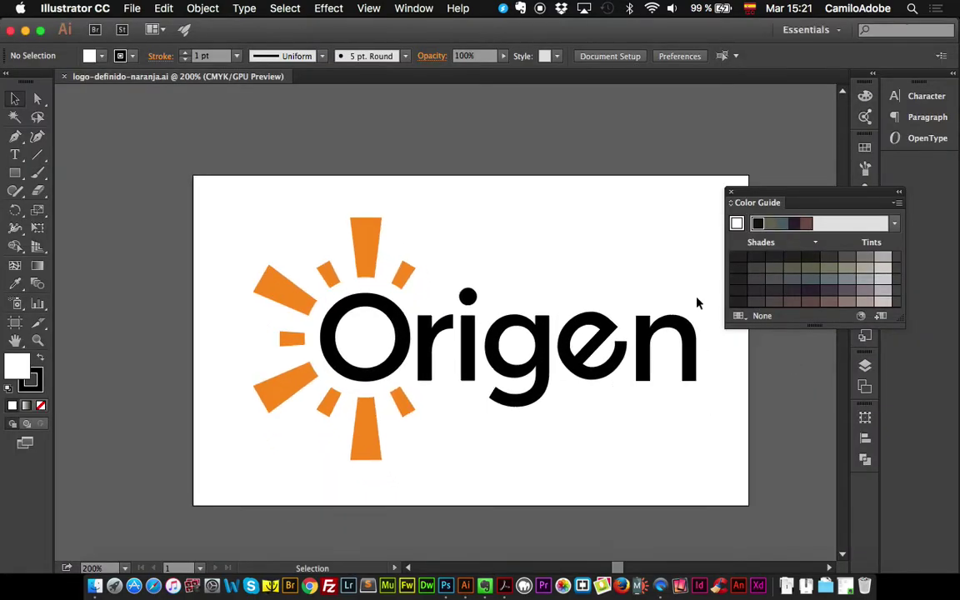
{"action": "left_click", "coordinate": [350, 230]}
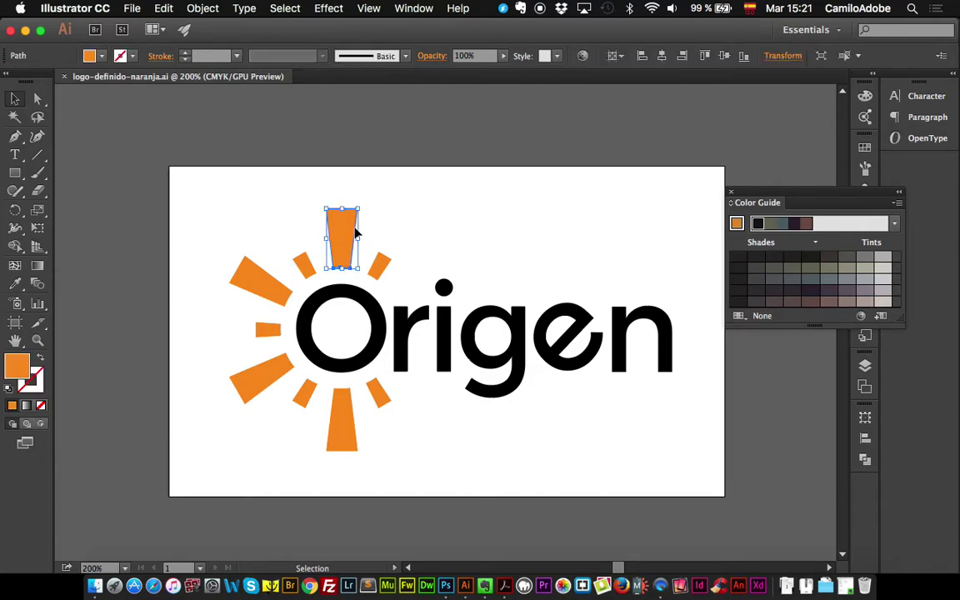
{"action": "left_click", "coordinate": [101, 57]}
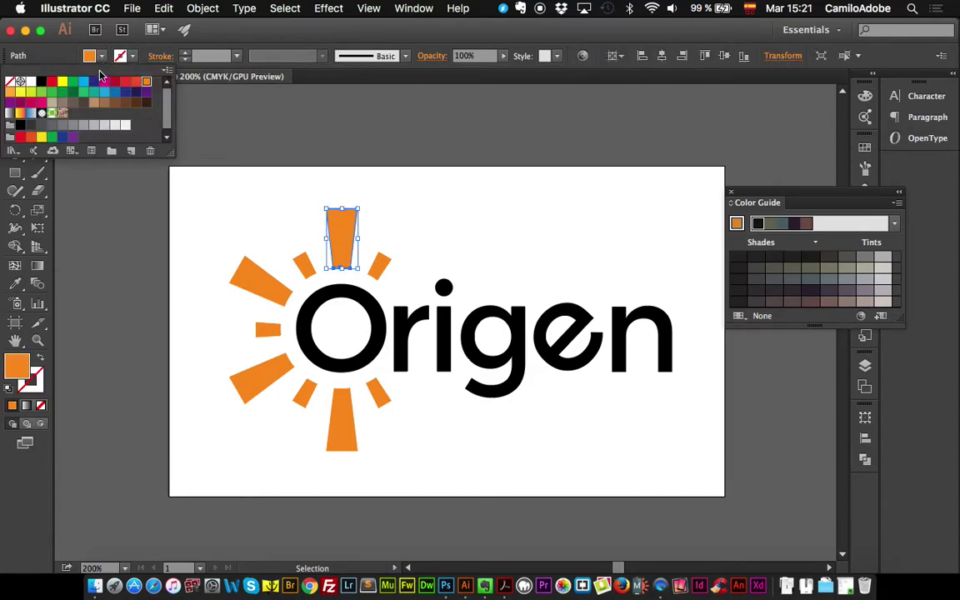
{"action": "left_click", "coordinate": [102, 86]}
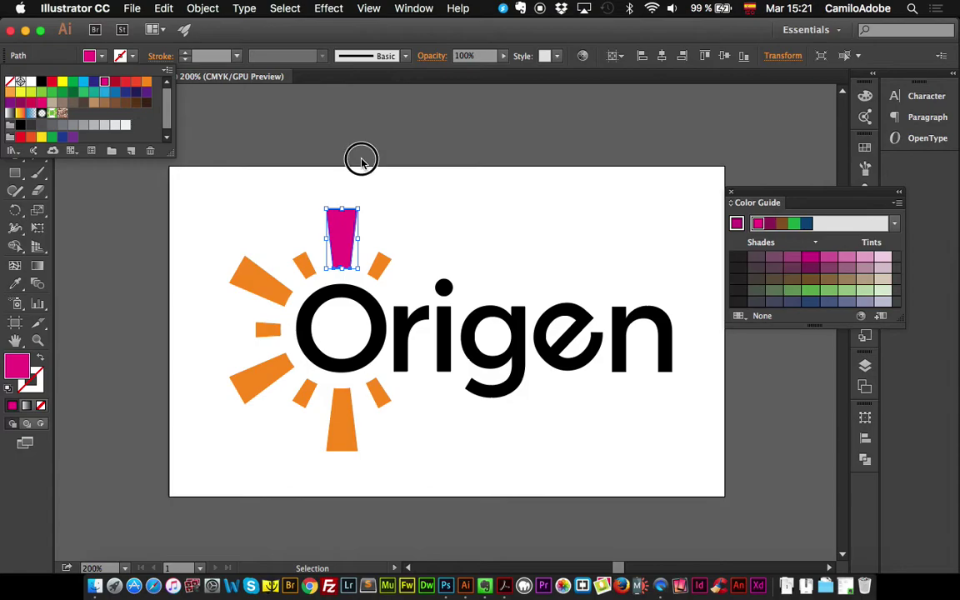
{"action": "key", "text": "Escape"}
{"action": "key", "text": "a"}
{"action": "key", "text": "super+s"}
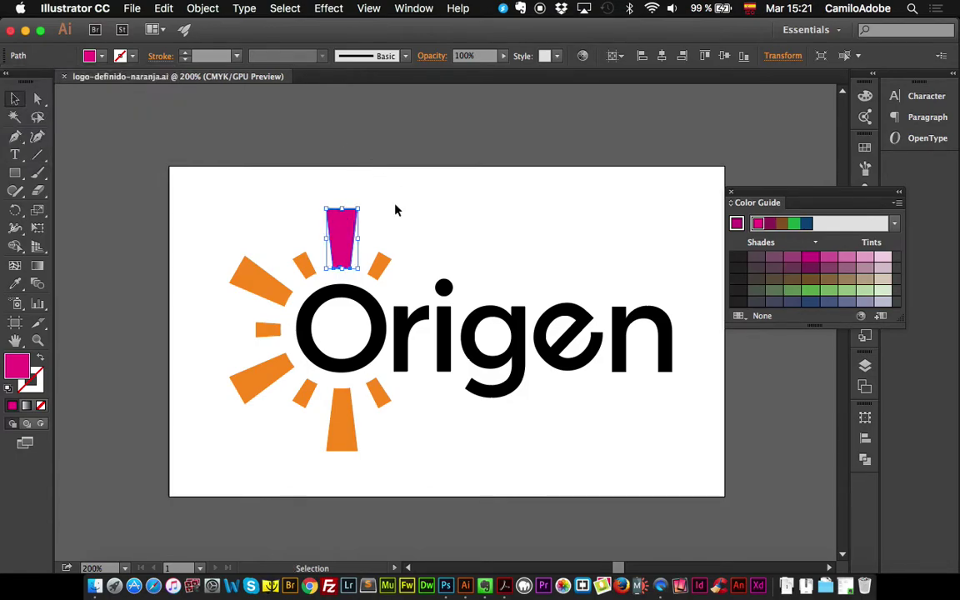
{"action": "key", "text": "super+Tab"}
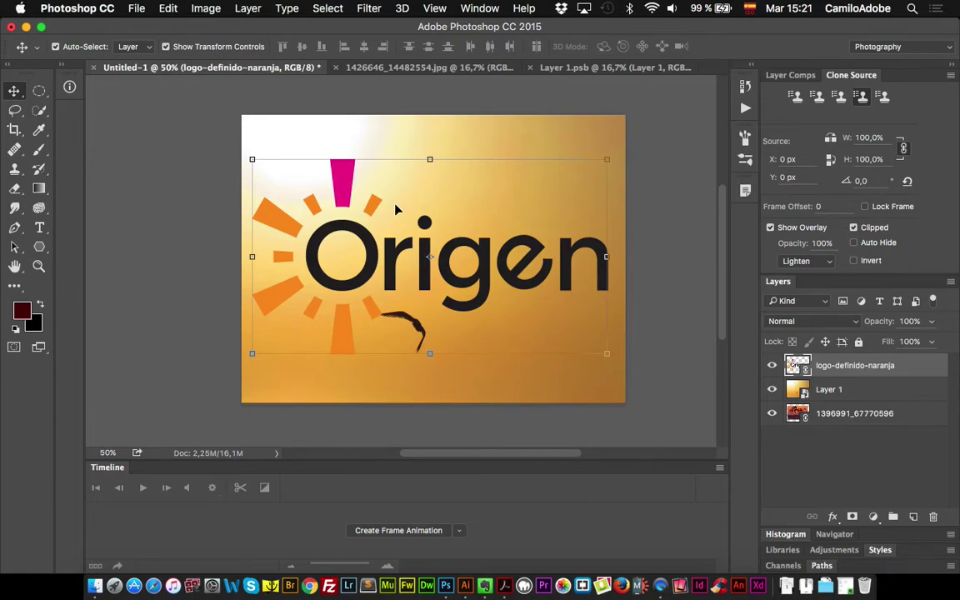
Step: Switch to Illustrator, undo the ray's magenta fill, save the logo file again and return to Photoshop
{"action": "key", "text": "super+Tab"}
{"action": "key", "text": "super+z"}
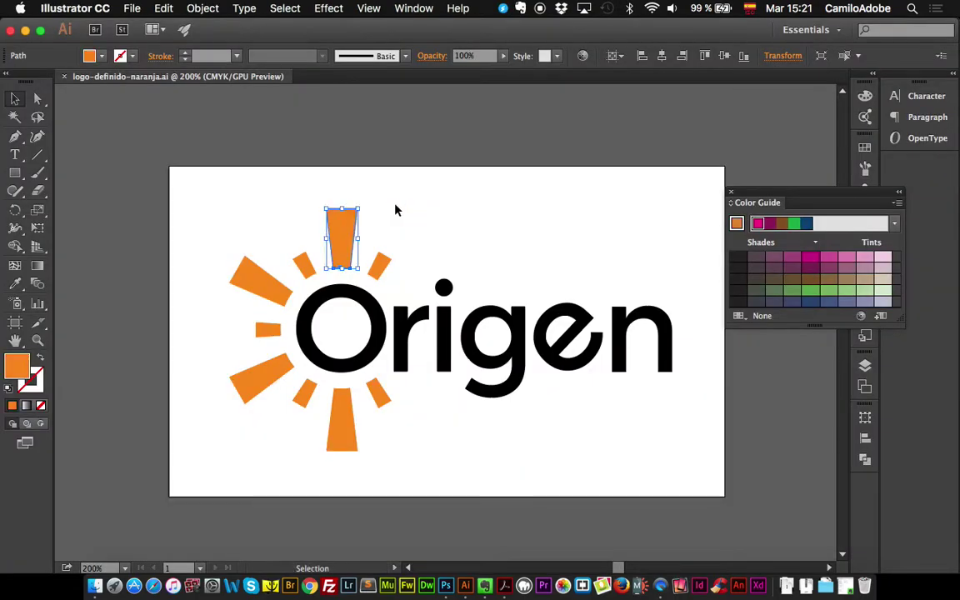
{"action": "key", "text": "a"}
{"action": "key", "text": "super+s"}
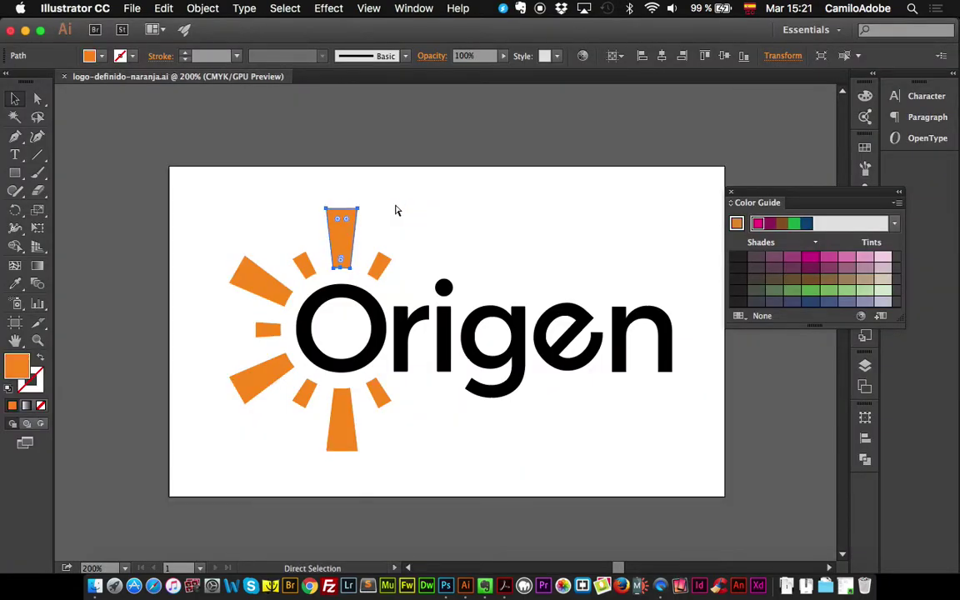
{"action": "key", "text": "super+Tab"}
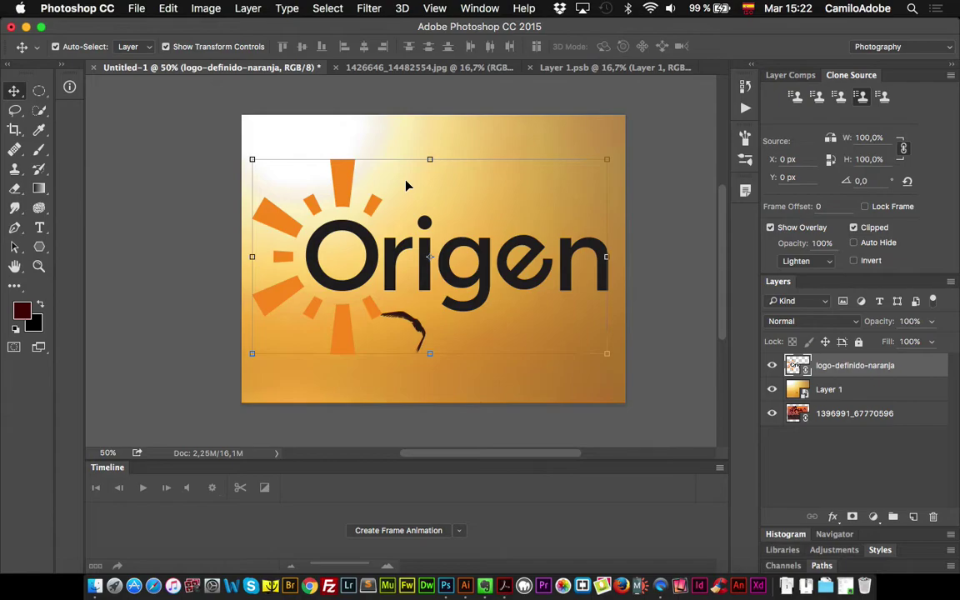
Step: Delete the logo-definido-naranja layer and close all open documents without saving
{"action": "key", "text": "Delete"}
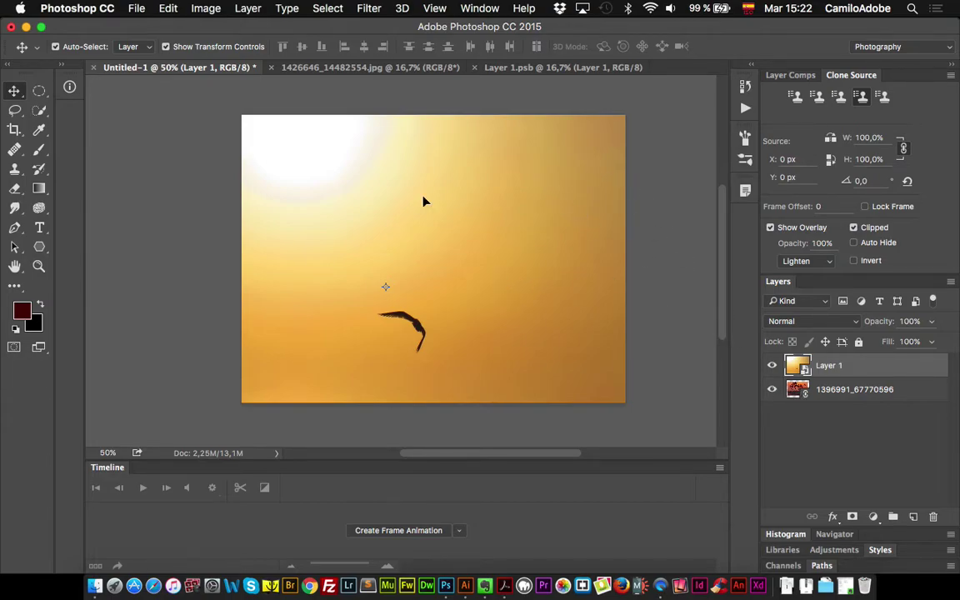
{"action": "left_click", "coordinate": [135, 9]}
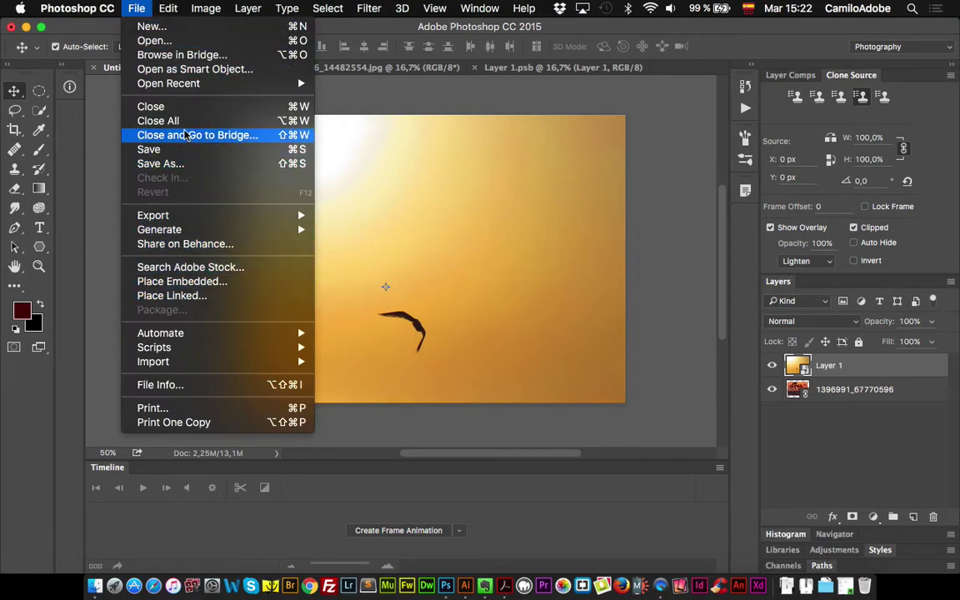
{"action": "left_click", "coordinate": [185, 122]}
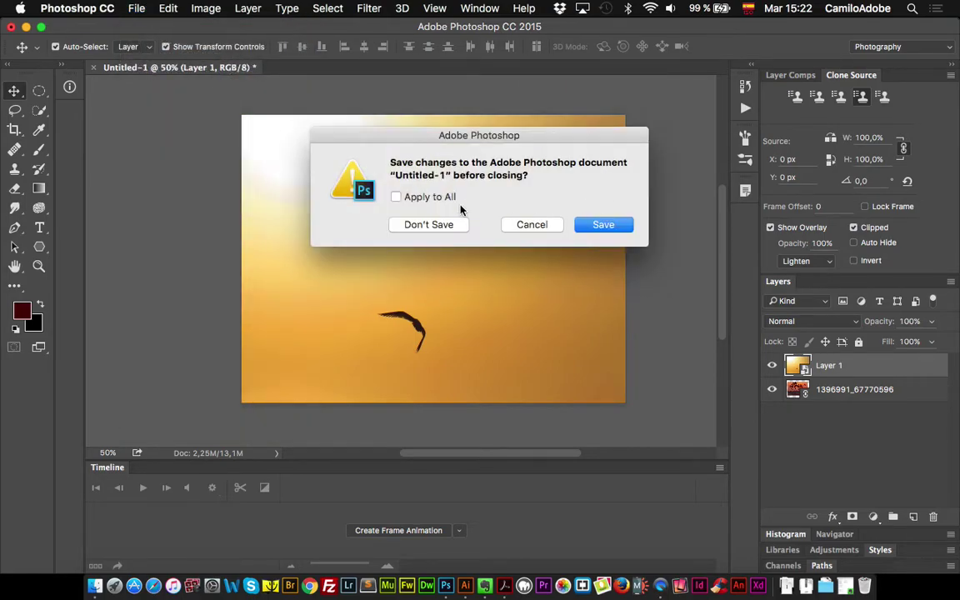
{"action": "left_click", "coordinate": [425, 225]}
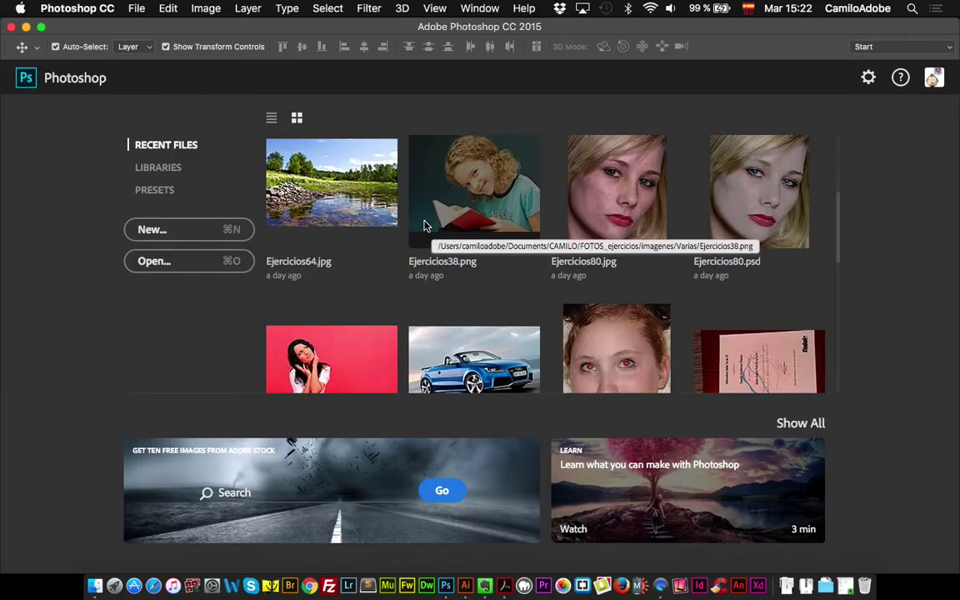
Step: Open the recent file Ejercicios64.jpg and convert its Background layer for smart filters
{"action": "left_click", "coordinate": [332, 189]}
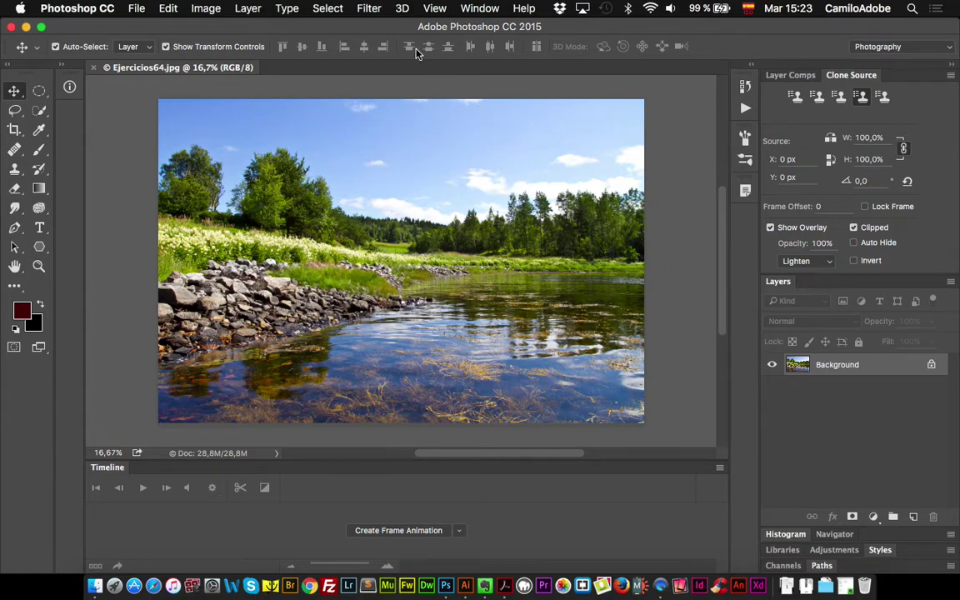
{"action": "left_click", "coordinate": [373, 9]}
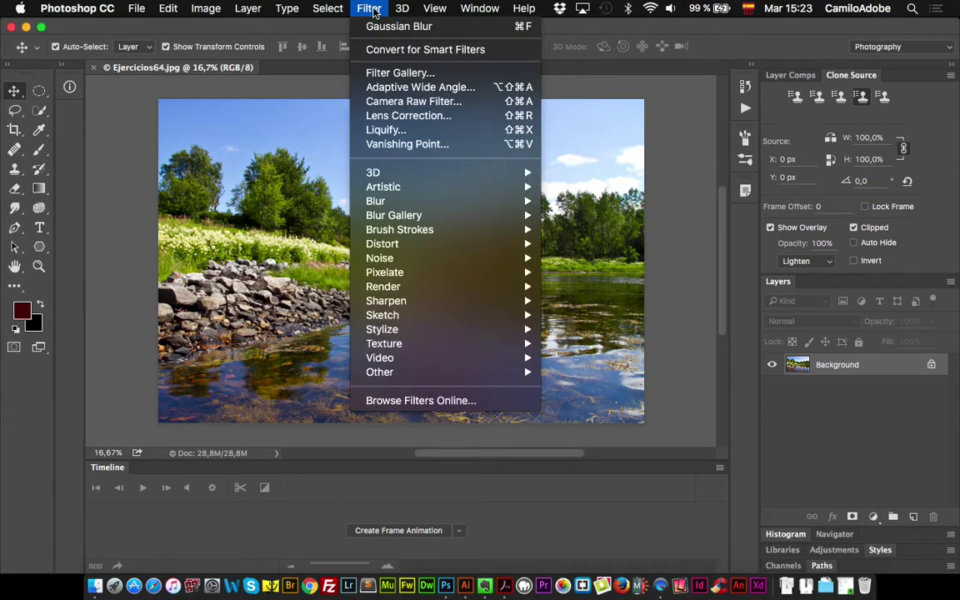
{"action": "left_click", "coordinate": [384, 50]}
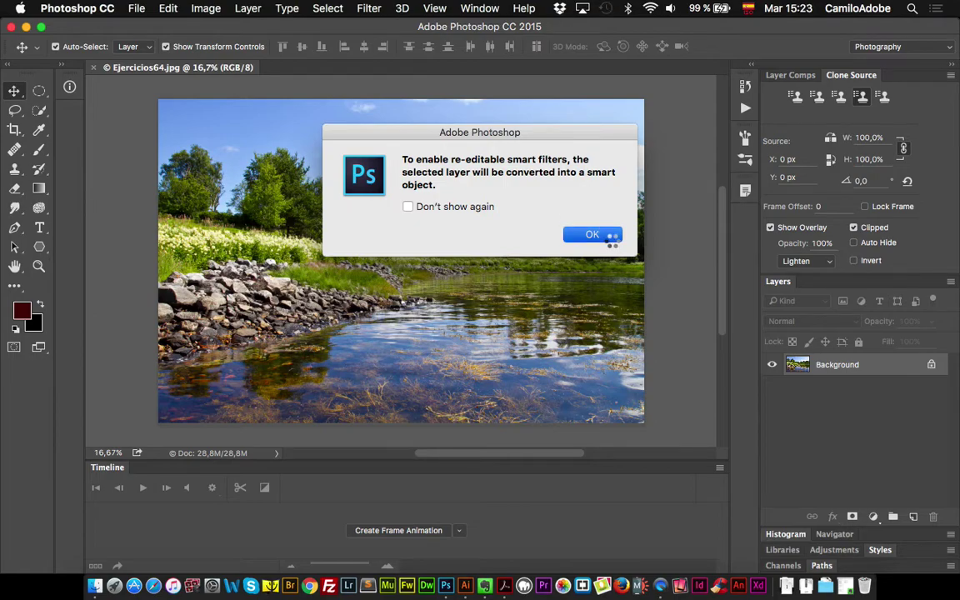
{"action": "left_click", "coordinate": [612, 236]}
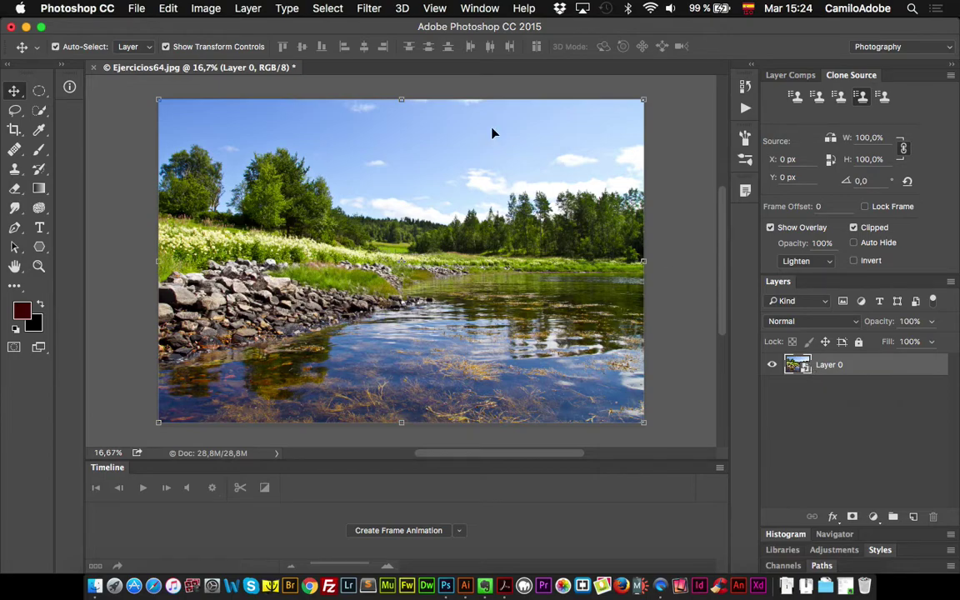
{"action": "left_click", "coordinate": [370, 10]}
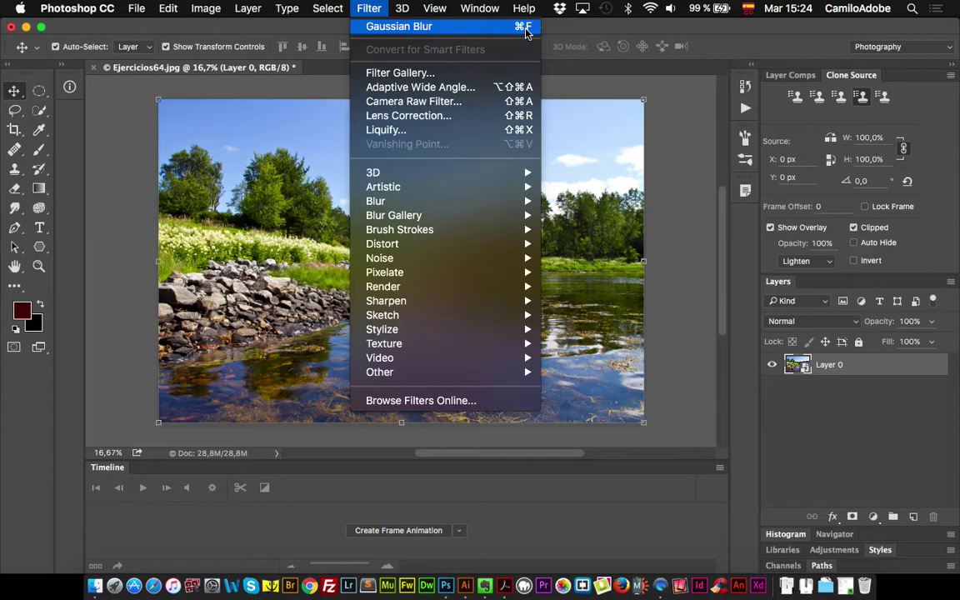
{"action": "left_click", "coordinate": [673, 117]}
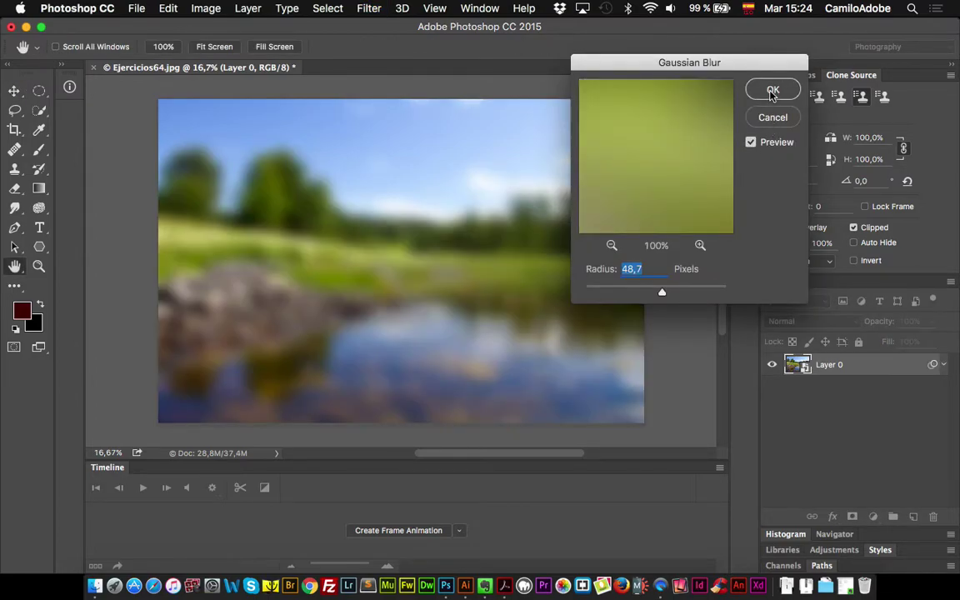
{"action": "left_click", "coordinate": [772, 118]}
{"action": "left_click", "coordinate": [369, 9]}
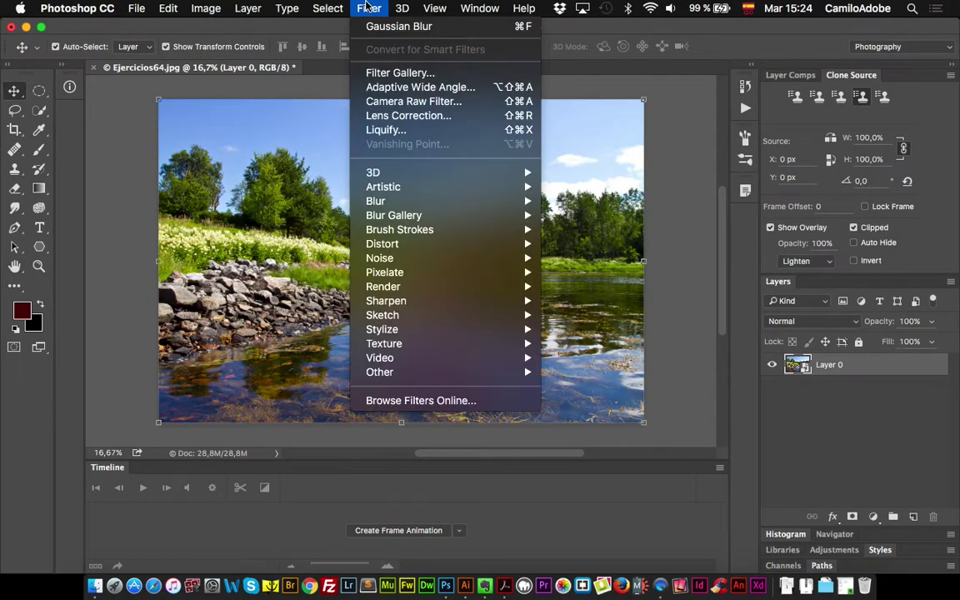
{"action": "left_click", "coordinate": [374, 25]}
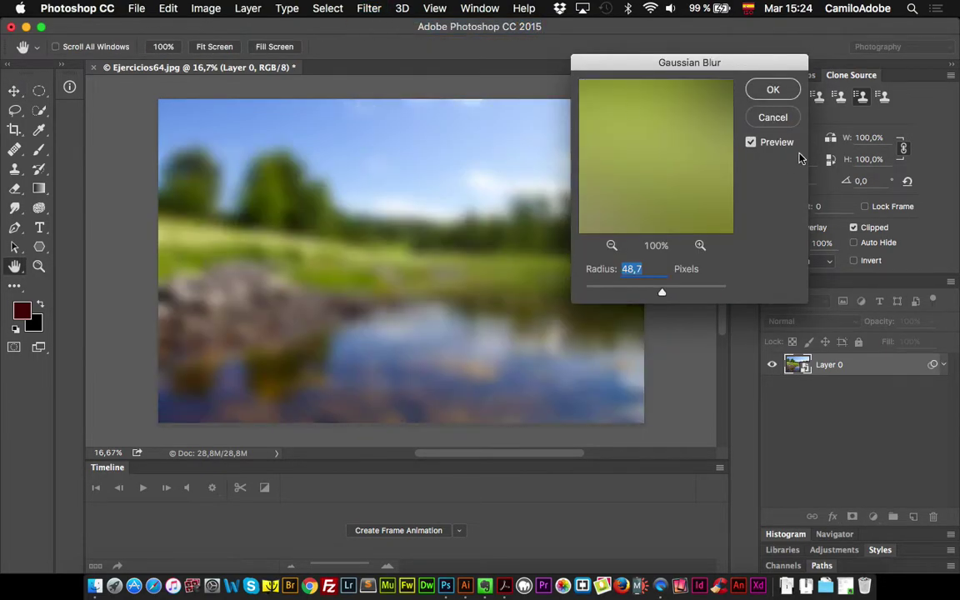
{"action": "left_click", "coordinate": [772, 116]}
Step: Apply a Gaussian Blur smart filter with a radius of 48,7 pixels to Layer 0
{"action": "left_click", "coordinate": [369, 8]}
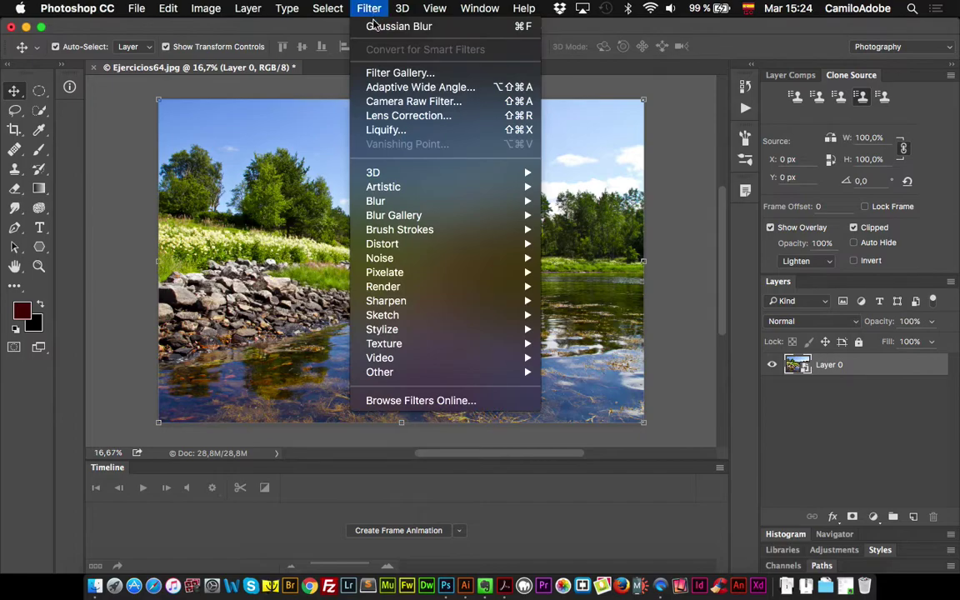
{"action": "mouse_move", "coordinate": [413, 205]}
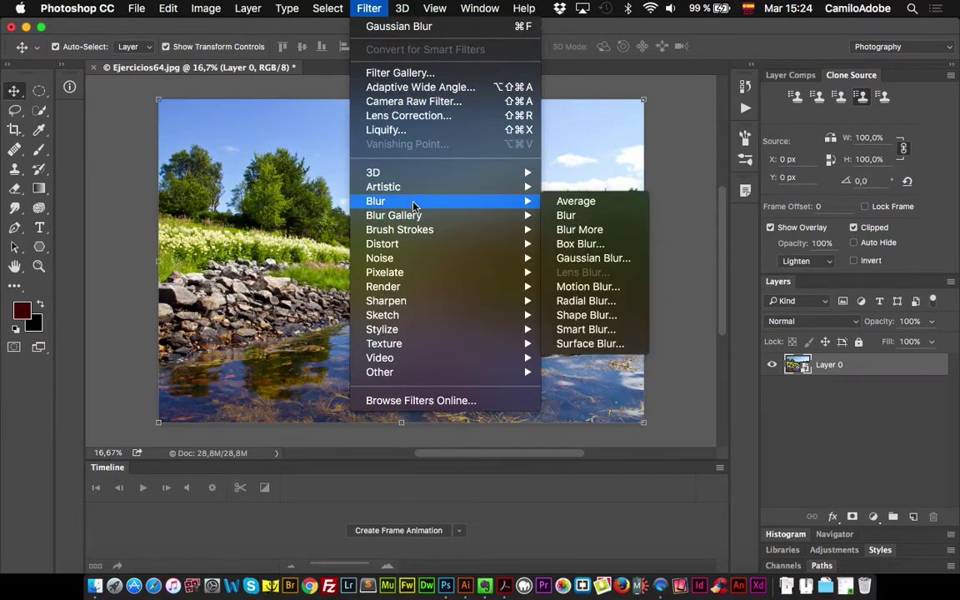
{"action": "left_click", "coordinate": [593, 258]}
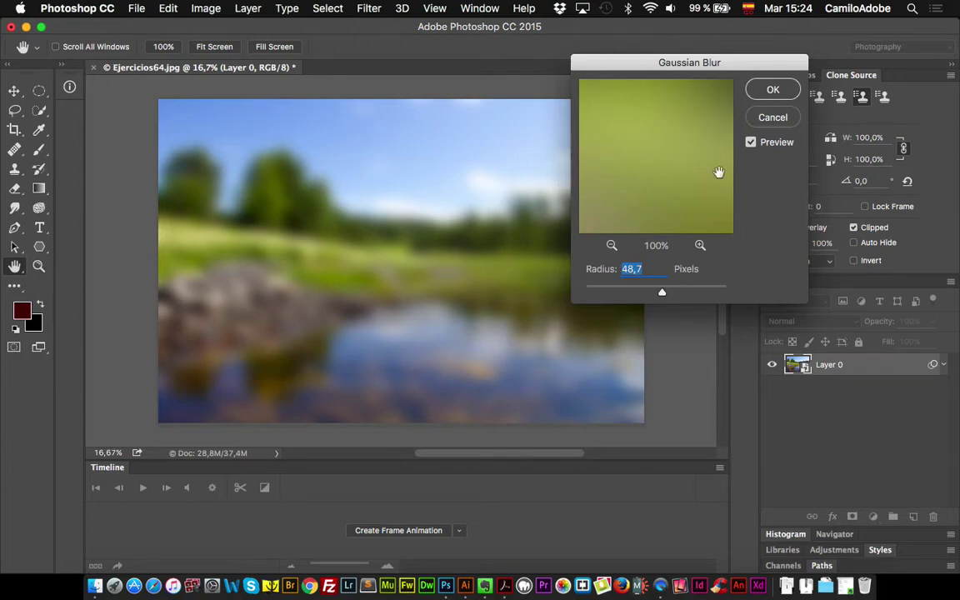
{"action": "left_click", "coordinate": [775, 89]}
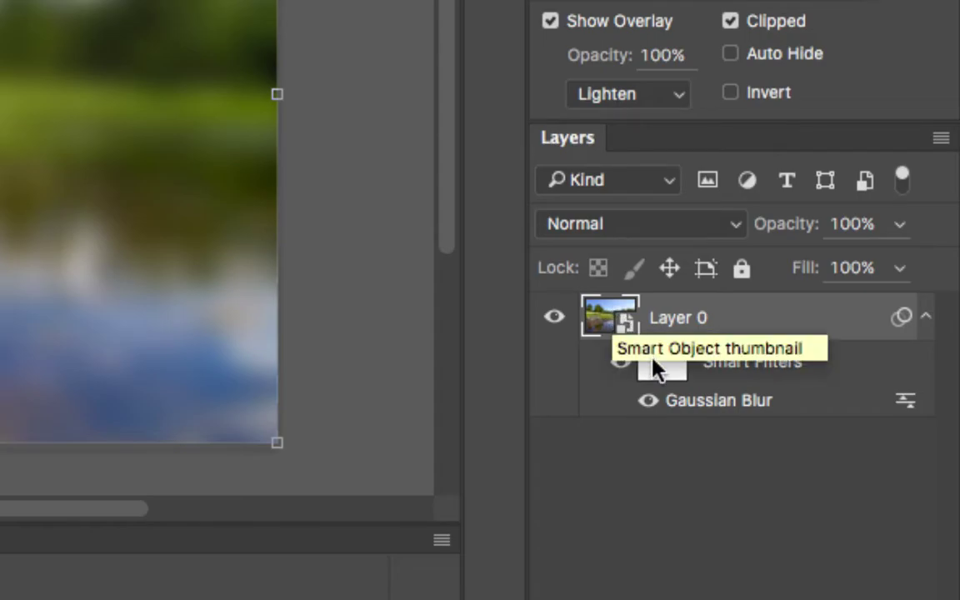
Step: Select the smart filter mask, and rename Layer 0 as paisaje
{"action": "left_click", "coordinate": [670, 373]}
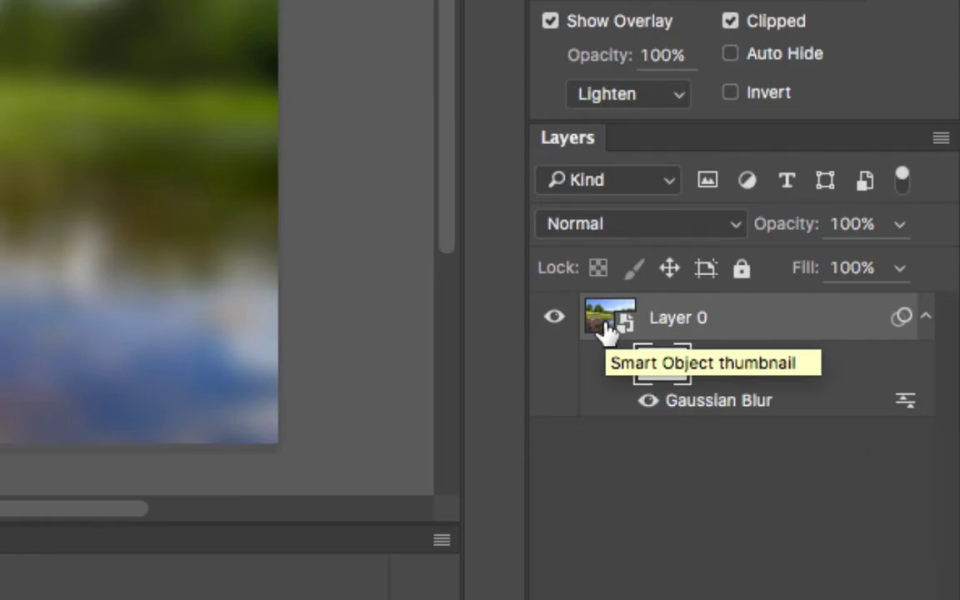
{"action": "double_click", "coordinate": [684, 323]}
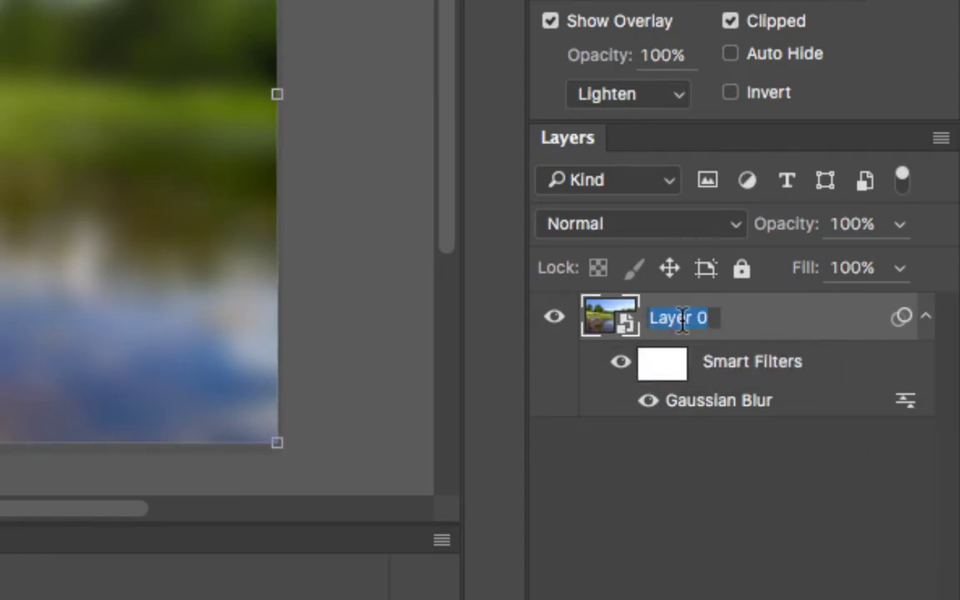
{"action": "type", "text": "pals"}
{"action": "key", "text": "BackSpace"}
{"action": "key", "text": "BackSpace"}
{"action": "type", "text": "isaje"}
{"action": "key", "text": "Return"}
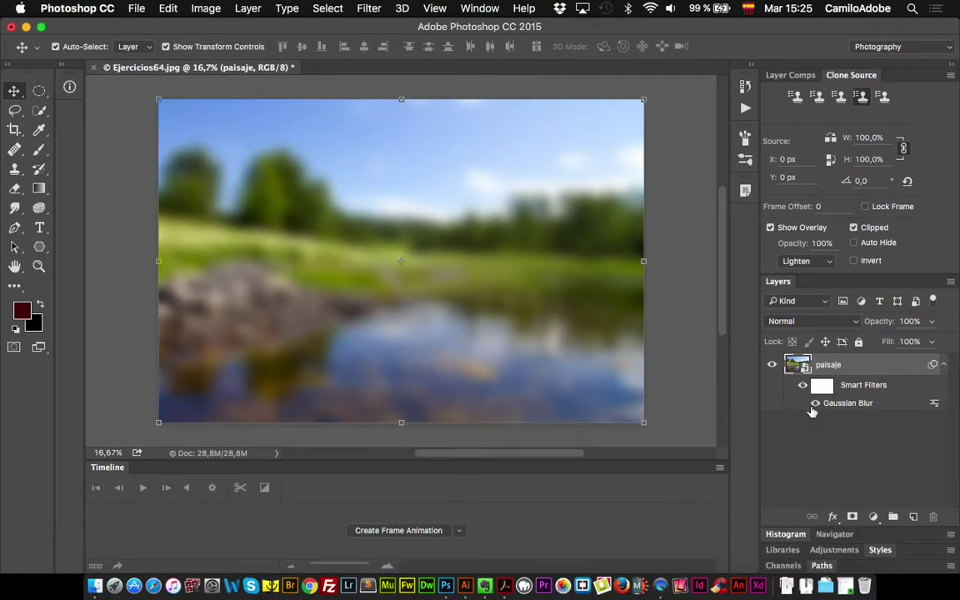
Step: Hide the Gaussian Blur smart filter to compare the photo, and show it again
{"action": "left_click", "coordinate": [646, 406]}
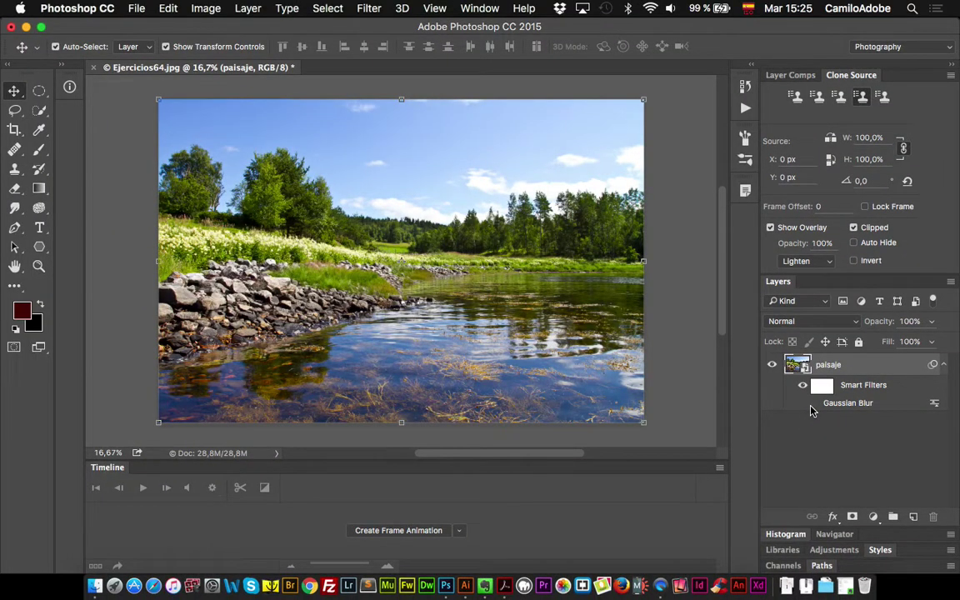
{"action": "left_click", "coordinate": [812, 406]}
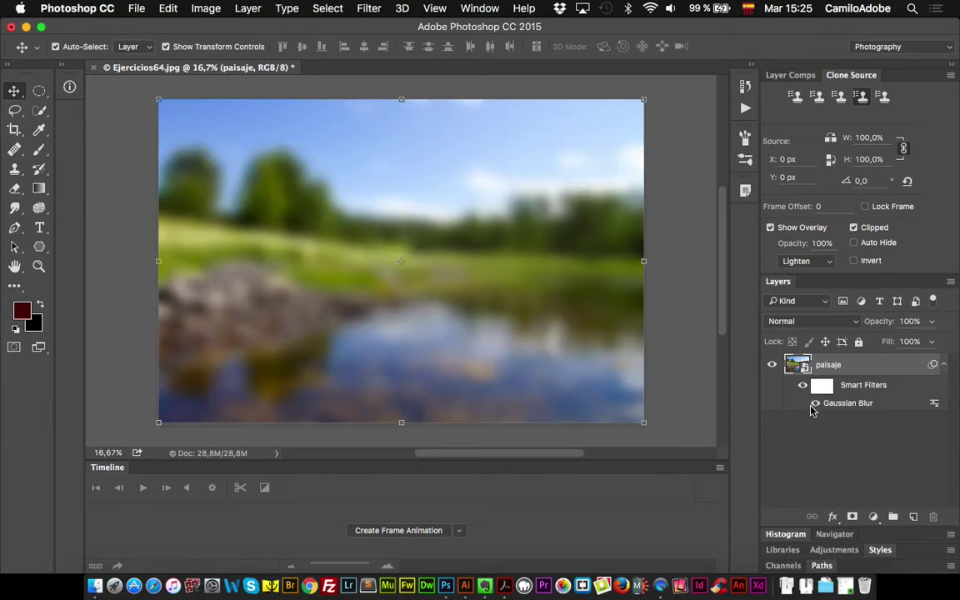
Step: Open the blending options of the Gaussian Blur smart filter and set its opacity to 50%
{"action": "double_click", "coordinate": [935, 405]}
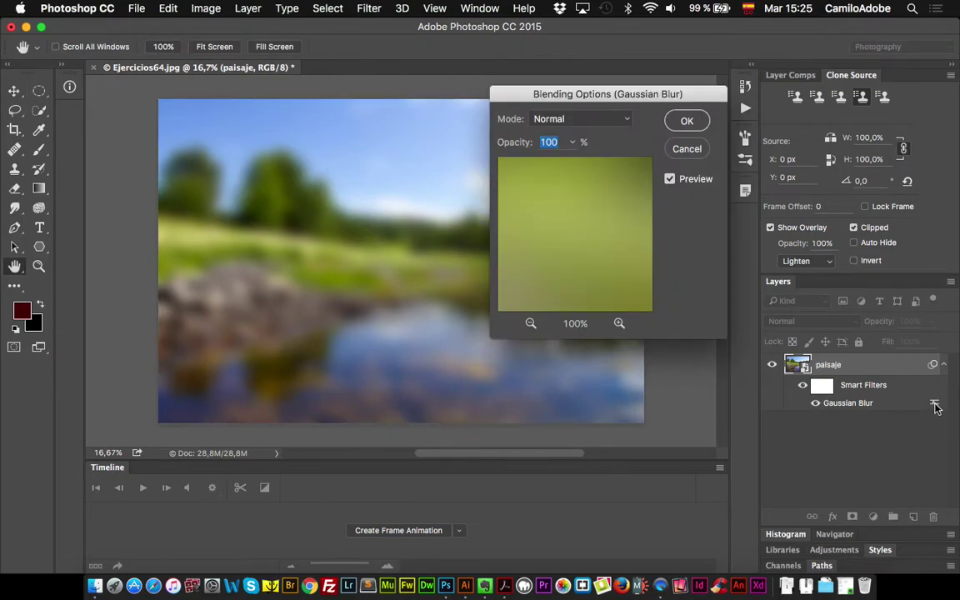
{"action": "left_click_drag", "start_coordinate": [645, 94], "coordinate": [533, 97]}
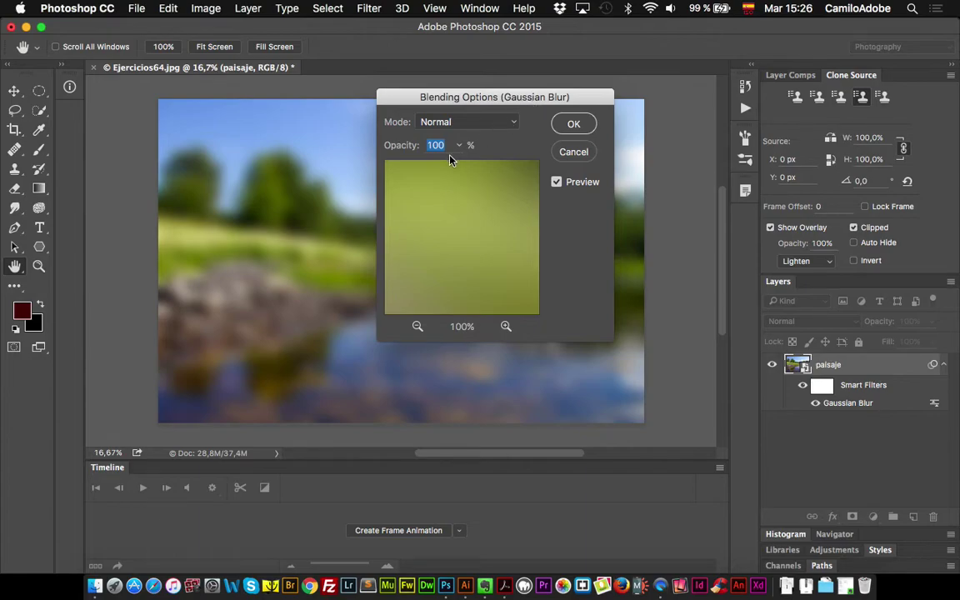
{"action": "type", "text": "50"}
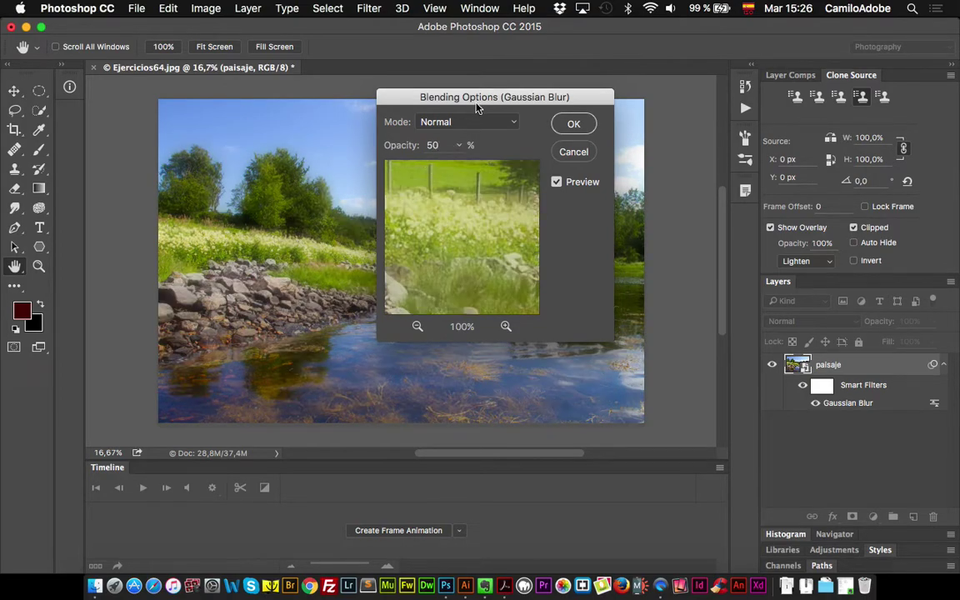
{"action": "left_click_drag", "start_coordinate": [403, 97], "coordinate": [524, 71]}
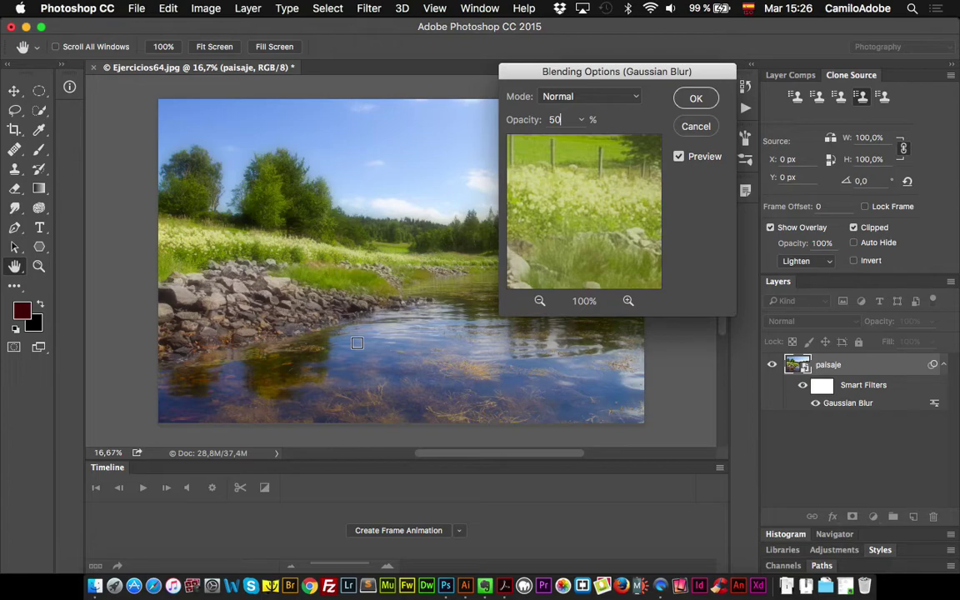
{"action": "left_click_drag", "start_coordinate": [630, 72], "coordinate": [698, 40]}
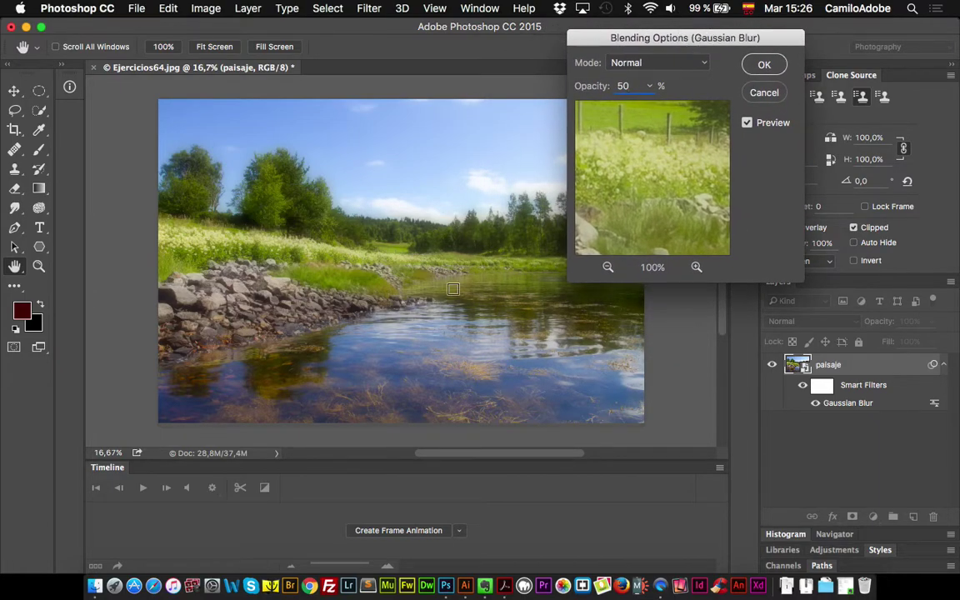
Step: Try 60% opacity for the Gaussian Blur filter and set it back to 100%
{"action": "key", "text": "BackSpace"}
{"action": "key", "text": "BackSpace"}
{"action": "type", "text": "60"}
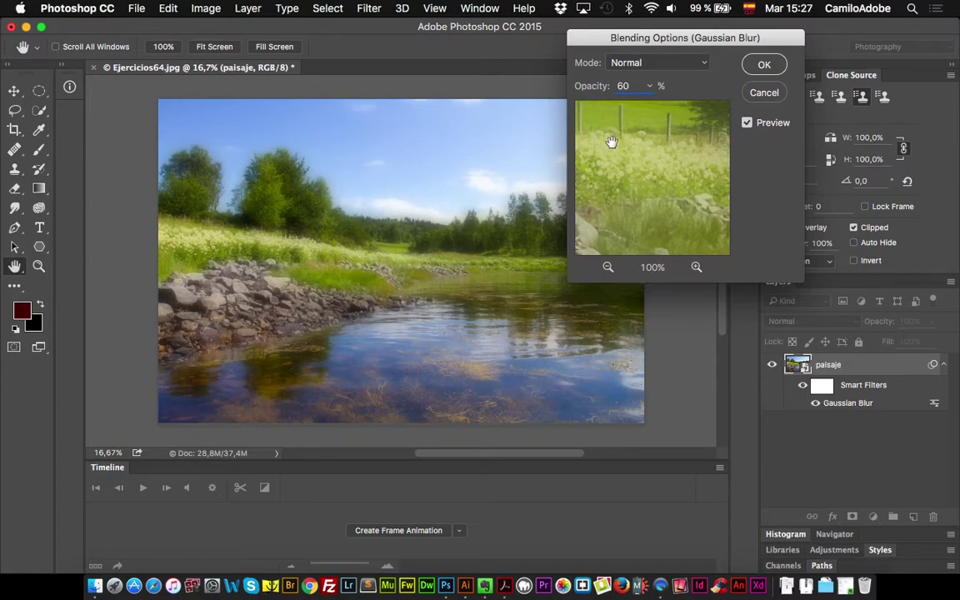
{"action": "left_click", "coordinate": [638, 93]}
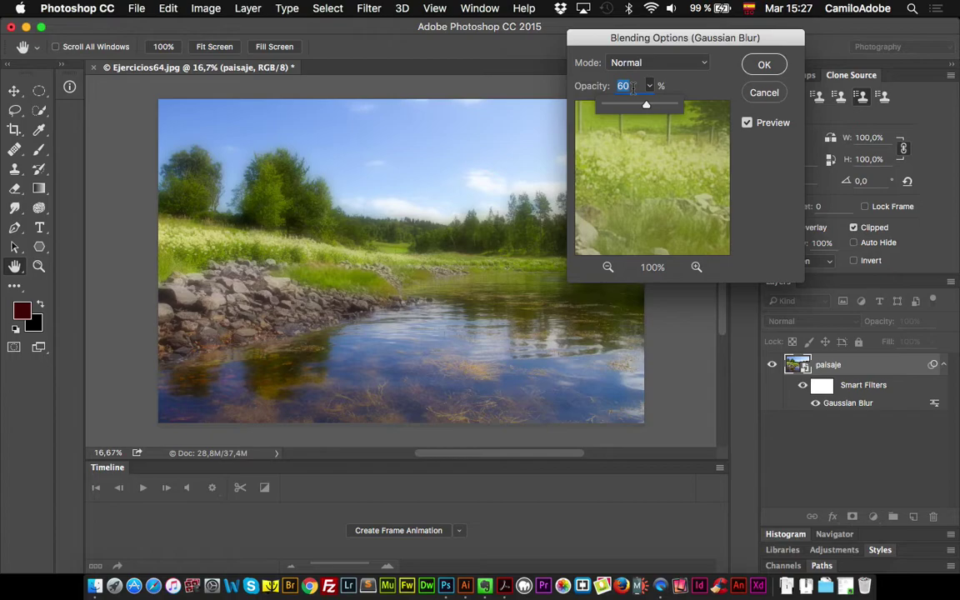
{"action": "left_click", "coordinate": [631, 86]}
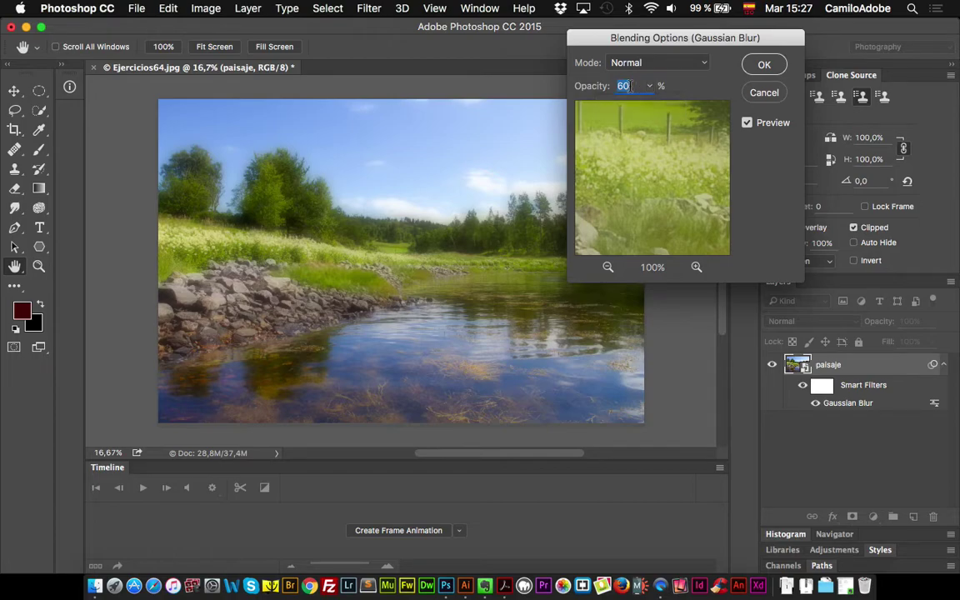
{"action": "type", "text": "100"}
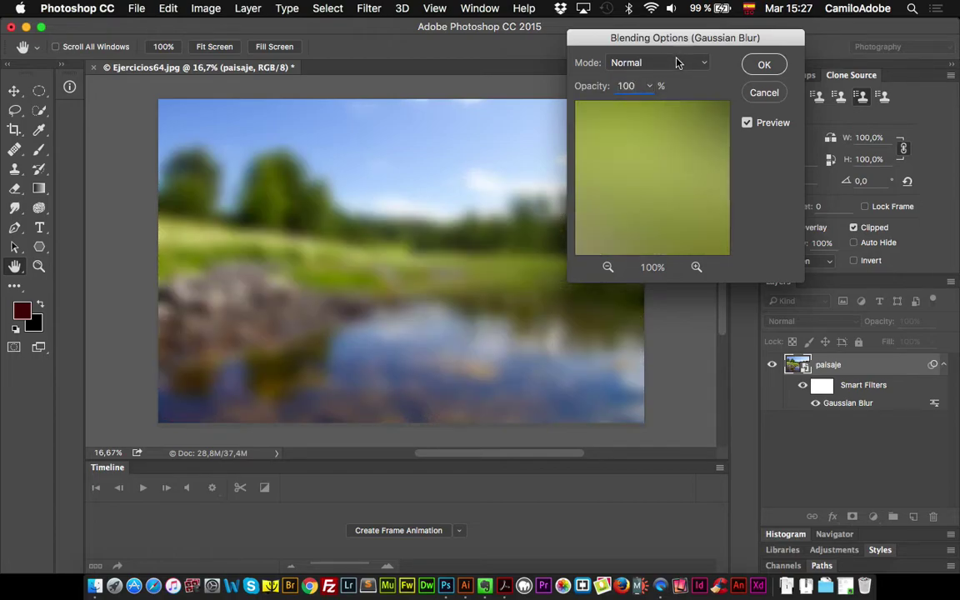
Step: Try the Multiply, Soft Light and Difference blending modes on the Gaussian Blur filter
{"action": "left_click", "coordinate": [675, 62]}
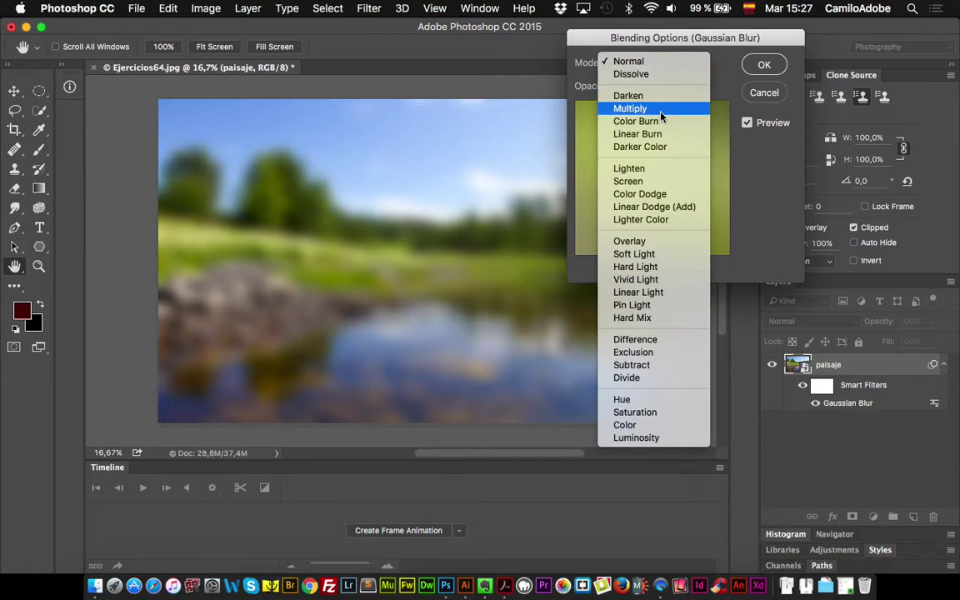
{"action": "left_click", "coordinate": [661, 112]}
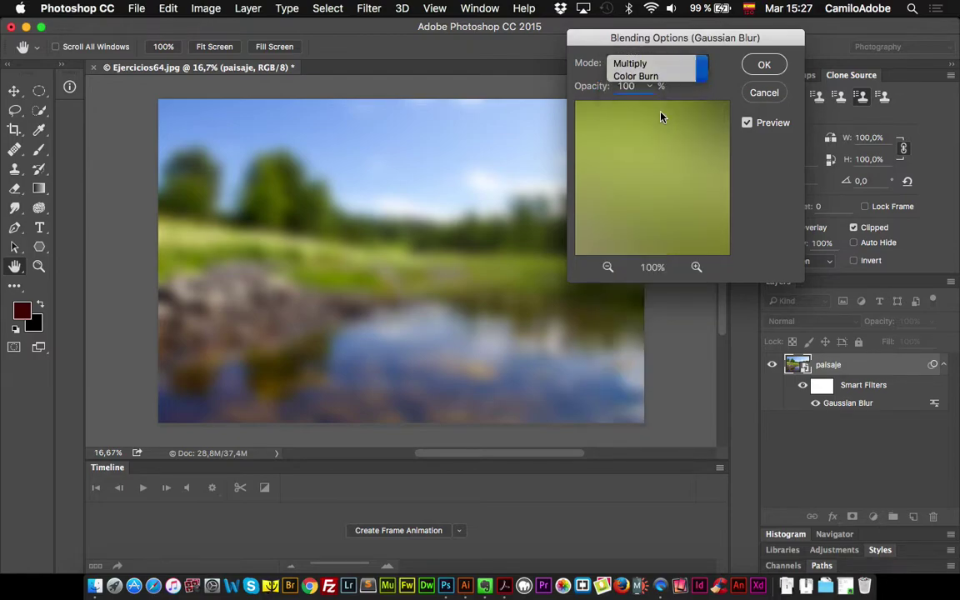
{"action": "left_click", "coordinate": [663, 74]}
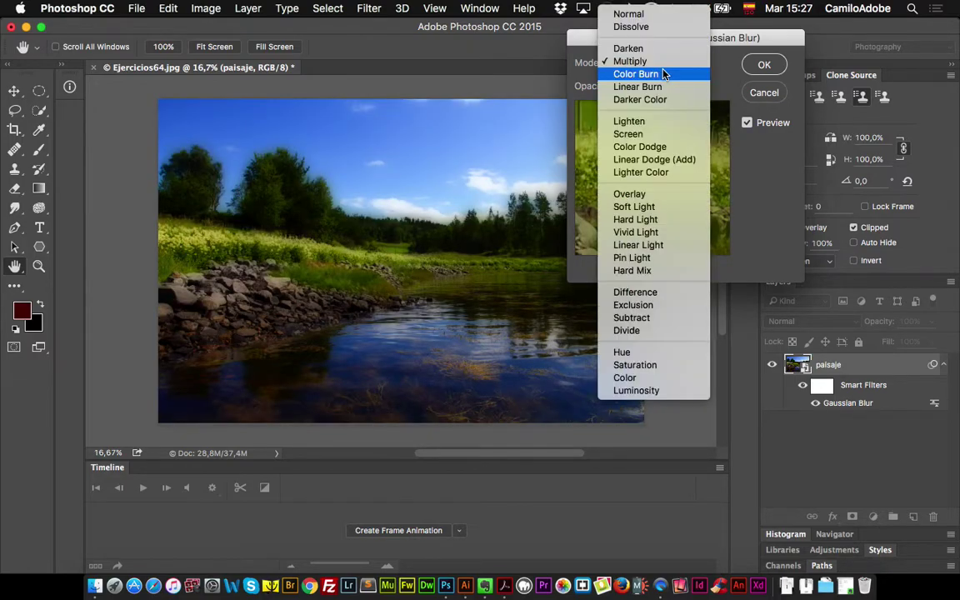
{"action": "left_click", "coordinate": [659, 205]}
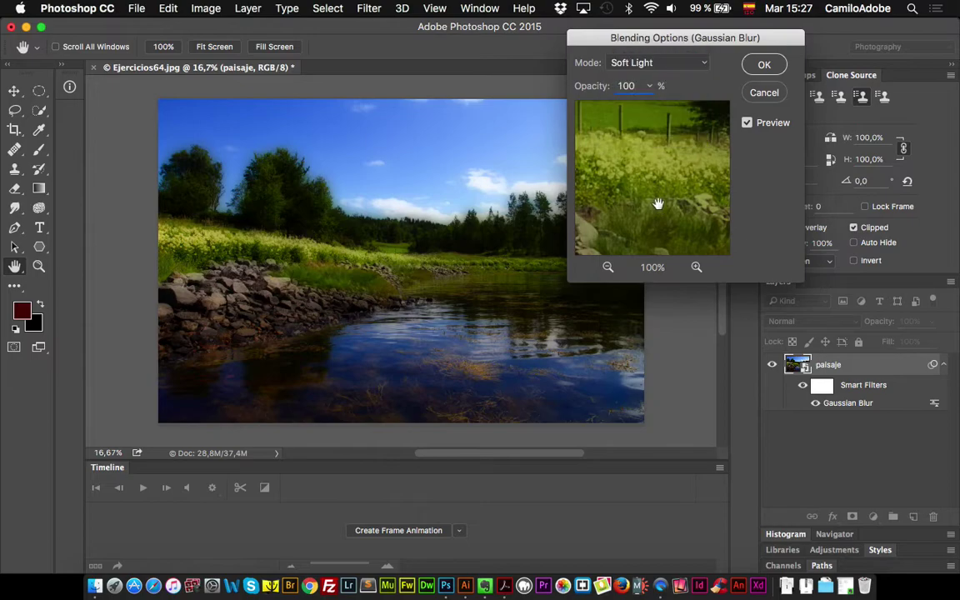
{"action": "left_click", "coordinate": [675, 65]}
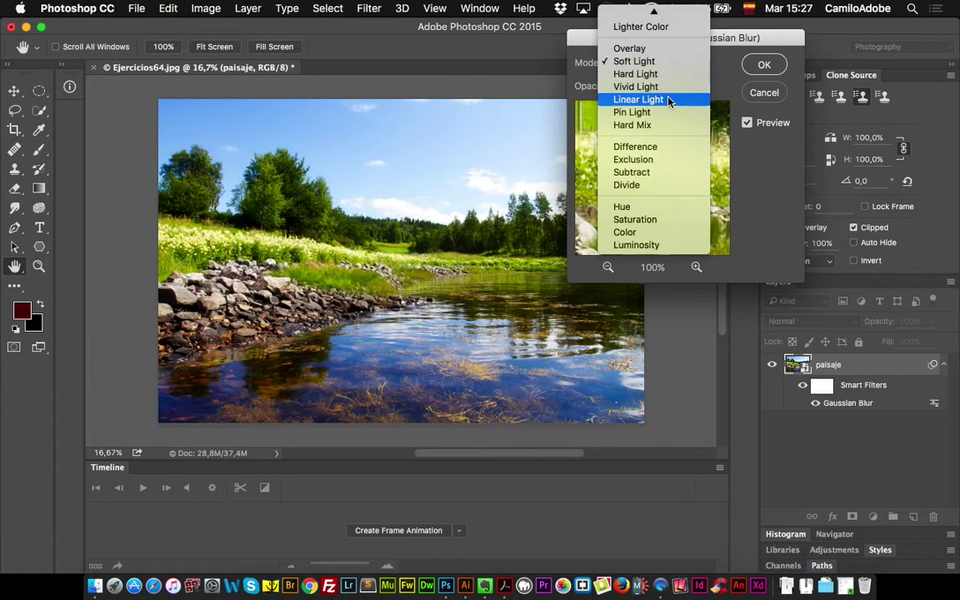
{"action": "left_click", "coordinate": [641, 147]}
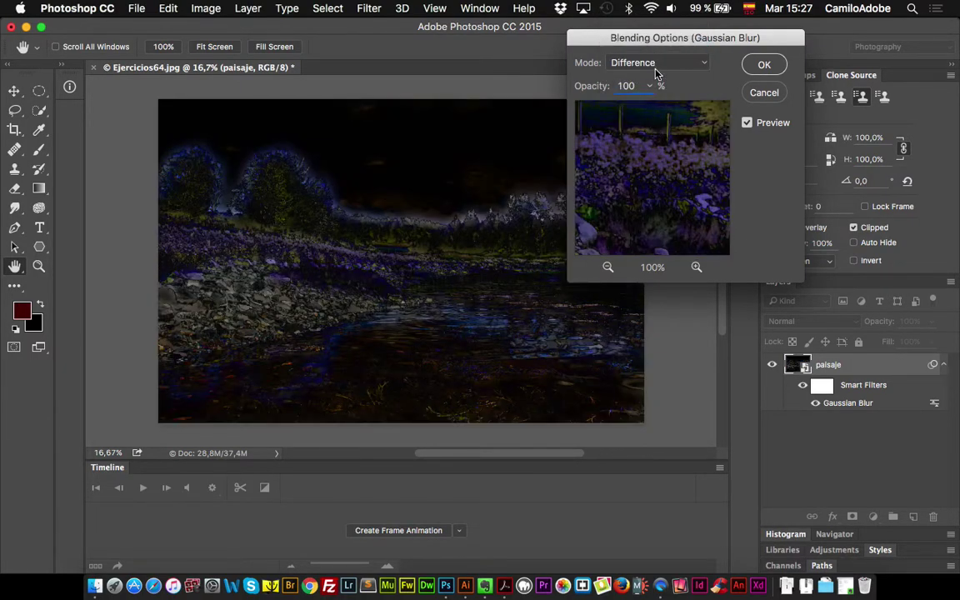
Step: Try the Vivid Light, Hard Light and Overlay blending modes on the Gaussian Blur filter
{"action": "left_click", "coordinate": [658, 63]}
{"action": "left_click", "coordinate": [651, 79]}
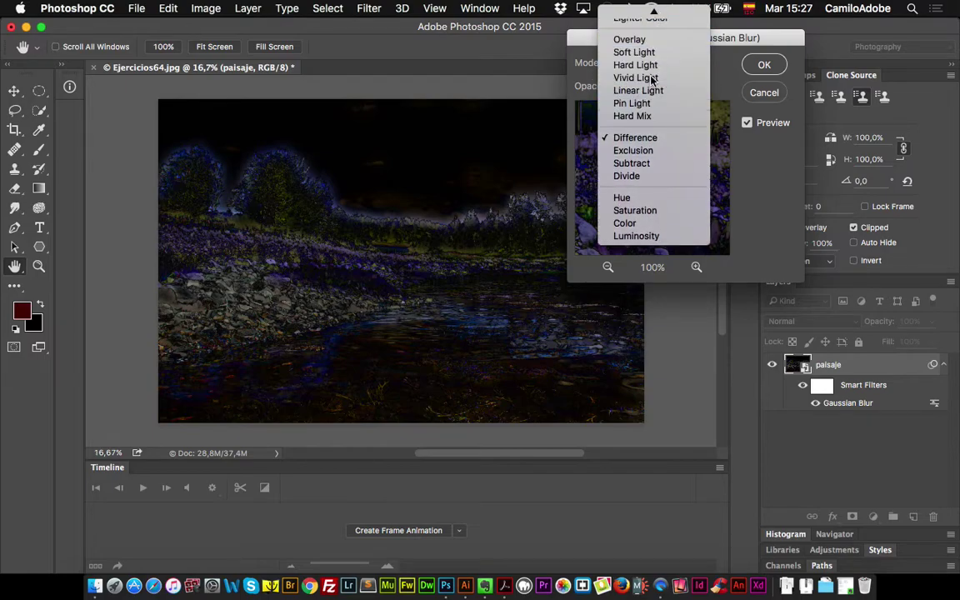
{"action": "left_click", "coordinate": [659, 65]}
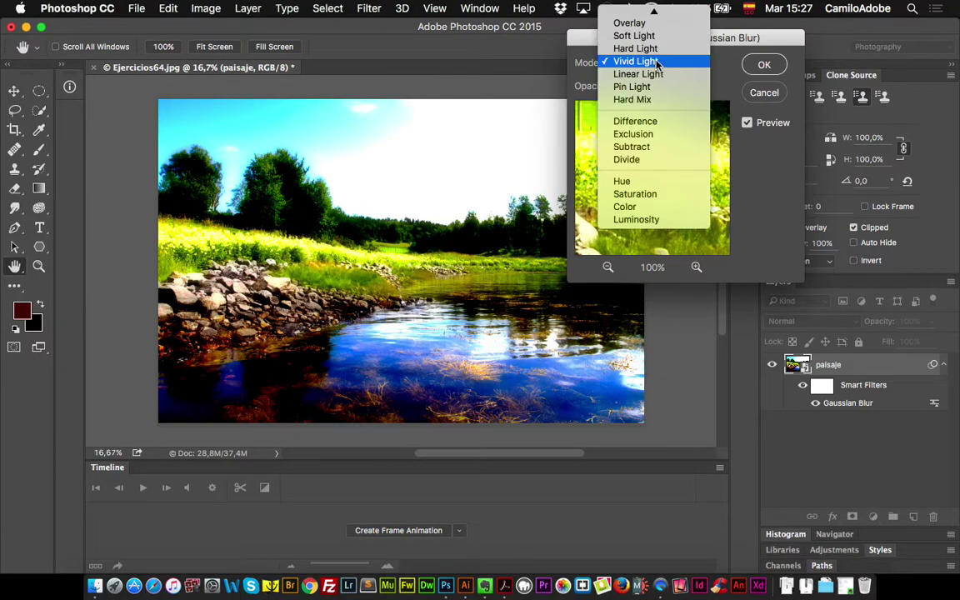
{"action": "left_click", "coordinate": [656, 47]}
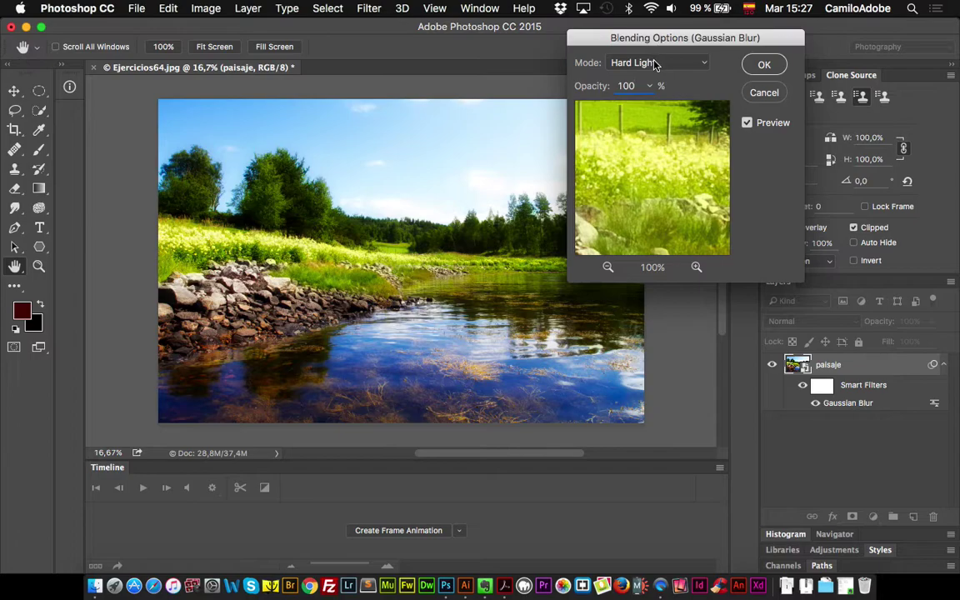
{"action": "left_click", "coordinate": [658, 62]}
{"action": "scroll", "coordinate": [652, 92], "scroll_direction": "up", "scroll_amount": 3}
{"action": "scroll", "coordinate": [649, 106], "scroll_direction": "down", "scroll_amount": 1}
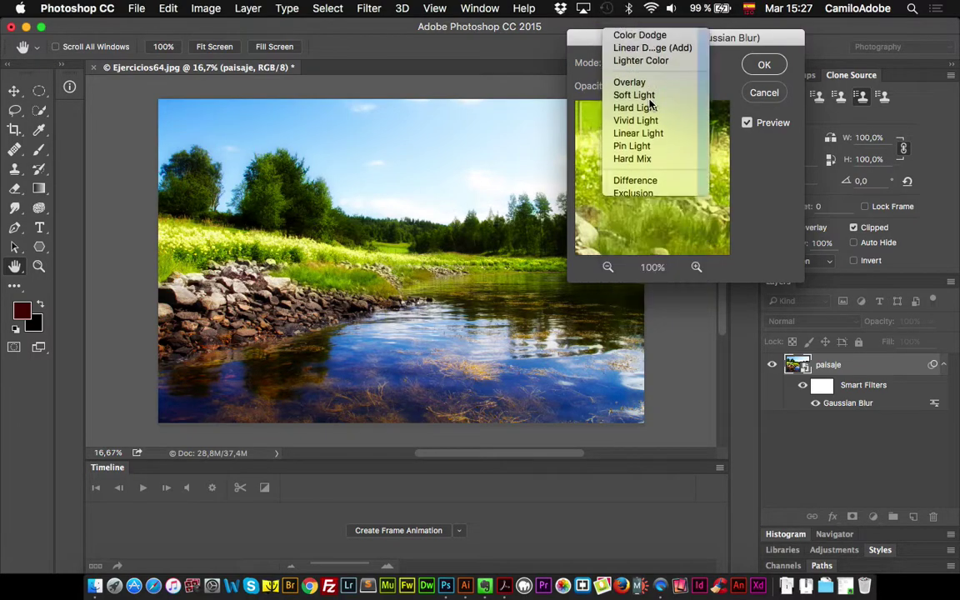
{"action": "left_click", "coordinate": [648, 82]}
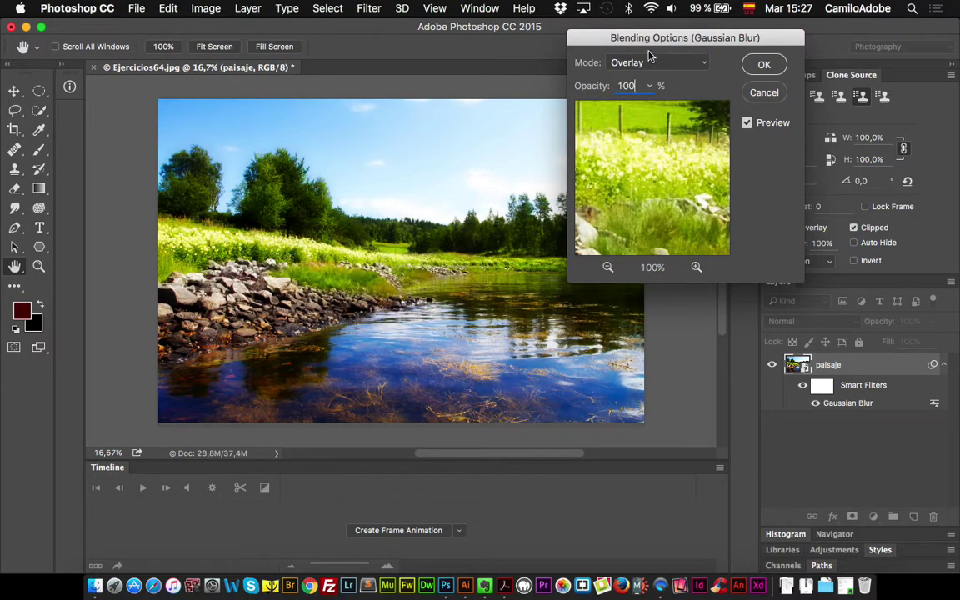
Step: Set the Gaussian Blur filter's blending mode to Lighter Color and apply the blending options
{"action": "left_click", "coordinate": [648, 62]}
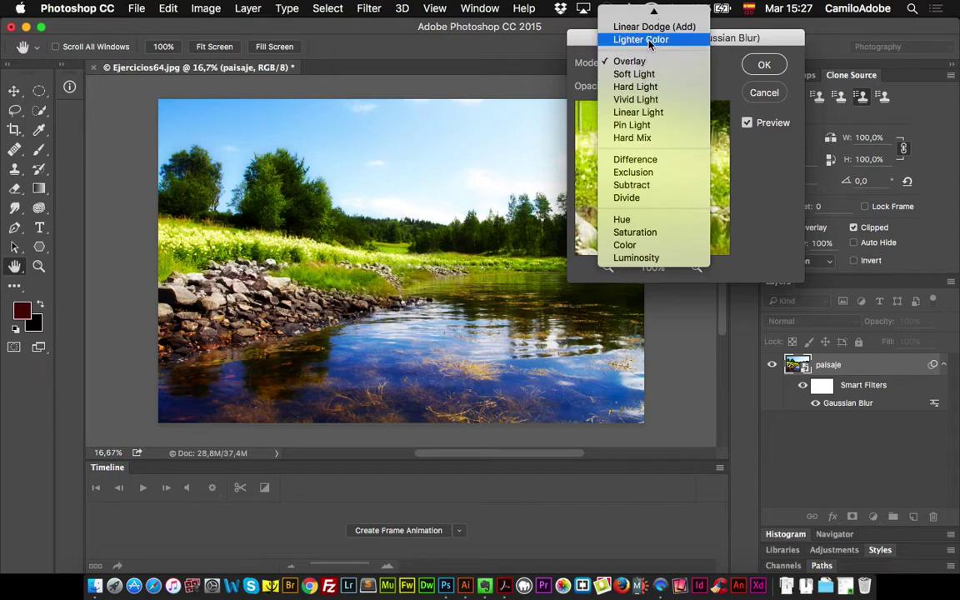
{"action": "left_click", "coordinate": [649, 41]}
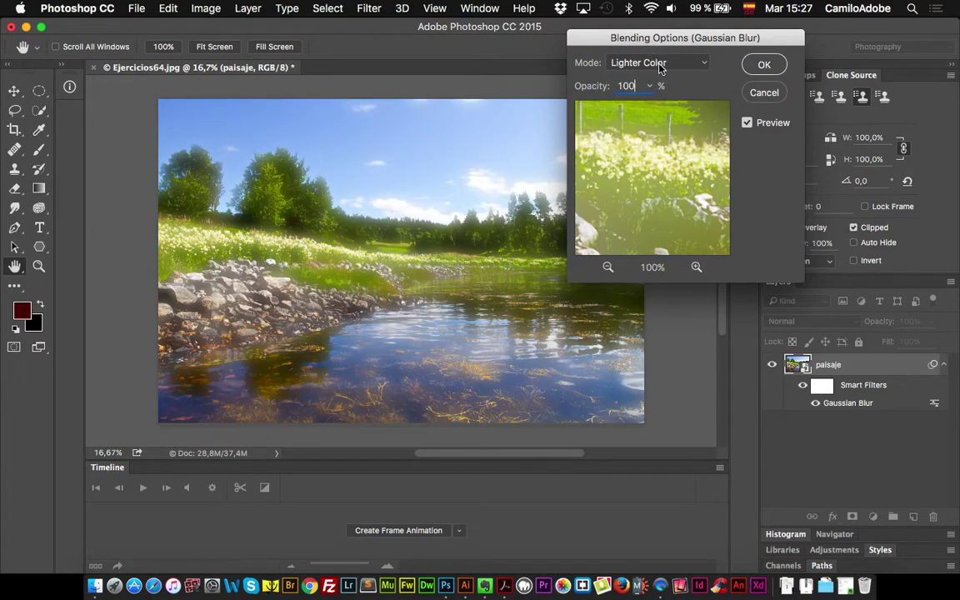
{"action": "left_click", "coordinate": [764, 65]}
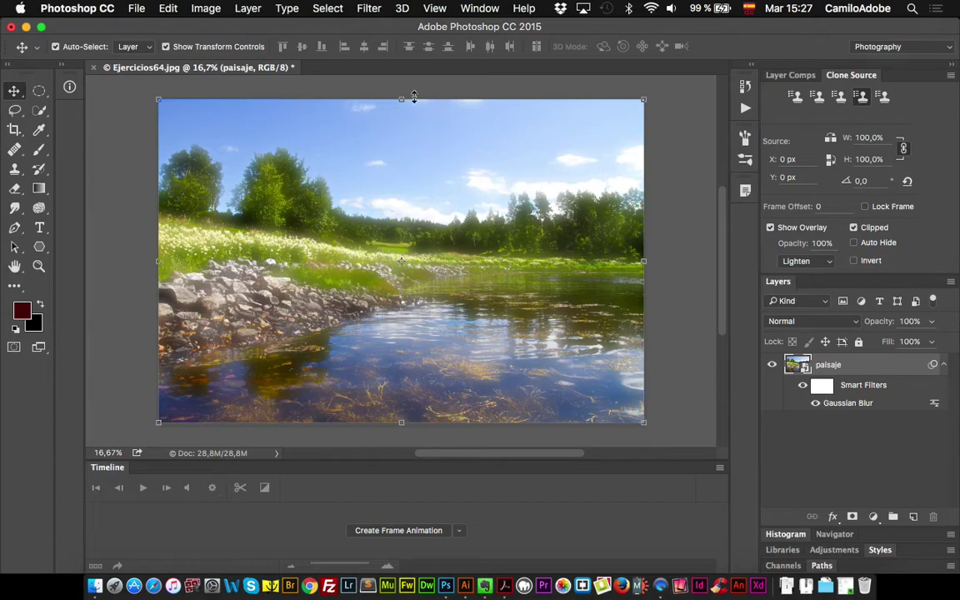
Step: Apply a Filter Gallery Fresco effect with brush size 2, detail 8 and texture 1, and place Gaussian Blur above it in the smart filter stack
{"action": "left_click", "coordinate": [370, 10]}
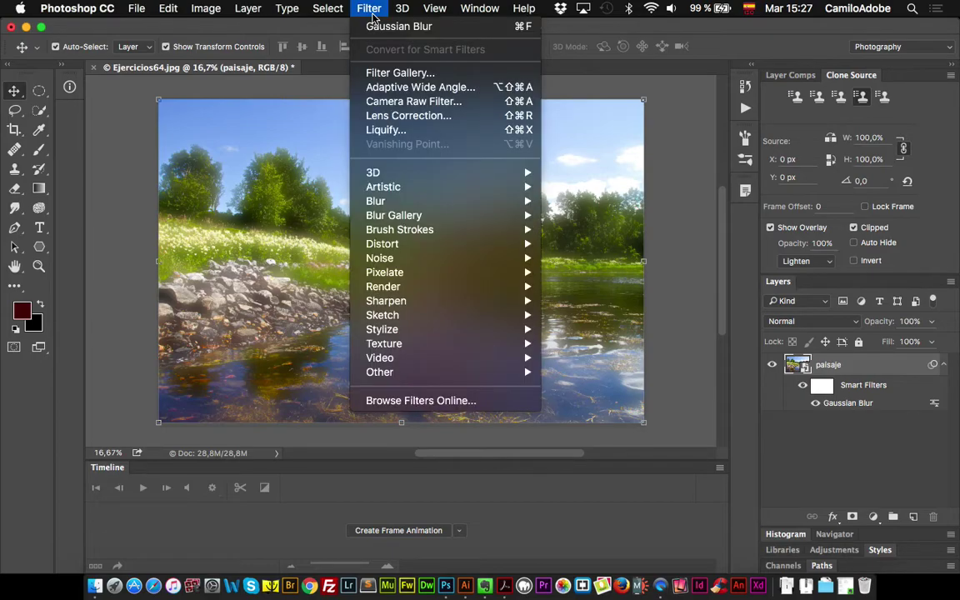
{"action": "left_click", "coordinate": [400, 73]}
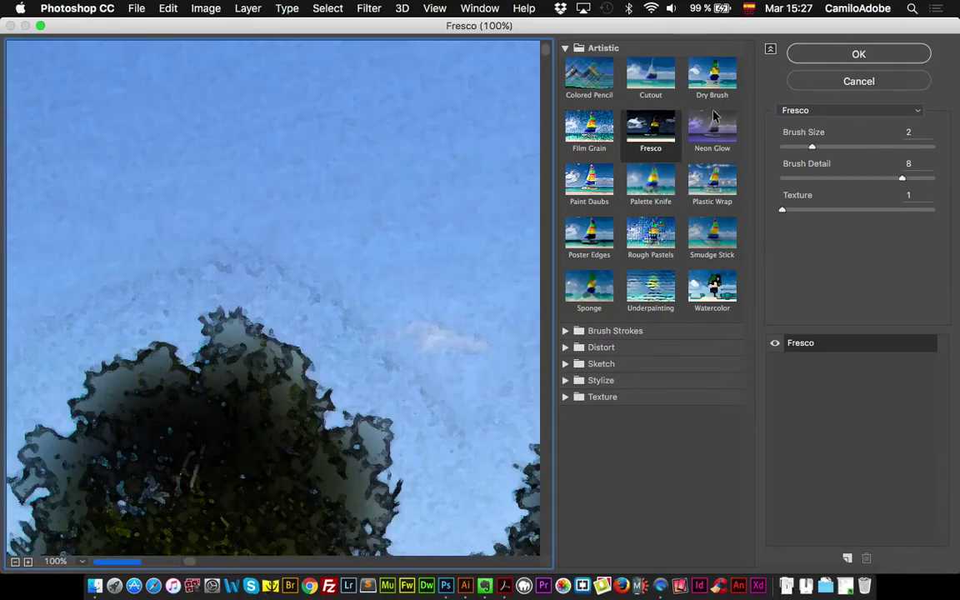
{"action": "left_click", "coordinate": [838, 55]}
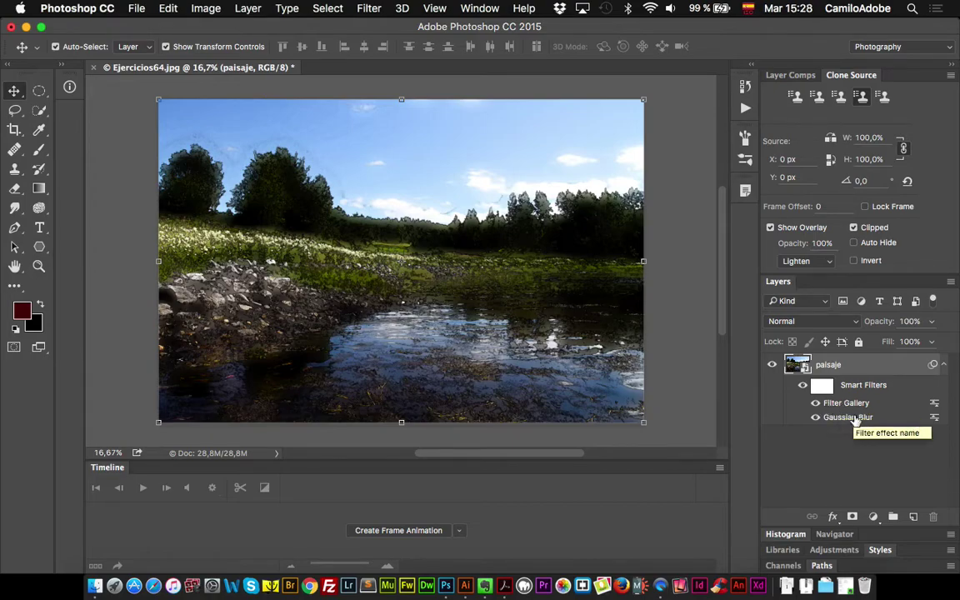
{"action": "left_click_drag", "start_coordinate": [851, 420], "coordinate": [848, 395]}
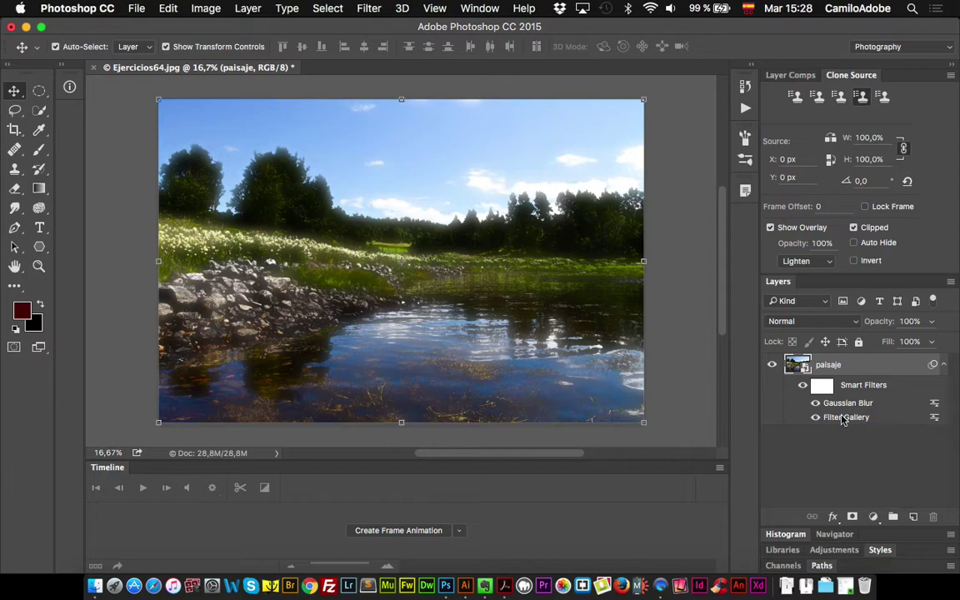
Step: Re-edit the Filter Gallery smart filter, trying Neon Glow, Fresco and Paint Daubs, and apply Palette Knife with stroke size 25, detail 3 and softness 0
{"action": "double_click", "coordinate": [844, 417]}
{"action": "left_click", "coordinate": [589, 243]}
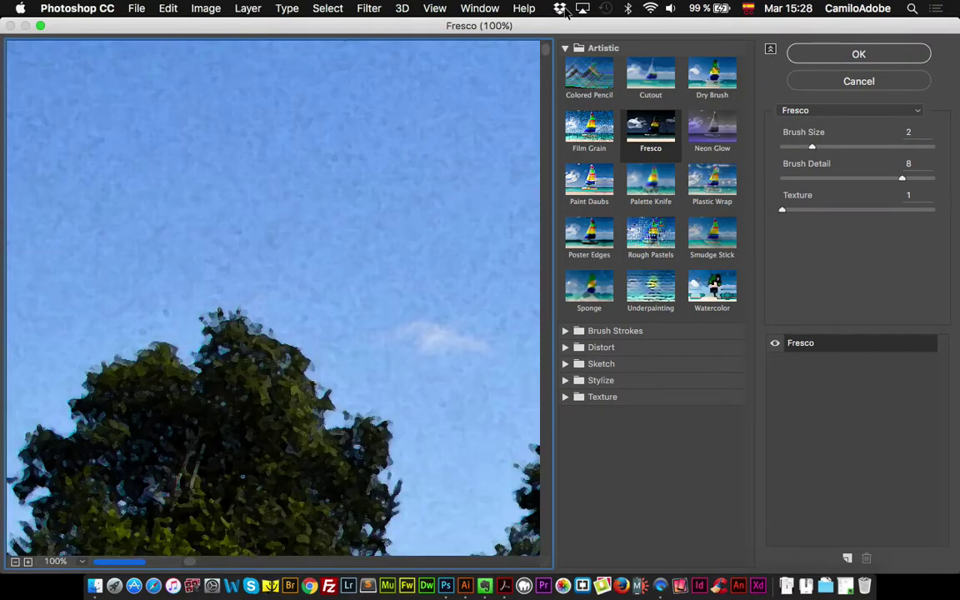
{"action": "mouse_move", "coordinate": [555, 34]}
{"action": "left_mouse_down"}
{"action": "mouse_move", "coordinate": [636, 48]}
{"action": "mouse_move", "coordinate": [559, 50]}
{"action": "mouse_move", "coordinate": [558, 38]}
{"action": "left_mouse_up"}
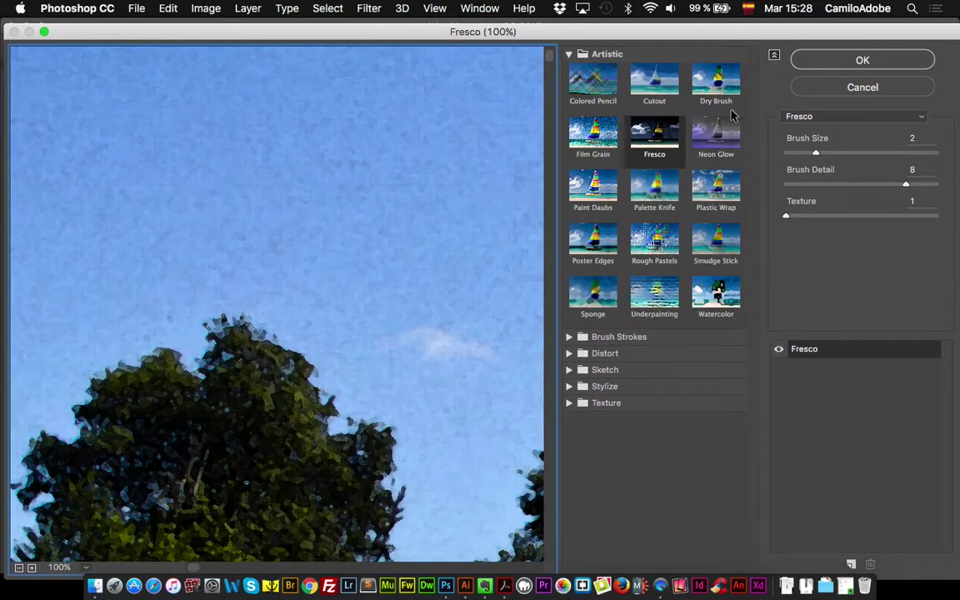
{"action": "left_click", "coordinate": [710, 136]}
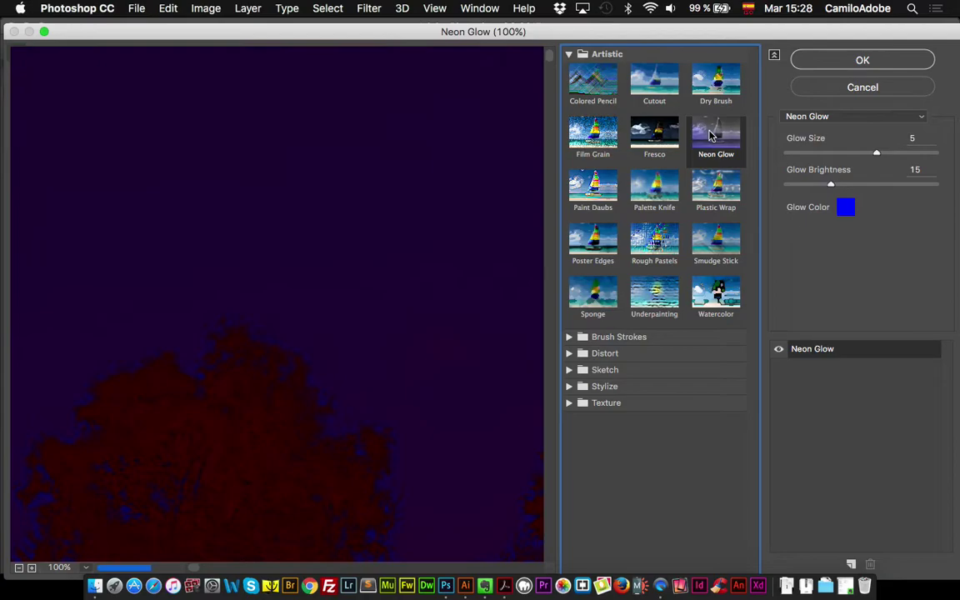
{"action": "left_click", "coordinate": [652, 132]}
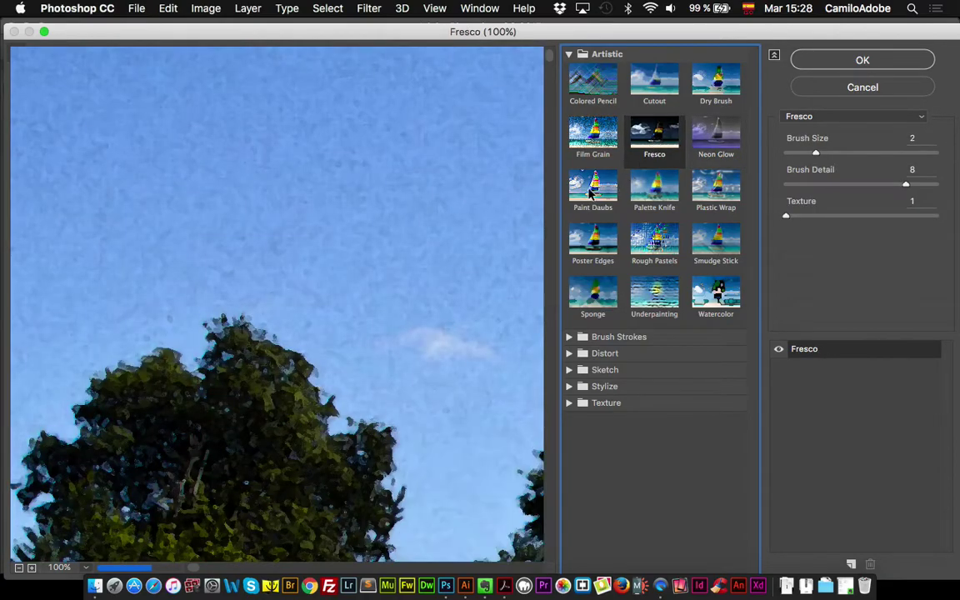
{"action": "left_click", "coordinate": [590, 190]}
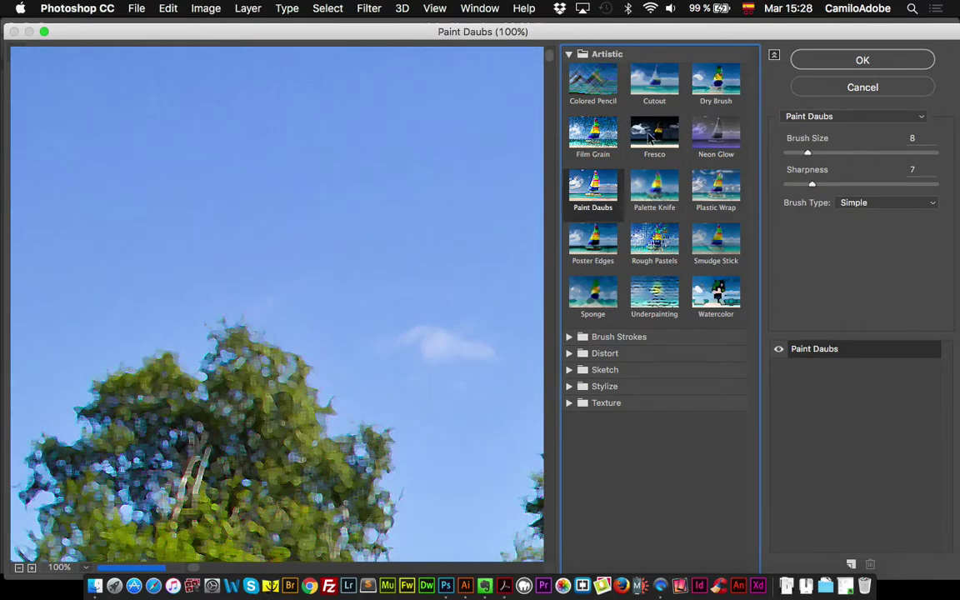
{"action": "left_click", "coordinate": [662, 188]}
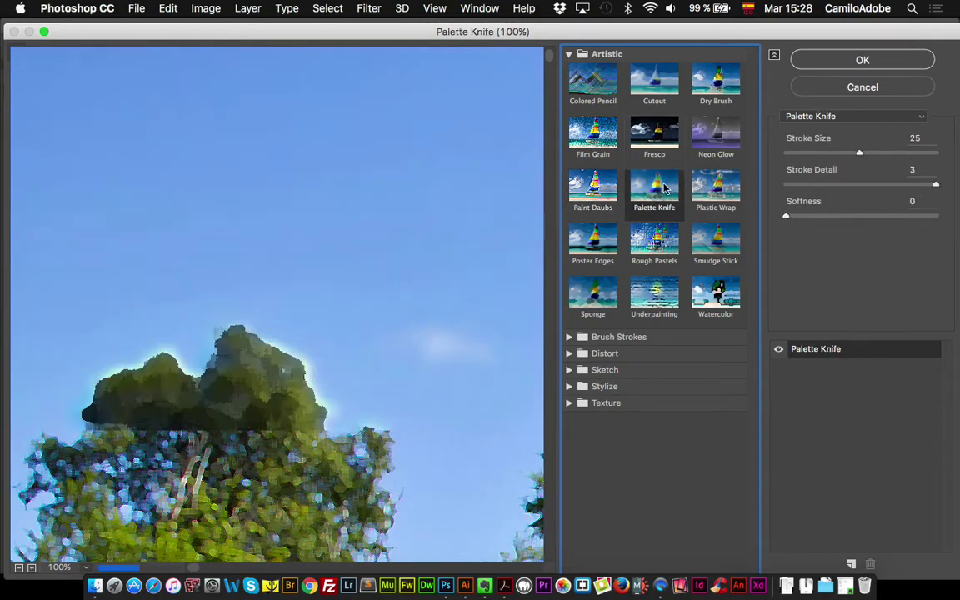
{"action": "left_click", "coordinate": [836, 60]}
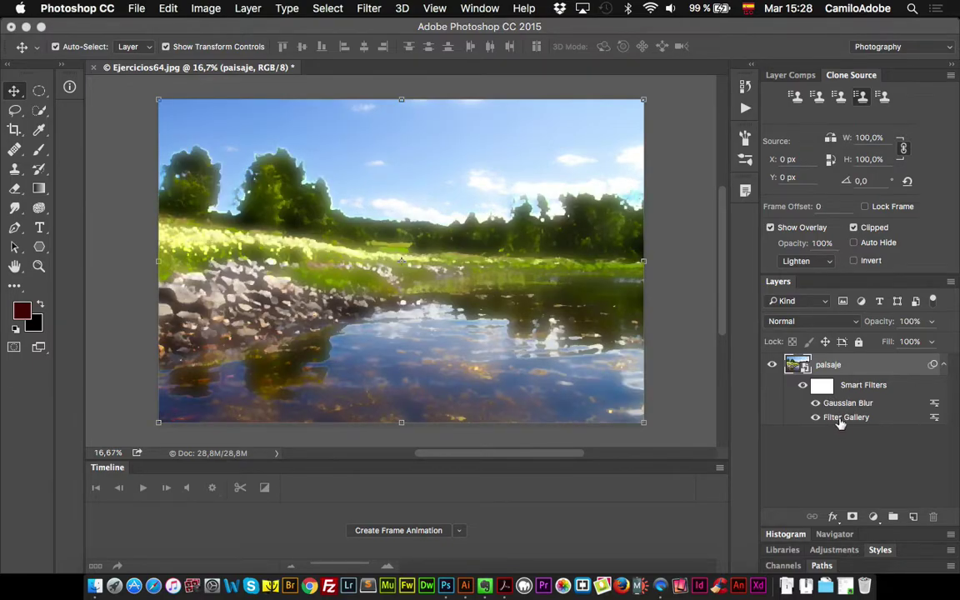
Step: Try the Multiply, Overlay and Soft Light blending modes on the Filter Gallery smart filter
{"action": "double_click", "coordinate": [935, 417]}
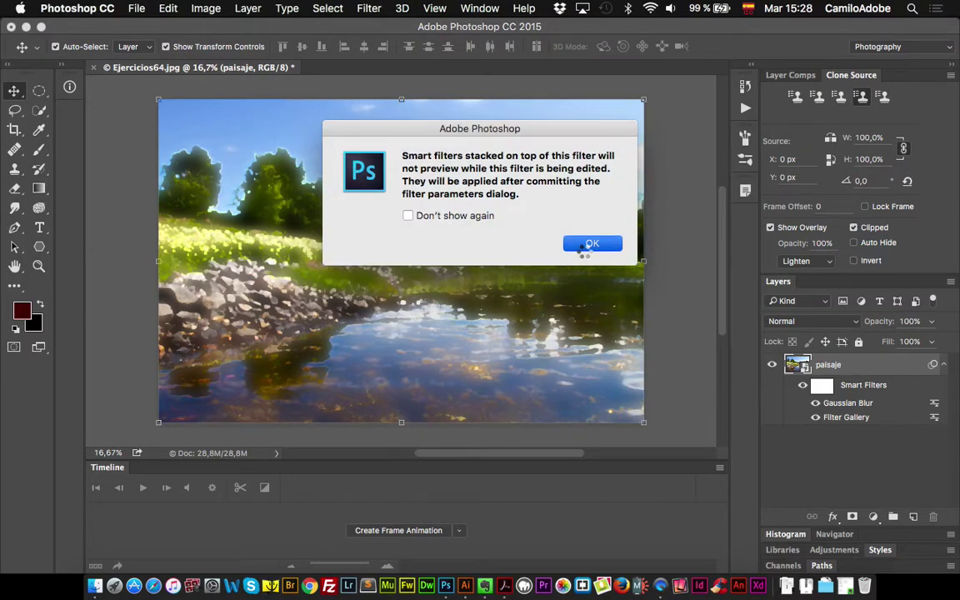
{"action": "left_click", "coordinate": [585, 245]}
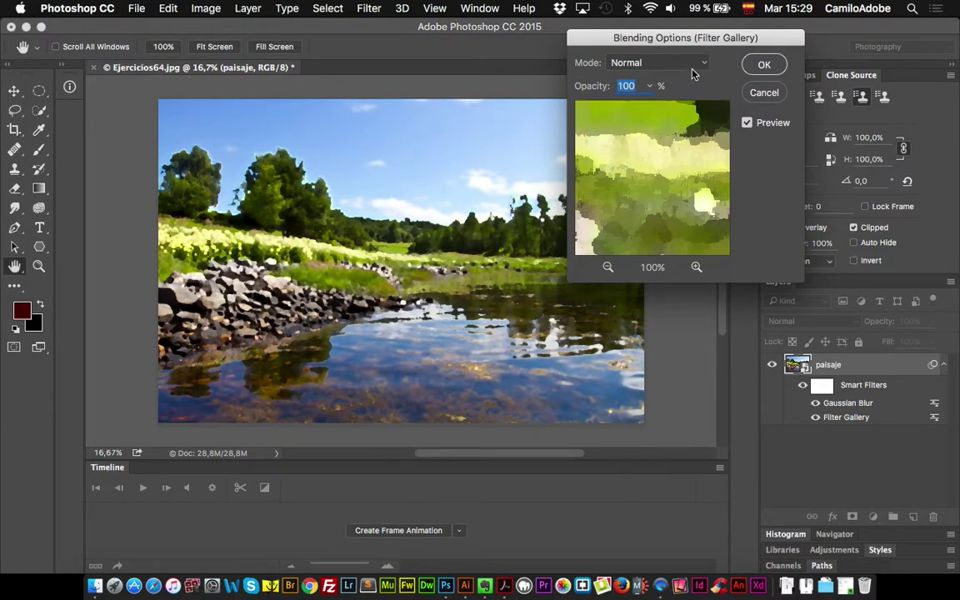
{"action": "left_click", "coordinate": [690, 65]}
{"action": "left_click", "coordinate": [669, 106]}
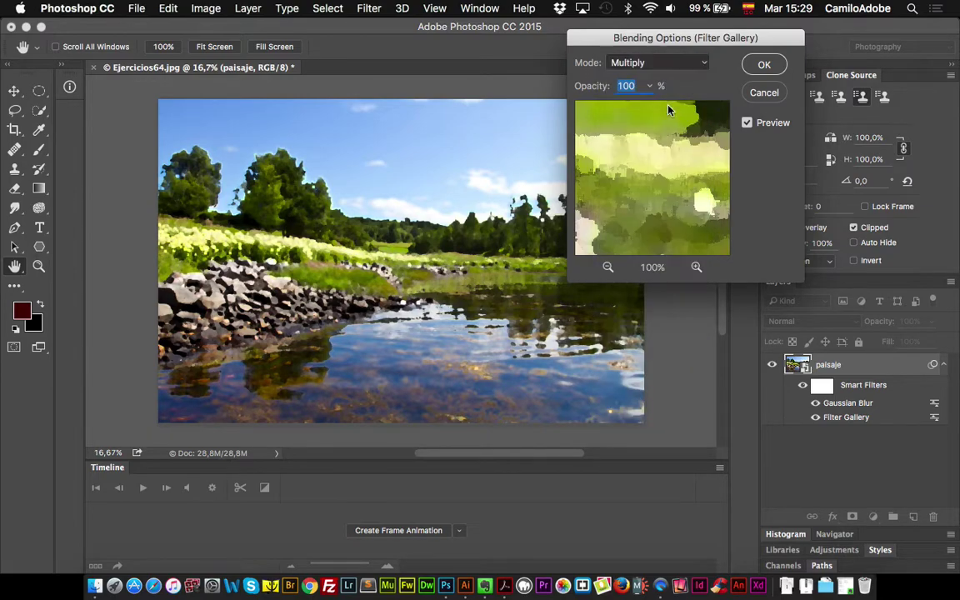
{"action": "left_click", "coordinate": [655, 64]}
{"action": "left_click", "coordinate": [631, 192]}
{"action": "left_click", "coordinate": [665, 63]}
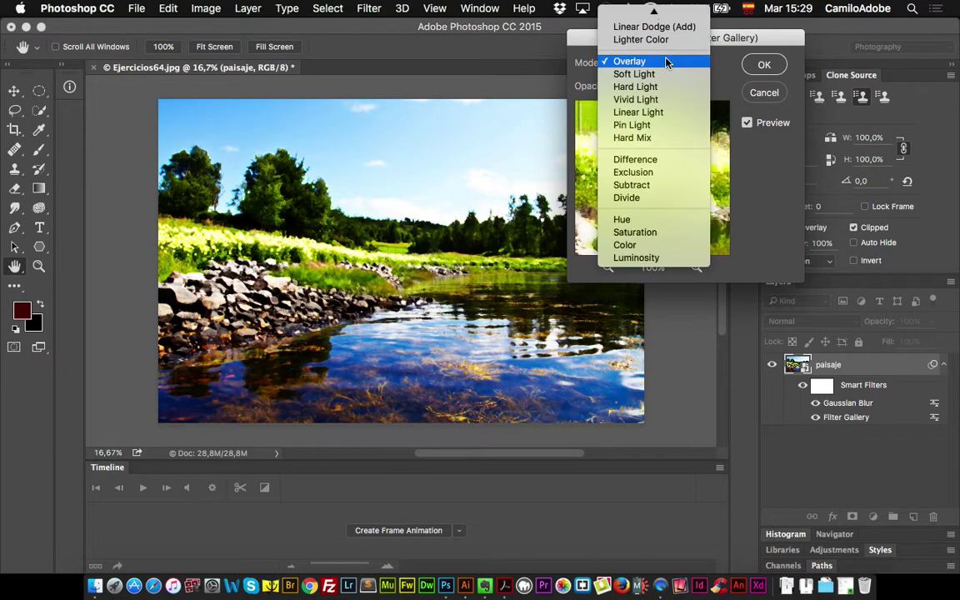
{"action": "left_click", "coordinate": [664, 77]}
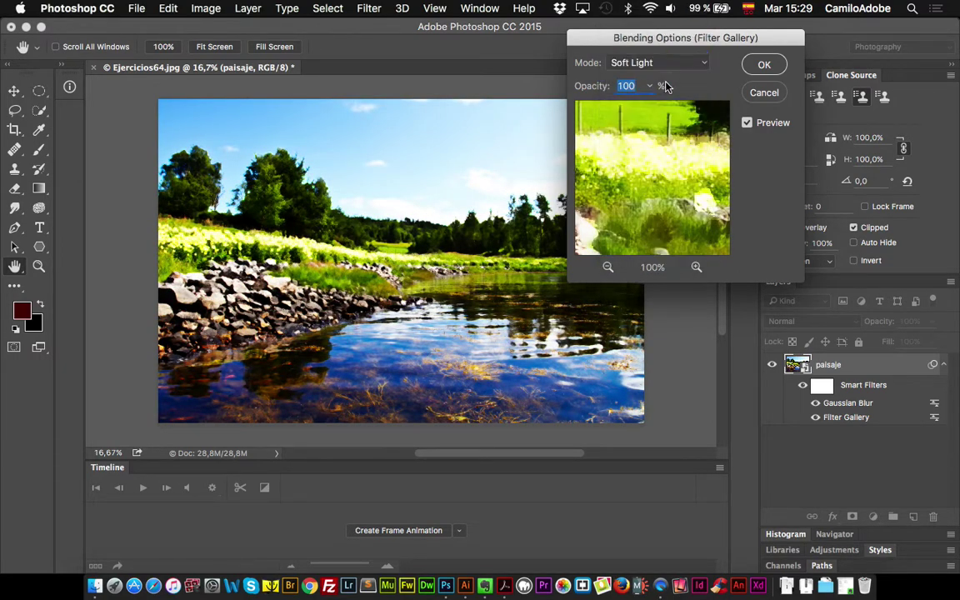
Step: Set the Filter Gallery filter's blending mode to Normal with 70% opacity and apply the blending options
{"action": "left_click", "coordinate": [664, 62]}
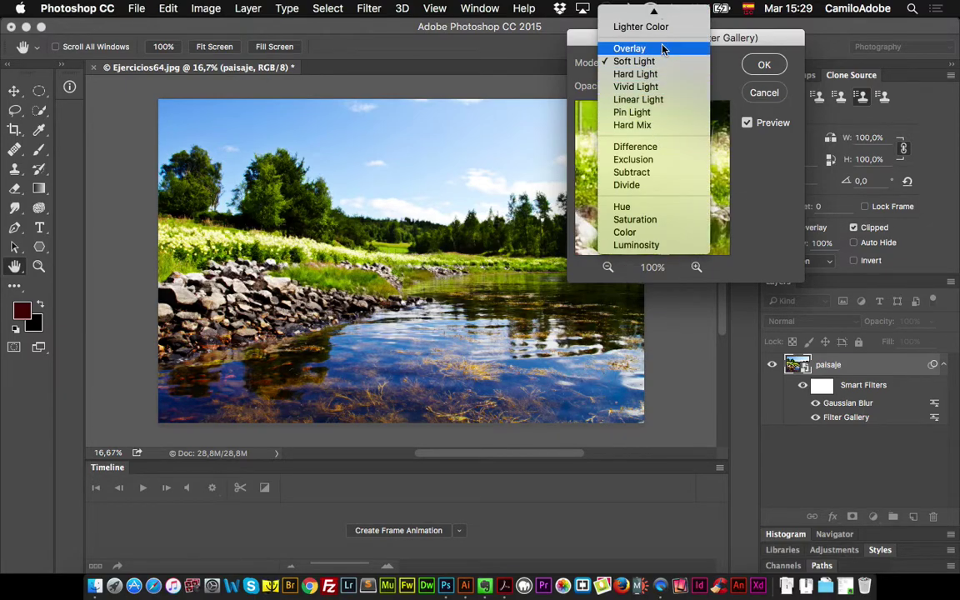
{"action": "scroll", "coordinate": [700, 73], "scroll_direction": "up", "scroll_amount": 5}
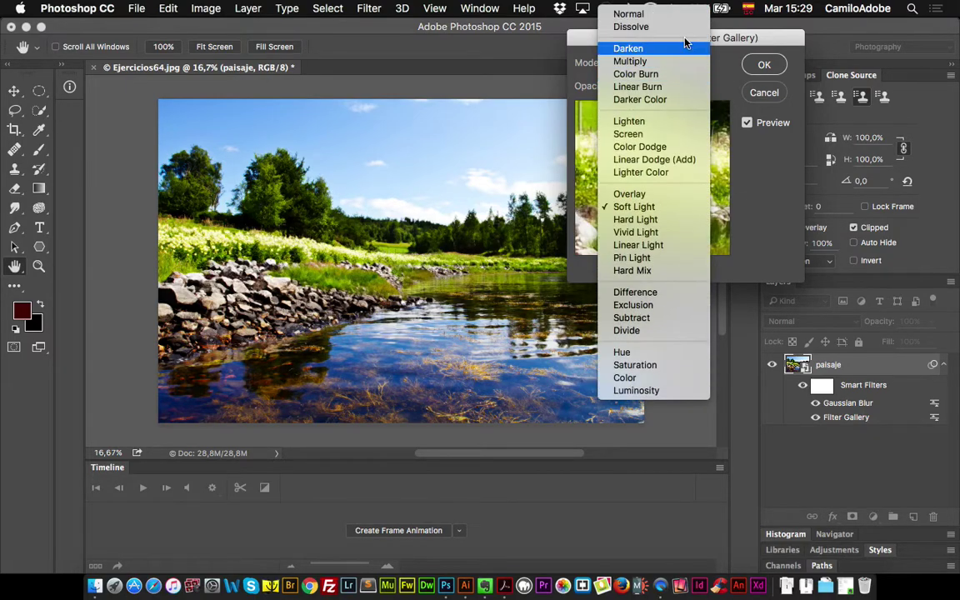
{"action": "left_click", "coordinate": [675, 14]}
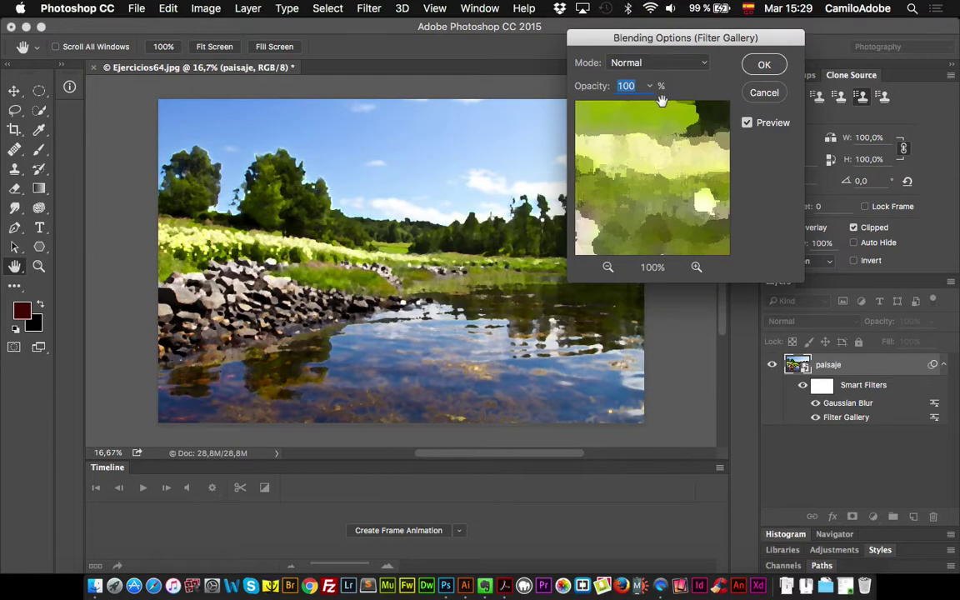
{"action": "left_click", "coordinate": [650, 87]}
{"action": "left_click_drag", "start_coordinate": [651, 105], "coordinate": [624, 105]}
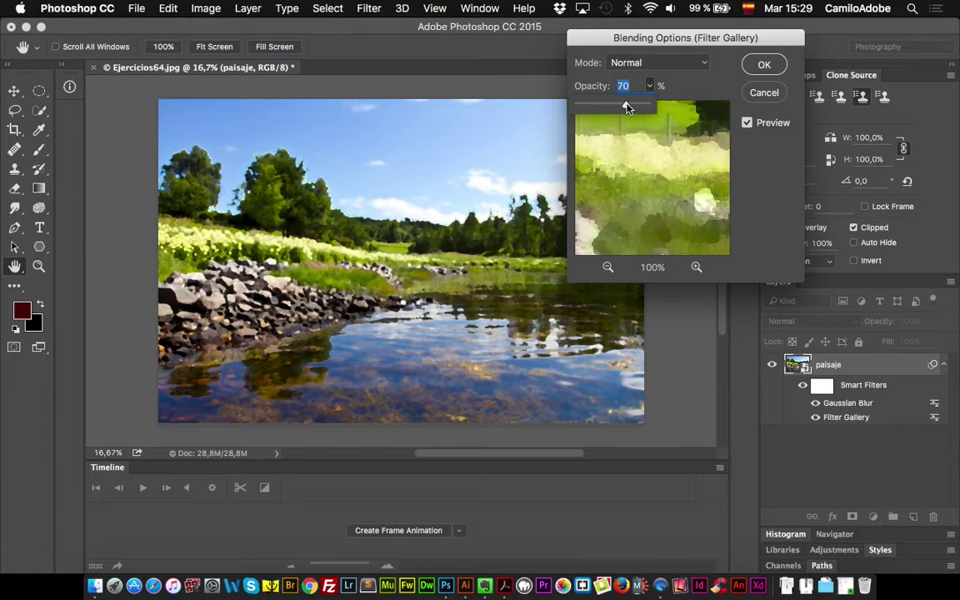
{"action": "left_click", "coordinate": [764, 67]}
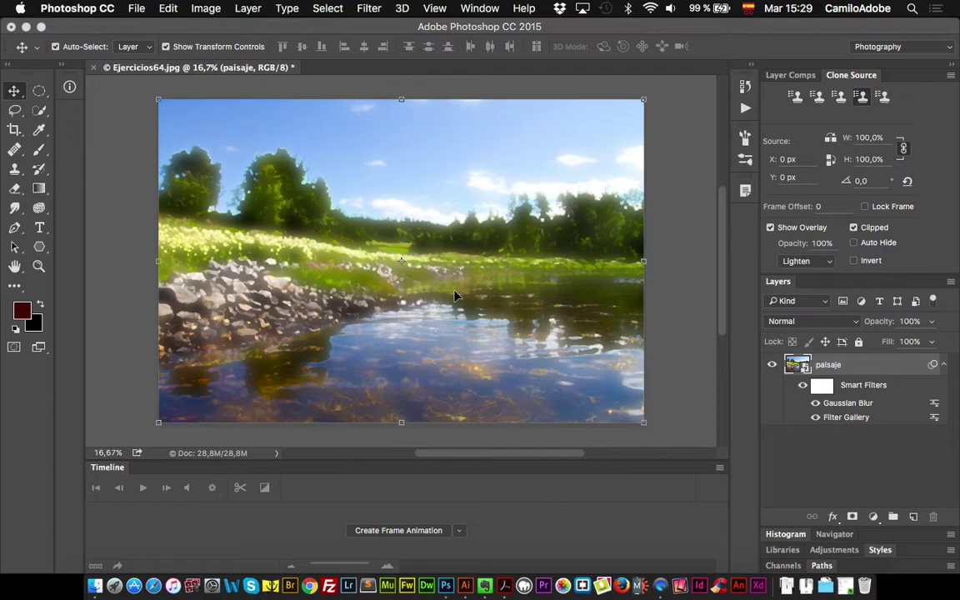
Step: Apply a second Filter Gallery smart filter to the paisaje layer, stacking Ink Outlines above Accented Edges above Fresco
{"action": "left_click", "coordinate": [369, 8]}
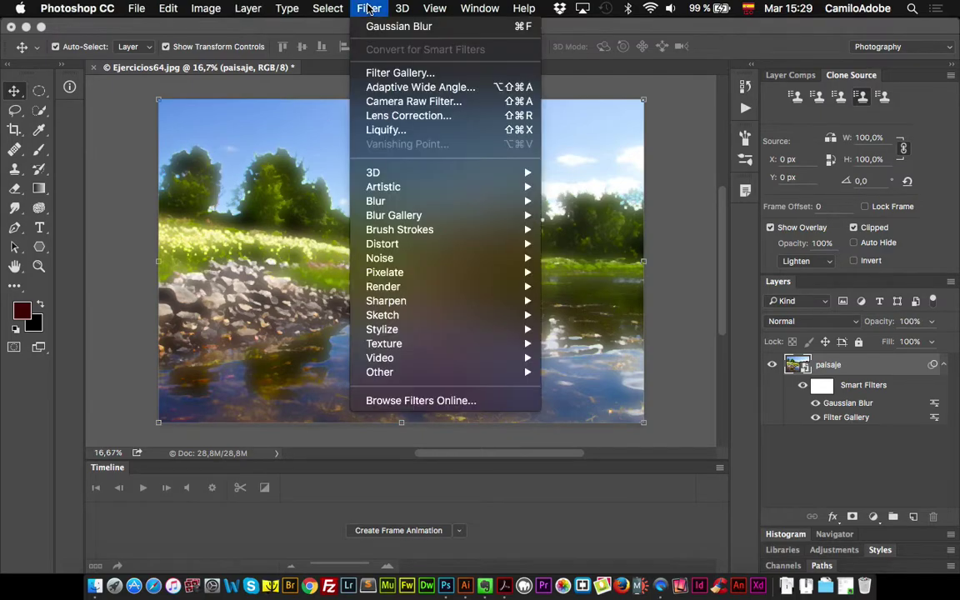
{"action": "left_click", "coordinate": [393, 73]}
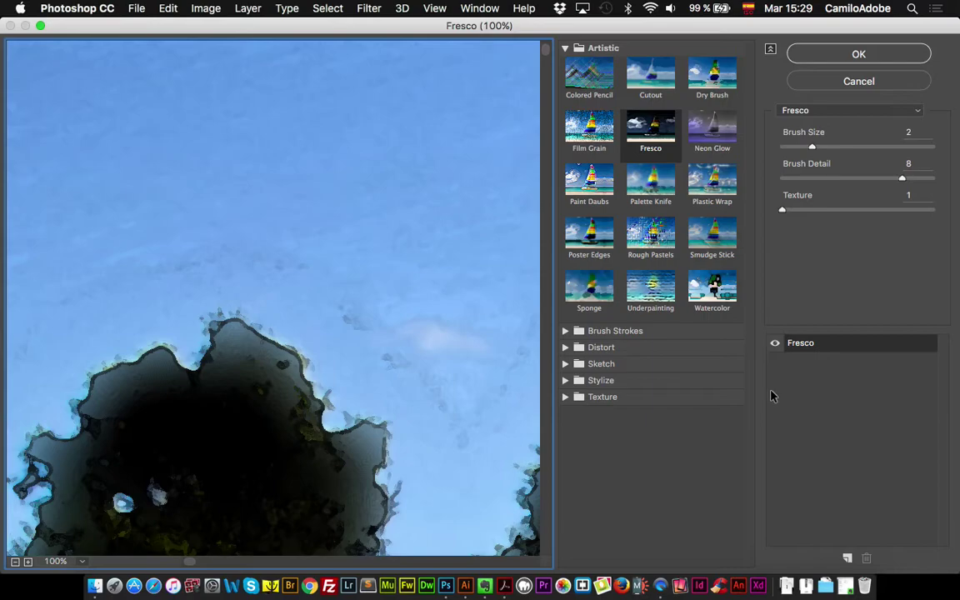
{"action": "left_click", "coordinate": [847, 559]}
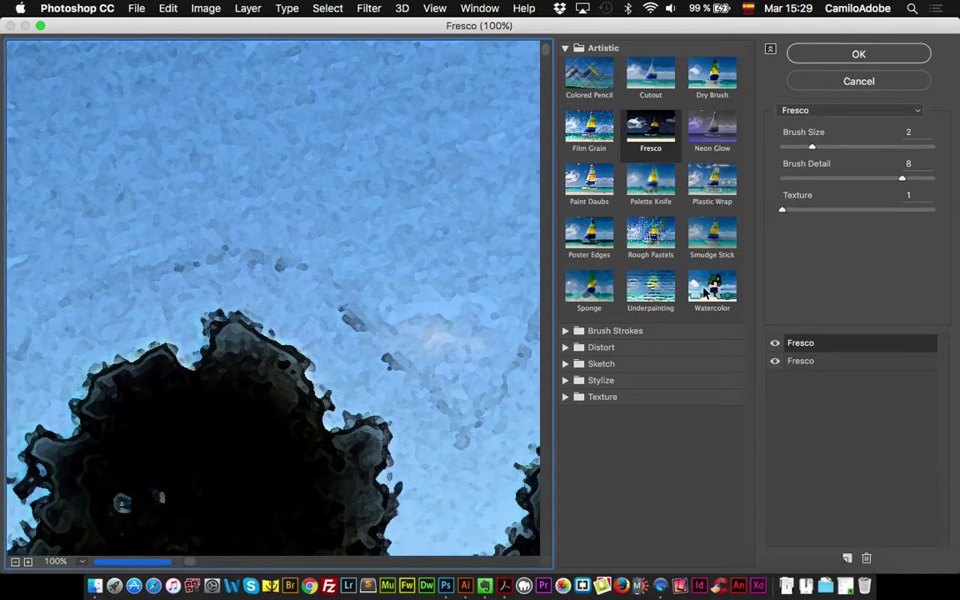
{"action": "left_click", "coordinate": [650, 287]}
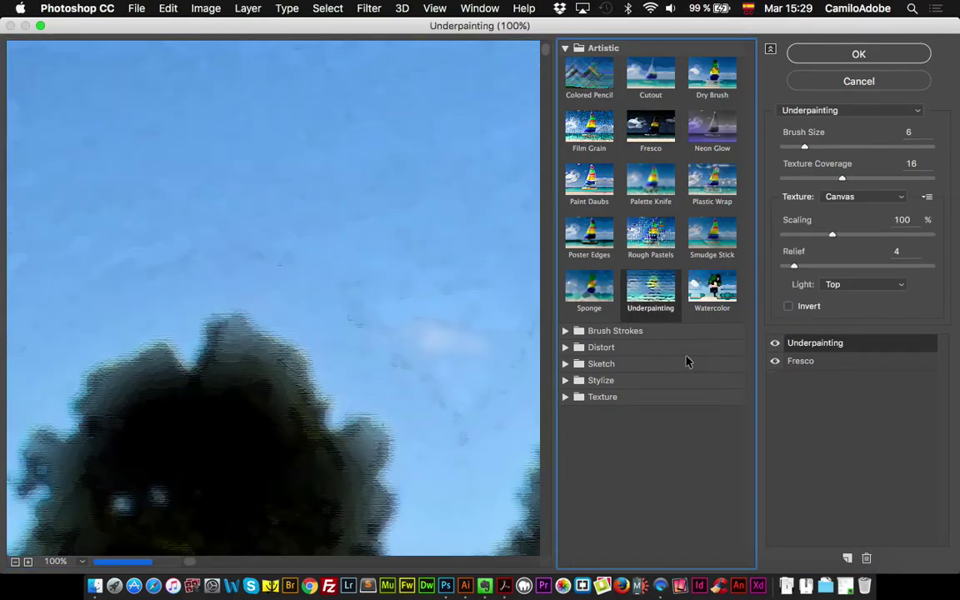
{"action": "left_click", "coordinate": [617, 331]}
{"action": "left_click", "coordinate": [592, 357]}
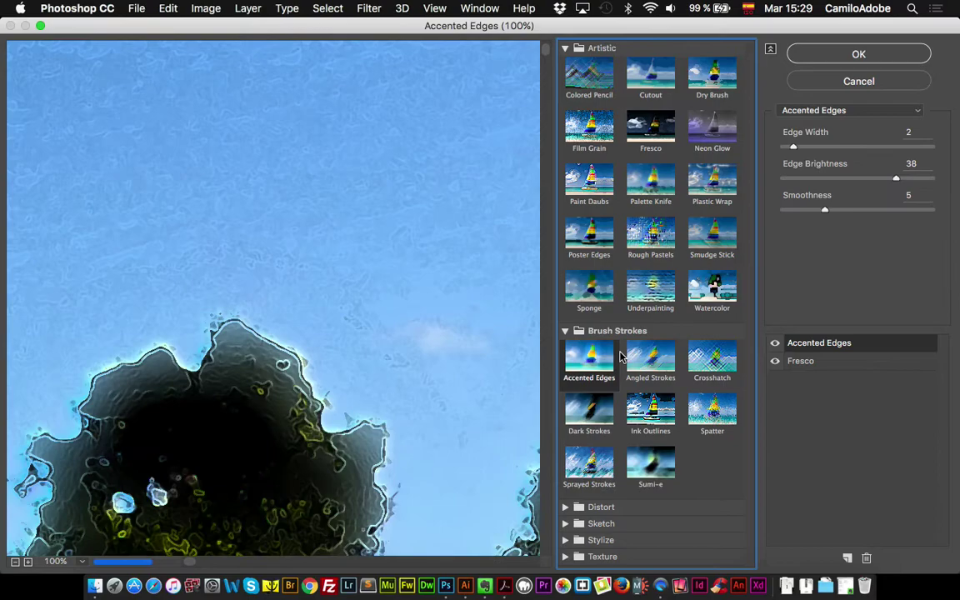
{"action": "left_click", "coordinate": [848, 558]}
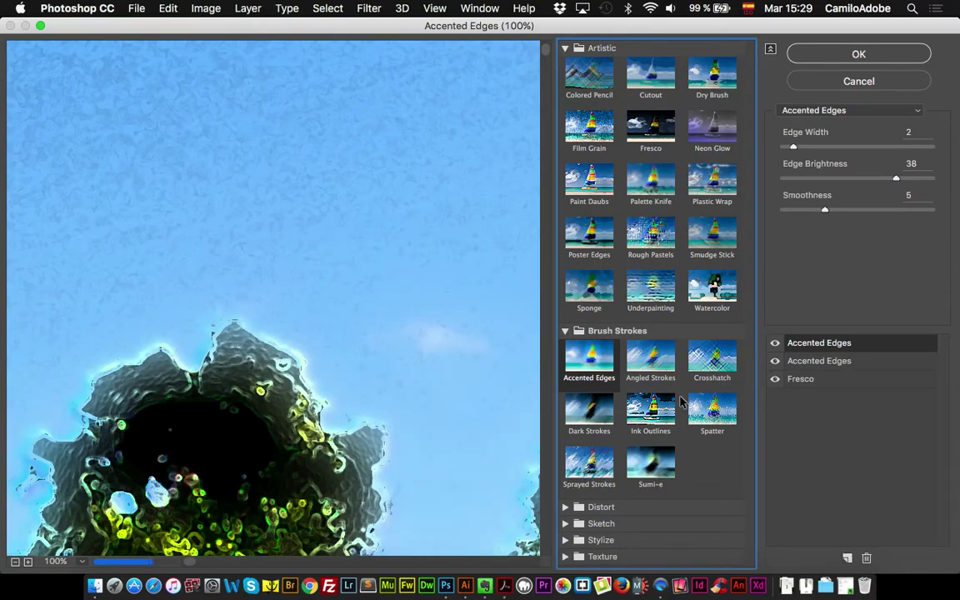
{"action": "left_click", "coordinate": [651, 408]}
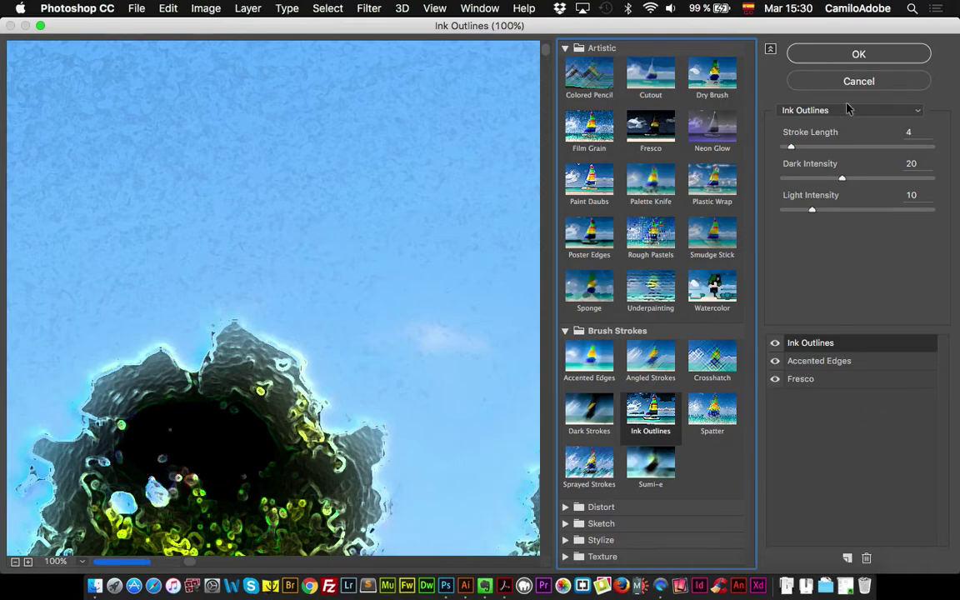
{"action": "left_click", "coordinate": [842, 54]}
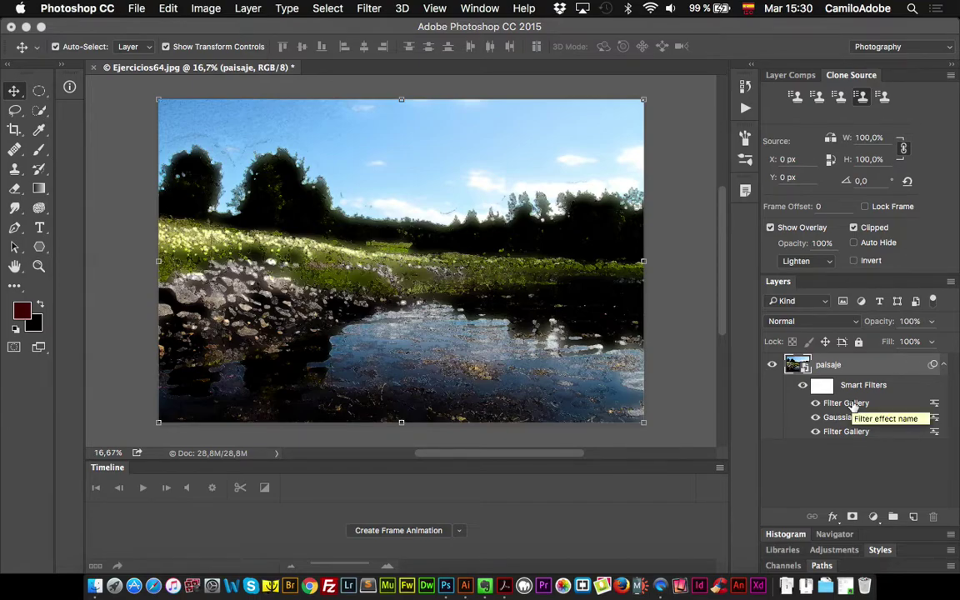
Step: Compare the image with the lowest Filter Gallery filter hidden and shown, and delete that filter from the smart filter stack
{"action": "left_click", "coordinate": [815, 432]}
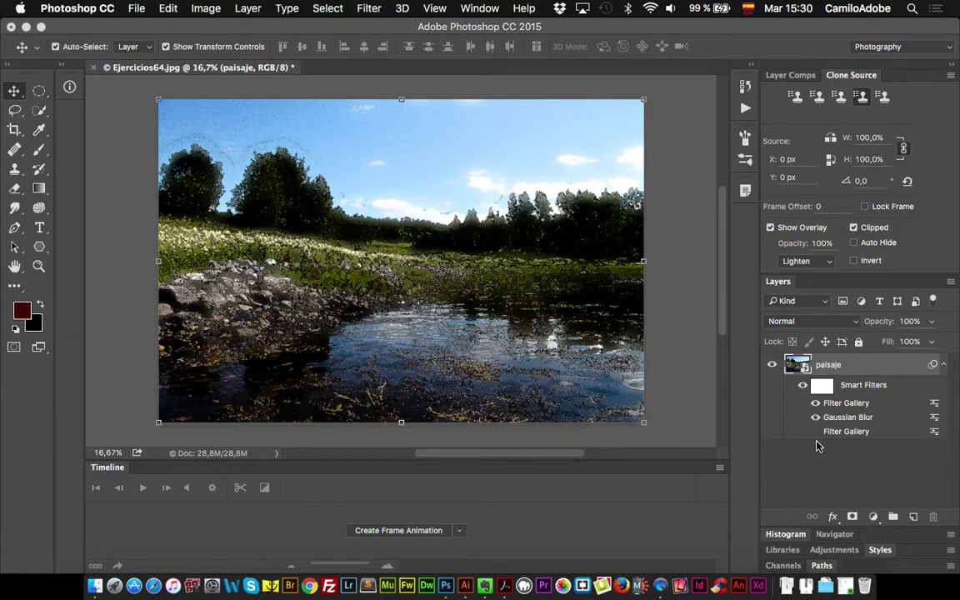
{"action": "left_click", "coordinate": [815, 431]}
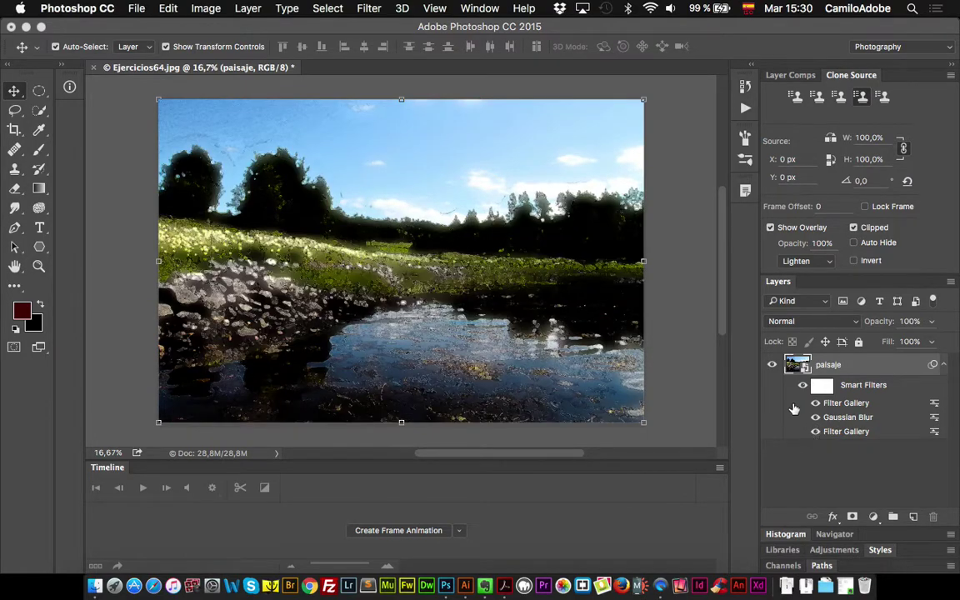
{"action": "left_click_drag", "start_coordinate": [856, 433], "coordinate": [930, 520]}
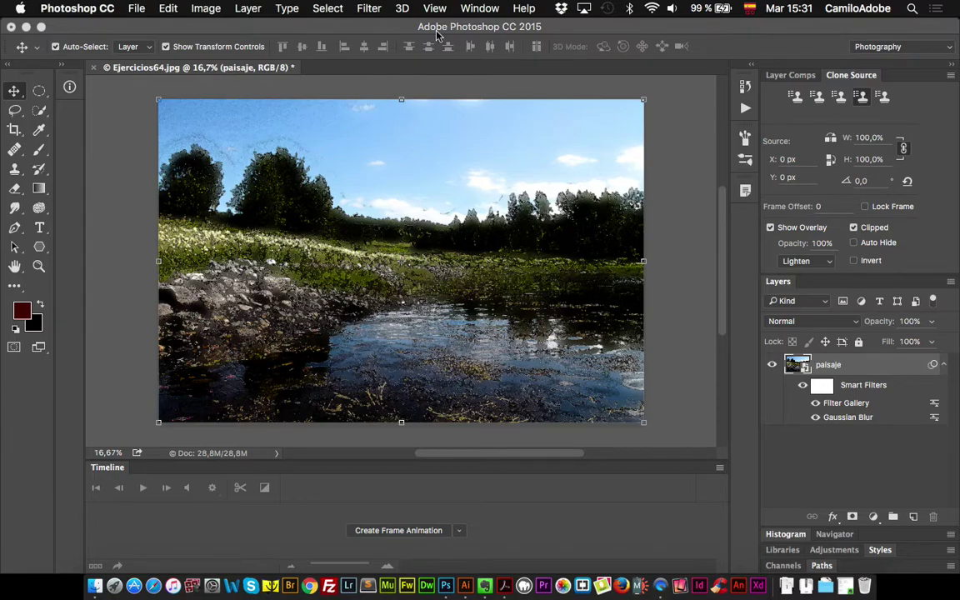
{"action": "left_click", "coordinate": [363, 9]}
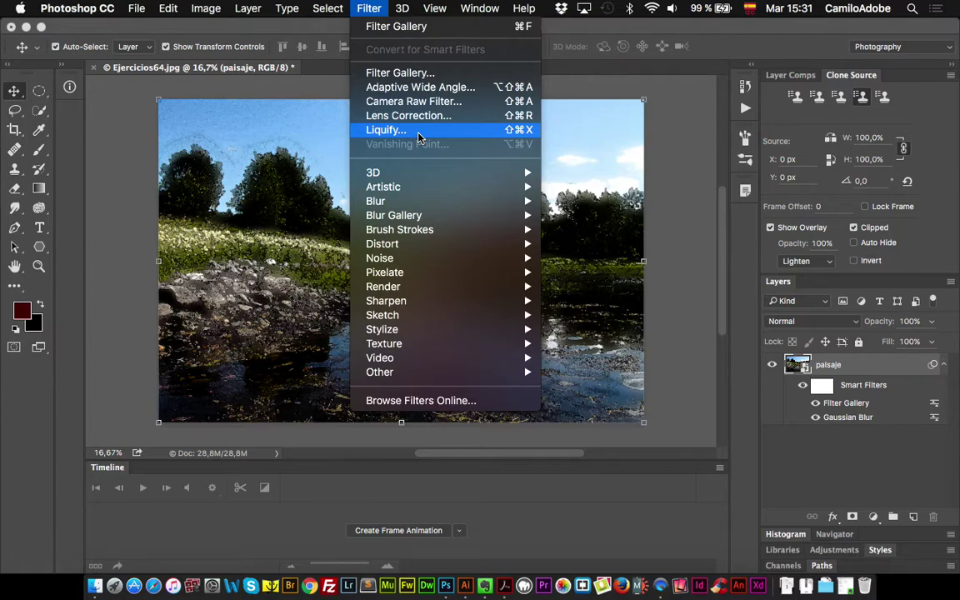
{"action": "left_click", "coordinate": [679, 297]}
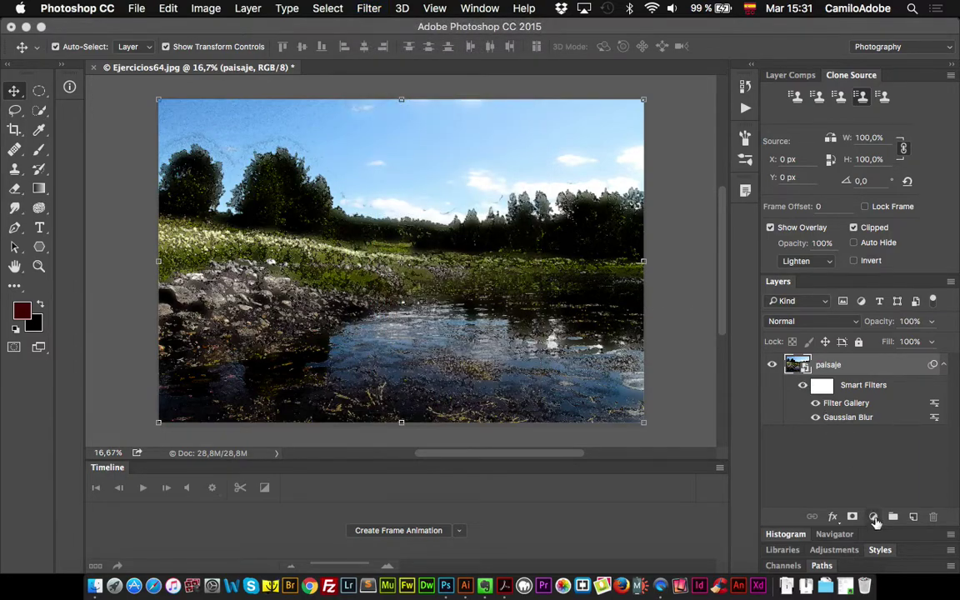
Step: Add a Curves adjustment layer above the paisaje layer and raise its Blue channel curve at about input 59, output 138
{"action": "left_click", "coordinate": [872, 517]}
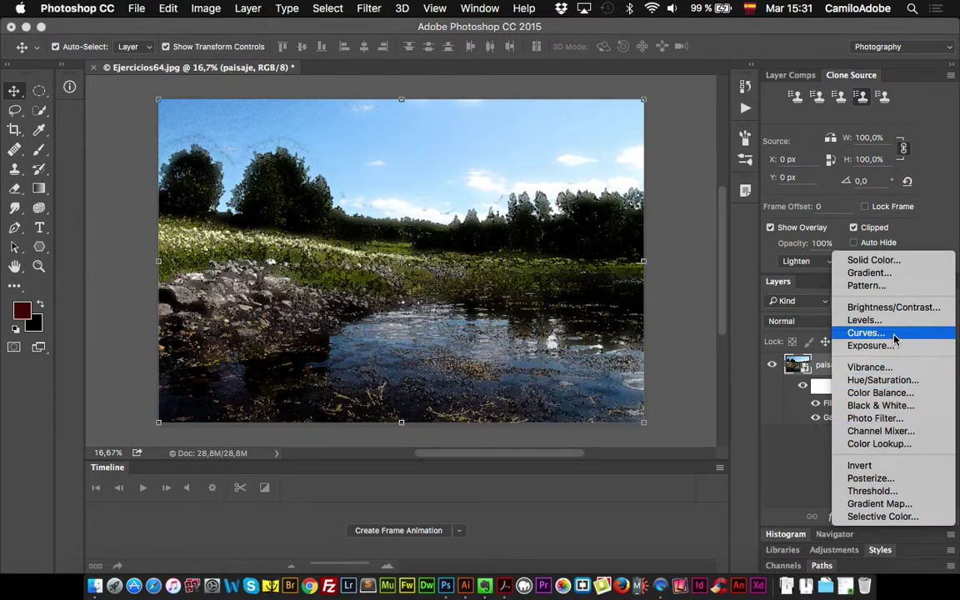
{"action": "key", "text": "Escape"}
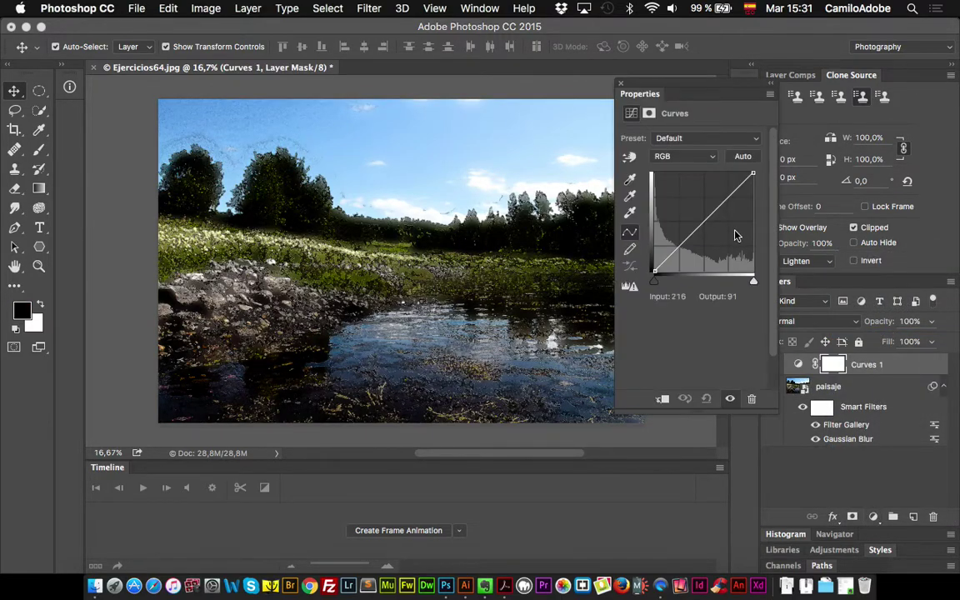
{"action": "left_click", "coordinate": [692, 162]}
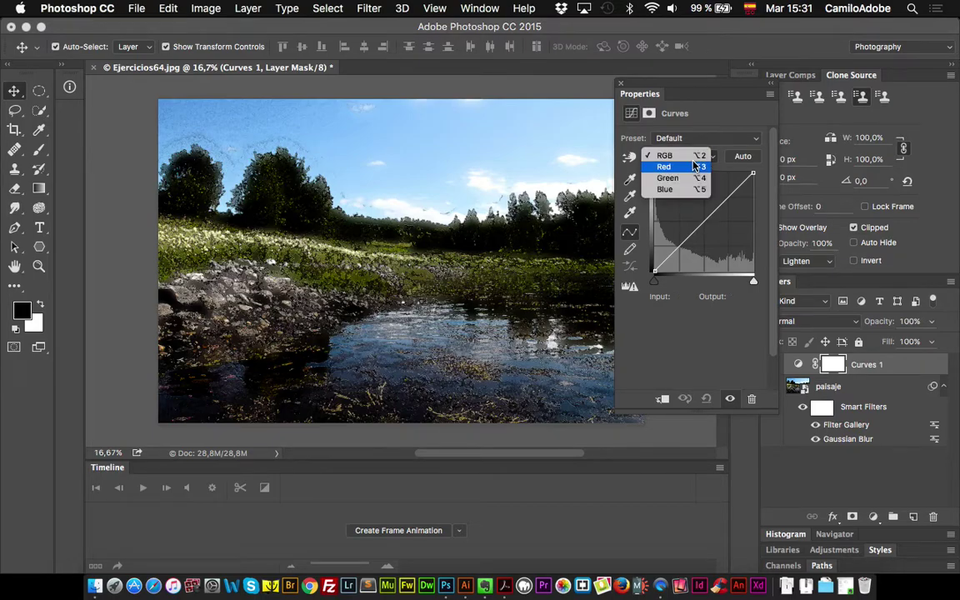
{"action": "left_click", "coordinate": [687, 190]}
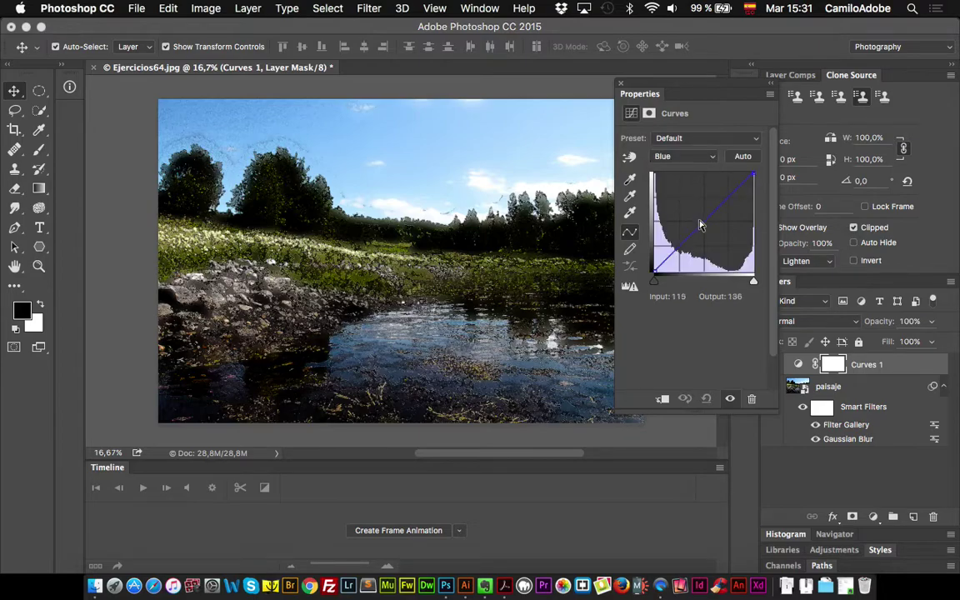
{"action": "left_click_drag", "start_coordinate": [698, 222], "coordinate": [676, 220]}
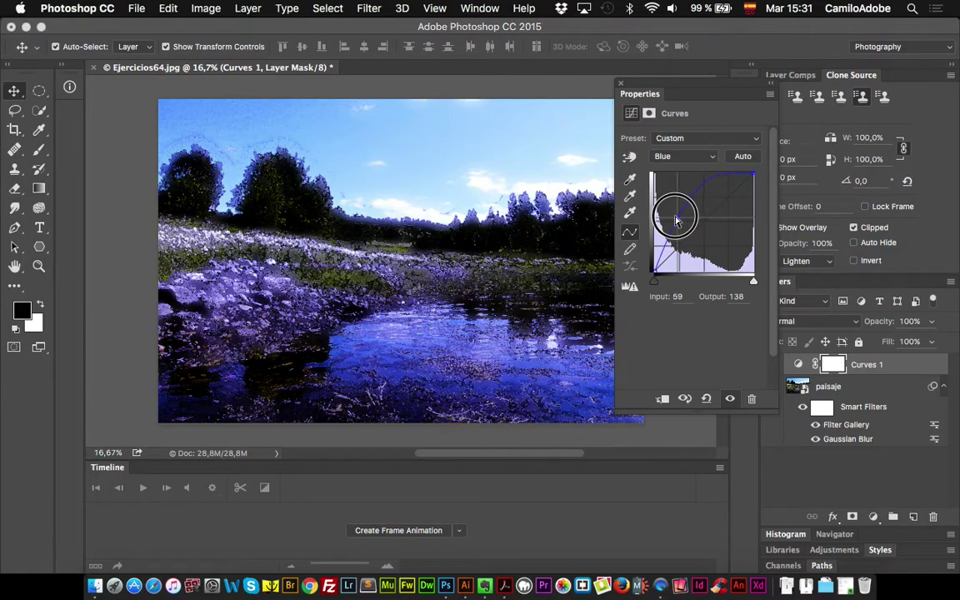
Step: Lower the Curves adjustment's RGB curve to about input 157, output 99, and close its properties
{"action": "left_click", "coordinate": [682, 156]}
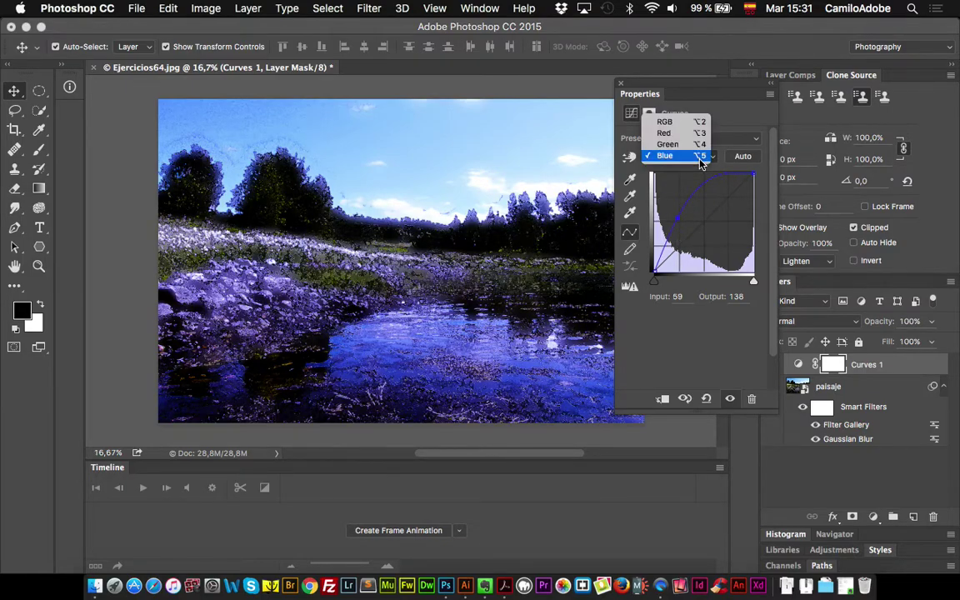
{"action": "left_click", "coordinate": [688, 123]}
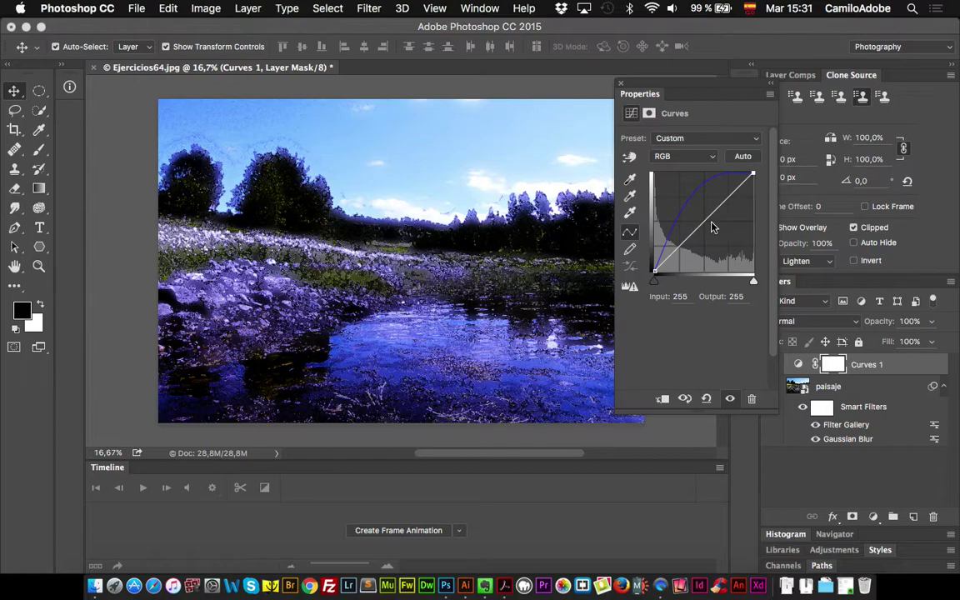
{"action": "left_click_drag", "start_coordinate": [706, 225], "coordinate": [714, 234]}
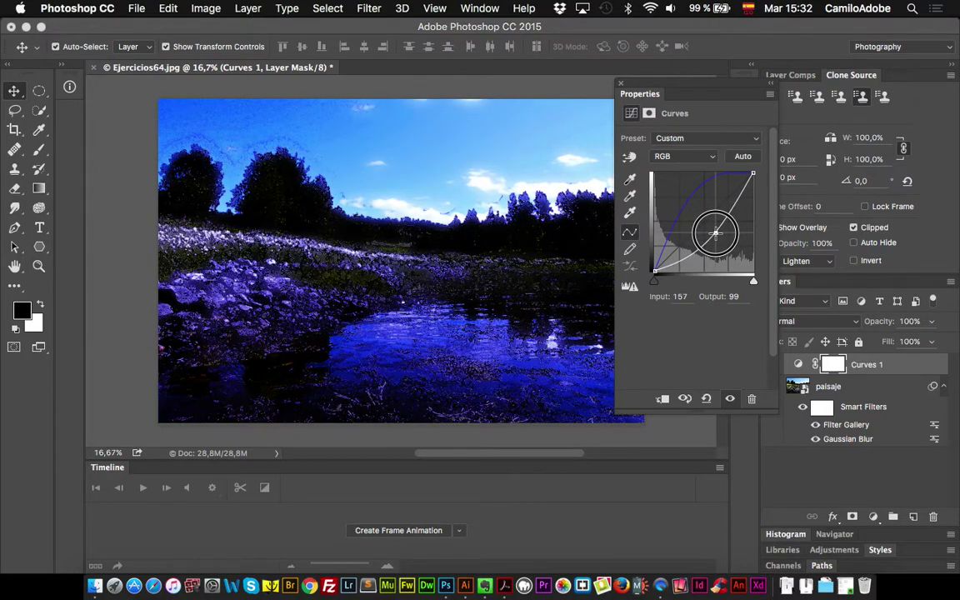
{"action": "left_click", "coordinate": [621, 84]}
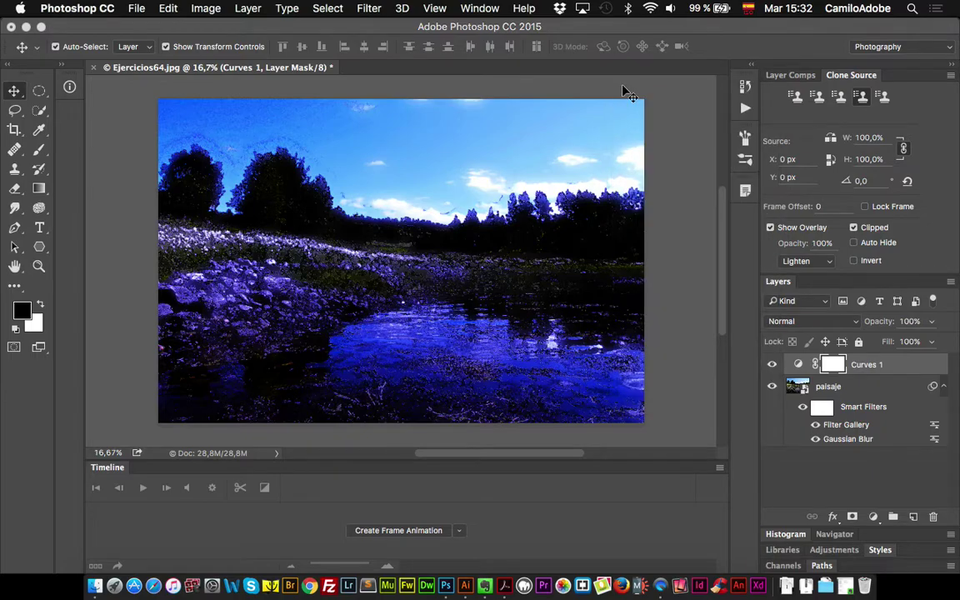
Step: Open the snowy landscape photo 1425988_46316790.jpg from the Varias folder inside FOTOS_ejercicios, imagenes
{"action": "left_click", "coordinate": [829, 388]}
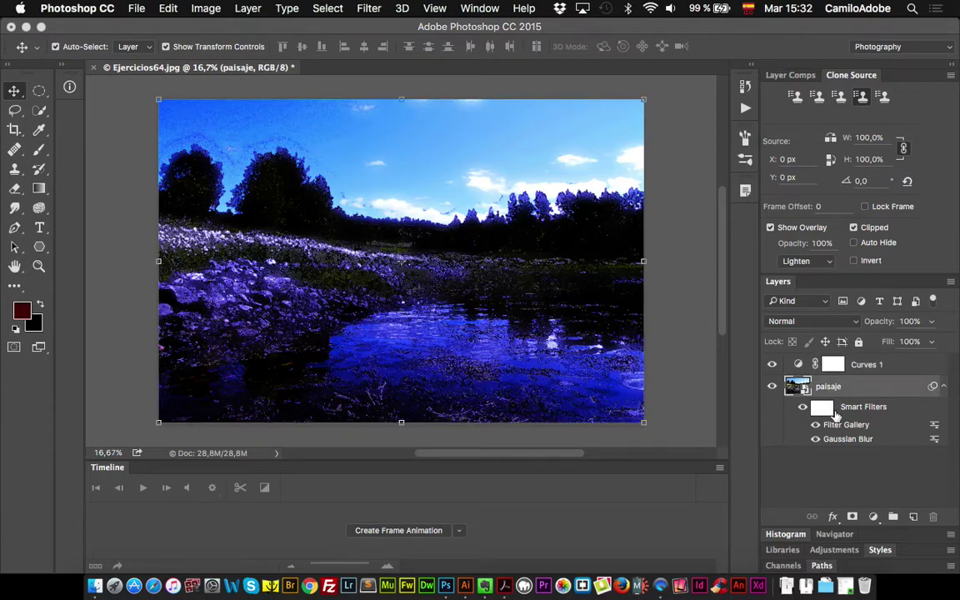
{"action": "left_click", "coordinate": [823, 410]}
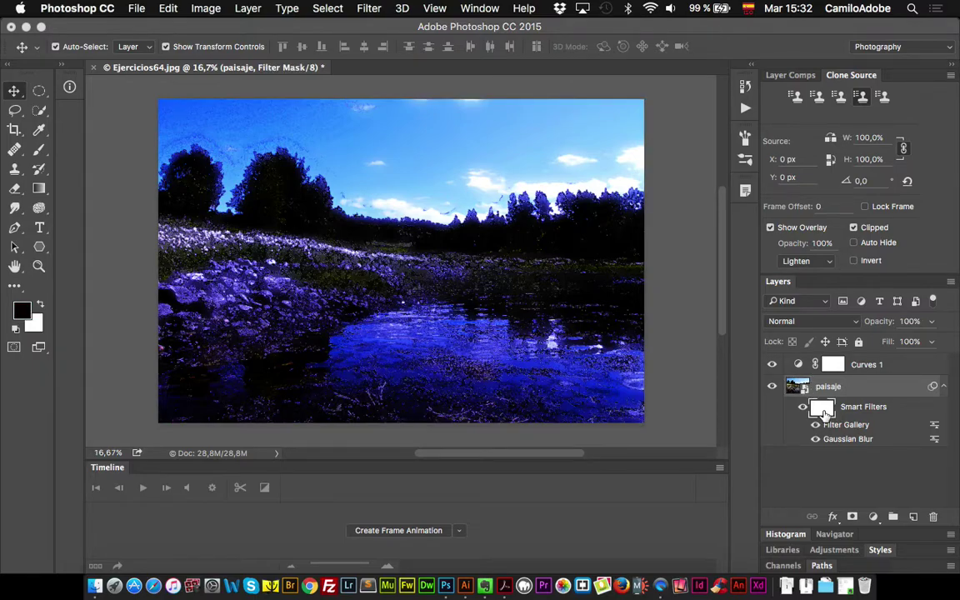
{"action": "left_click", "coordinate": [133, 10]}
{"action": "left_click", "coordinate": [150, 40]}
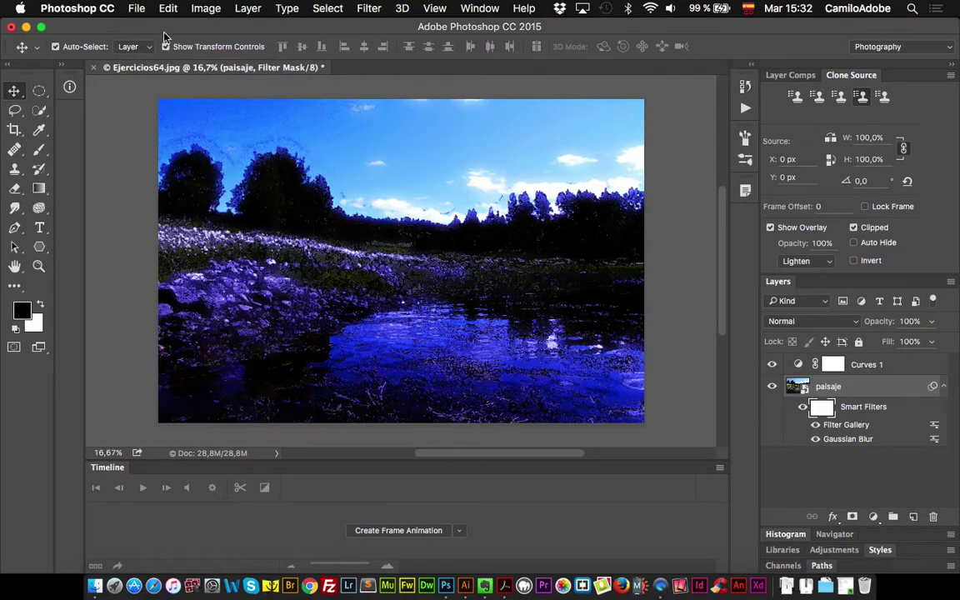
{"action": "left_click", "coordinate": [493, 77]}
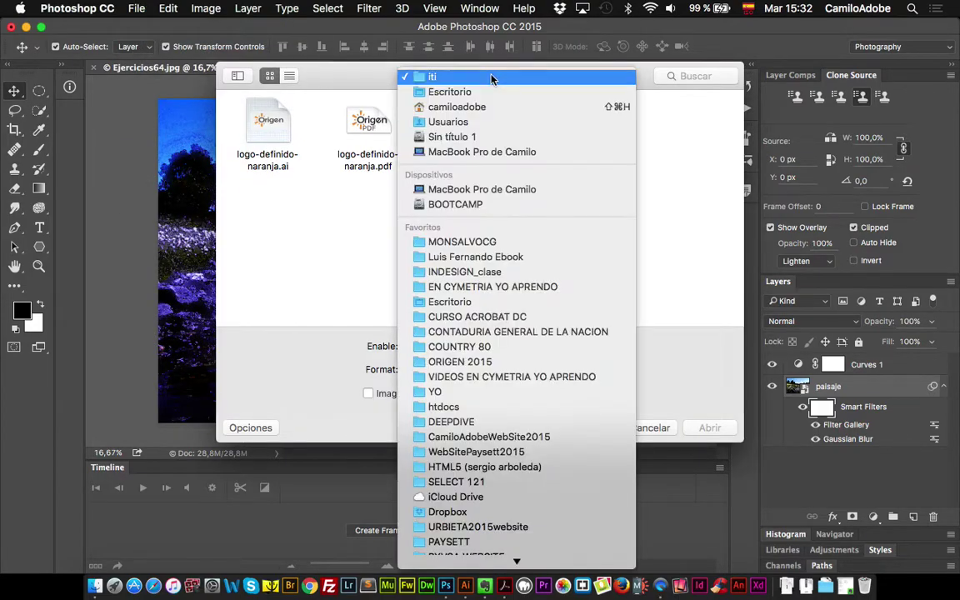
{"action": "scroll", "coordinate": [546, 481], "scroll_direction": "down", "scroll_amount": 15}
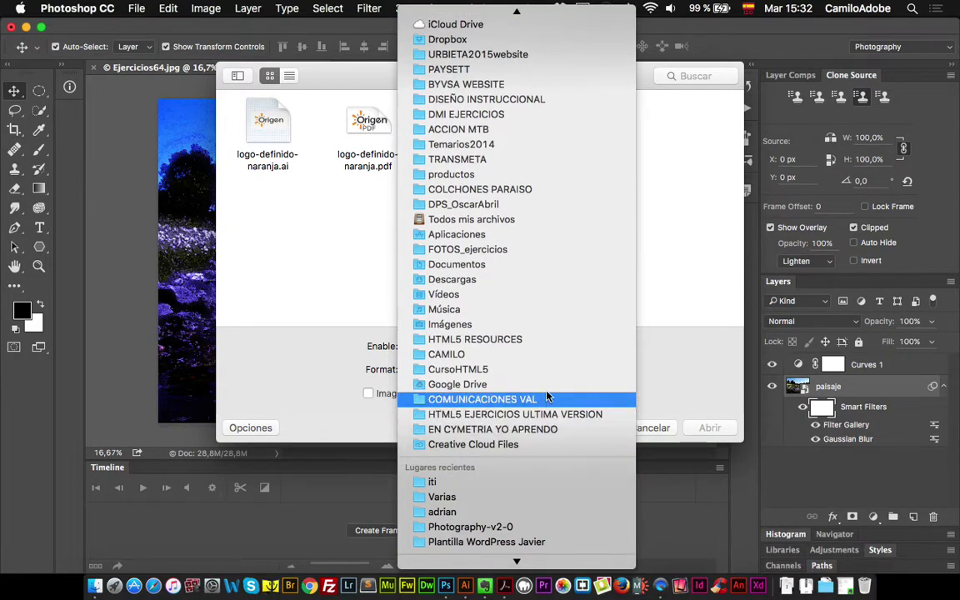
{"action": "left_click", "coordinate": [534, 250]}
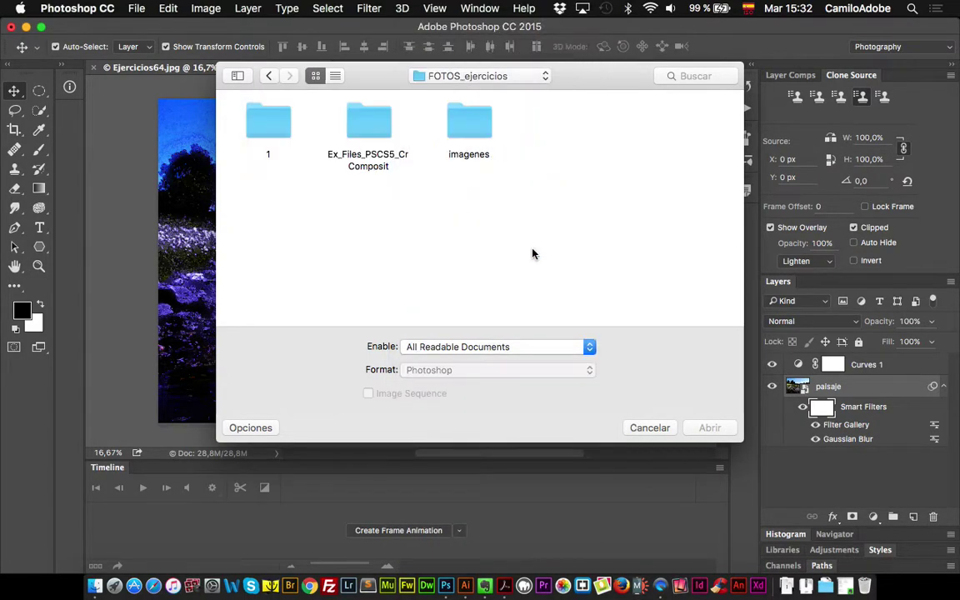
{"action": "double_click", "coordinate": [471, 133]}
{"action": "double_click", "coordinate": [467, 121]}
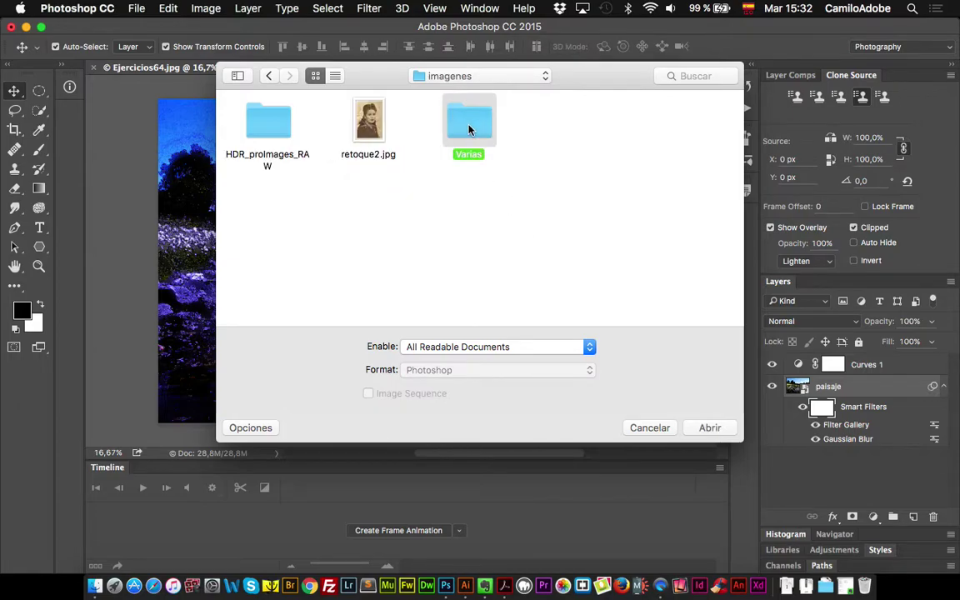
{"action": "scroll", "coordinate": [483, 212], "scroll_direction": "down", "scroll_amount": 5}
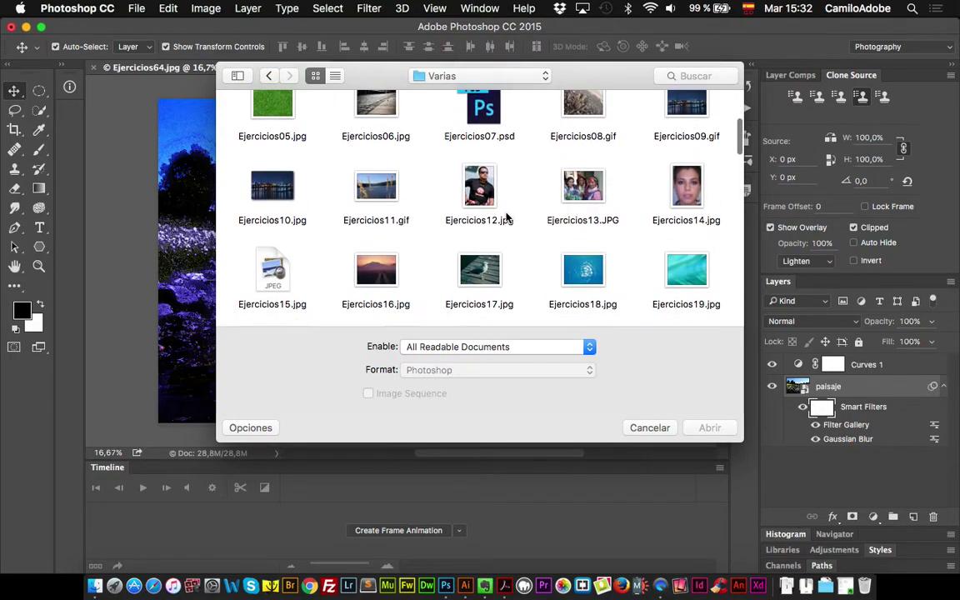
{"action": "scroll", "coordinate": [506, 217], "scroll_direction": "up", "scroll_amount": 6}
{"action": "double_click", "coordinate": [467, 117]}
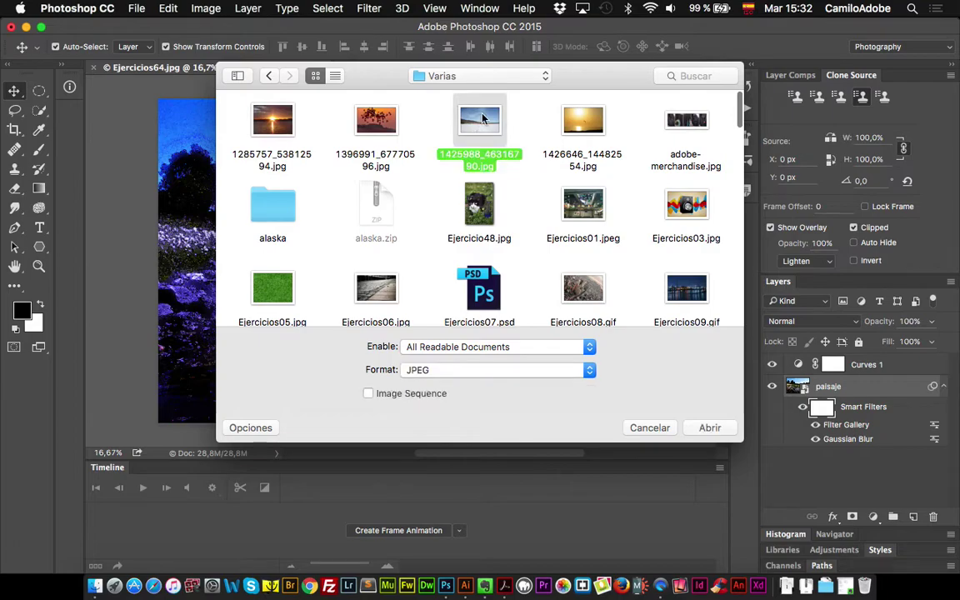
{"action": "left_click", "coordinate": [632, 336]}
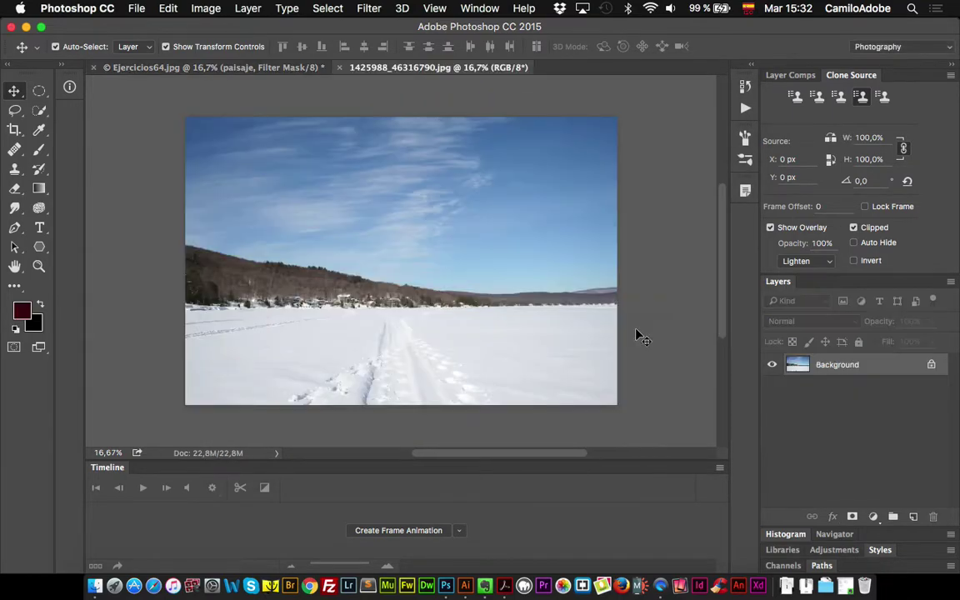
Step: Copy the snow photo into Ejercicios64.jpg, converting to preserve color appearance, and place its layer below paisaje
{"action": "left_click_drag", "start_coordinate": [414, 168], "coordinate": [323, 171]}
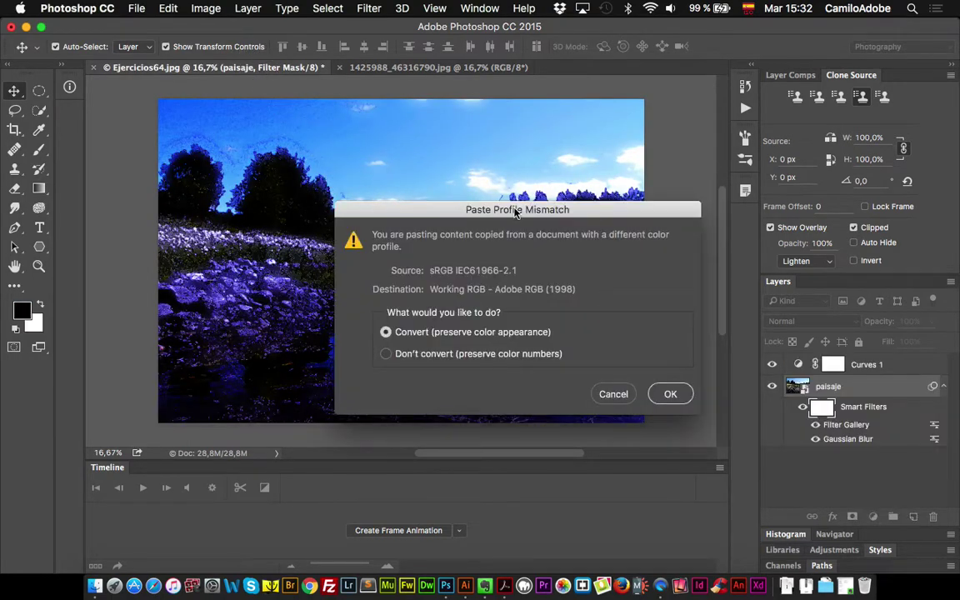
{"action": "left_click", "coordinate": [671, 394]}
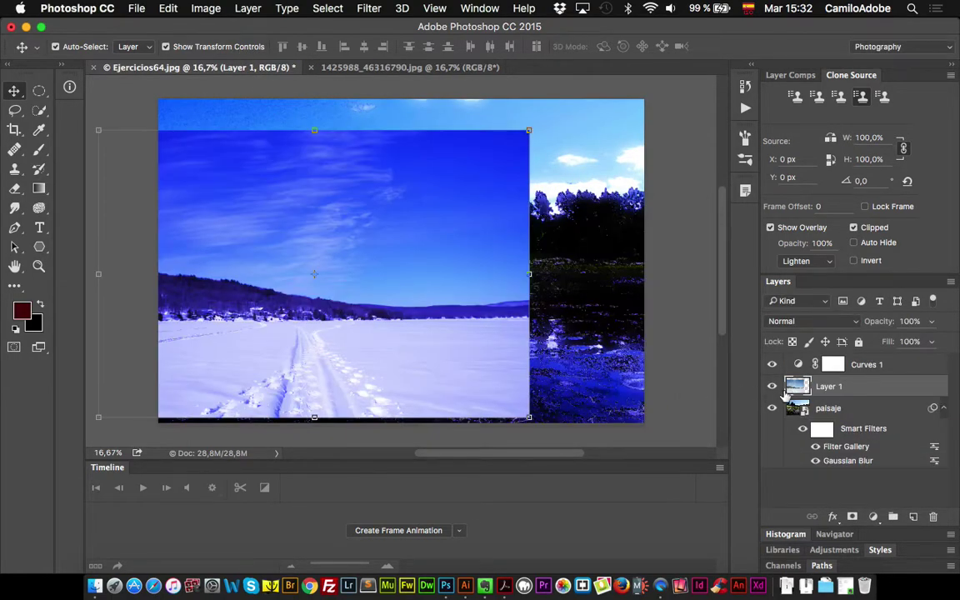
{"action": "left_click_drag", "start_coordinate": [797, 386], "coordinate": [799, 457]}
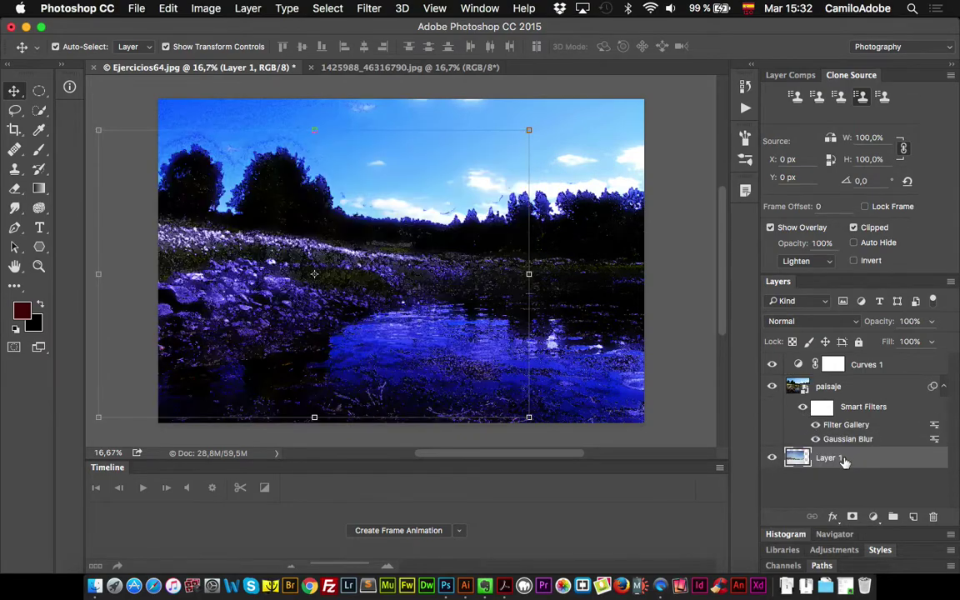
Step: Rename the snow photo's layer as fondo
{"action": "double_click", "coordinate": [827, 457]}
{"action": "type", "text": "fondo"}
{"action": "key", "text": "Return"}
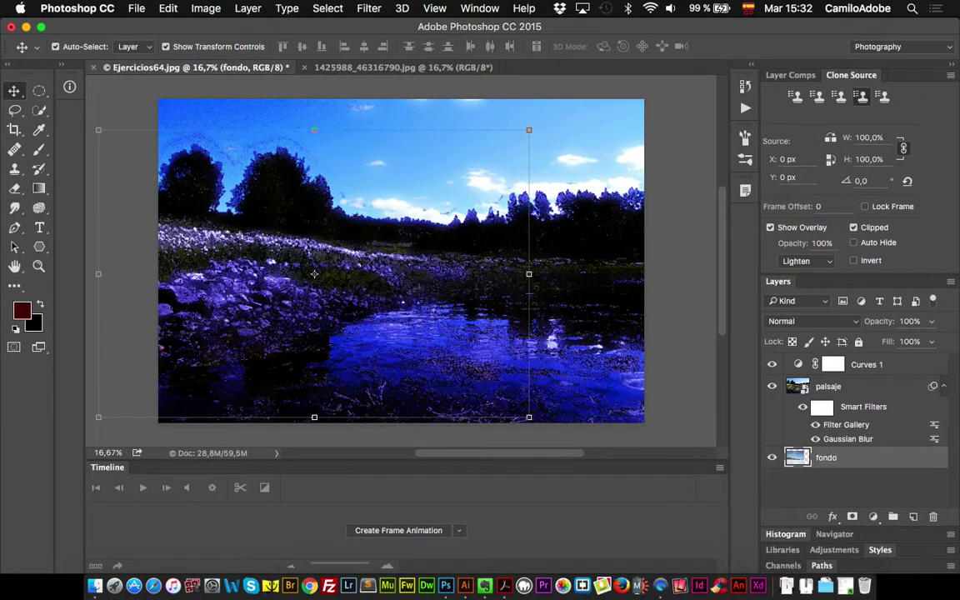
Step: Isolate the fondo layer, move and scale it to about 113.5% to fill the canvas, and show paisaje and Curves 1 again
{"action": "left_click", "coordinate": [772, 460], "text": "alt"}
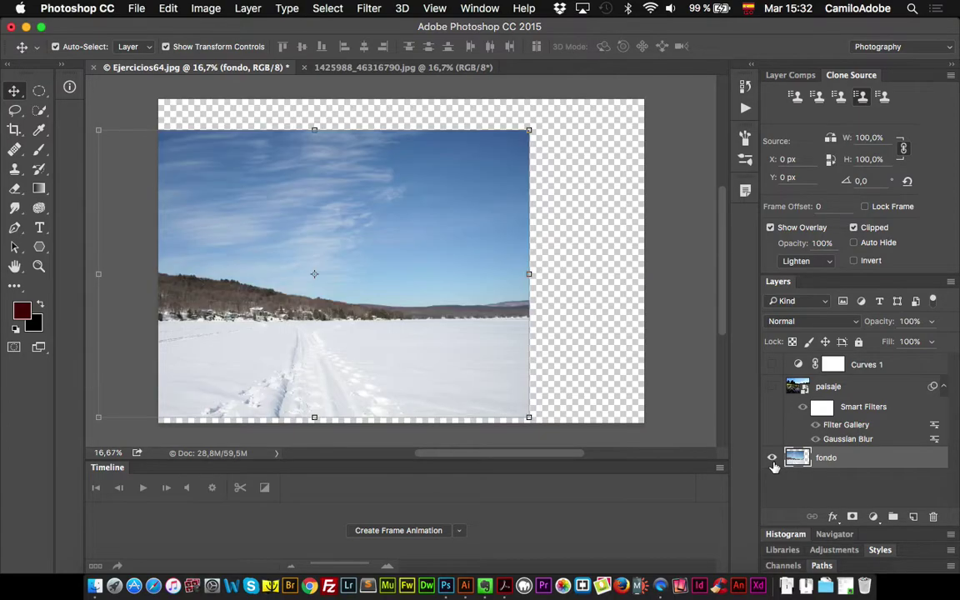
{"action": "left_click_drag", "start_coordinate": [415, 284], "coordinate": [470, 253]}
{"action": "left_click_drag", "start_coordinate": [588, 384], "coordinate": [640, 431]}
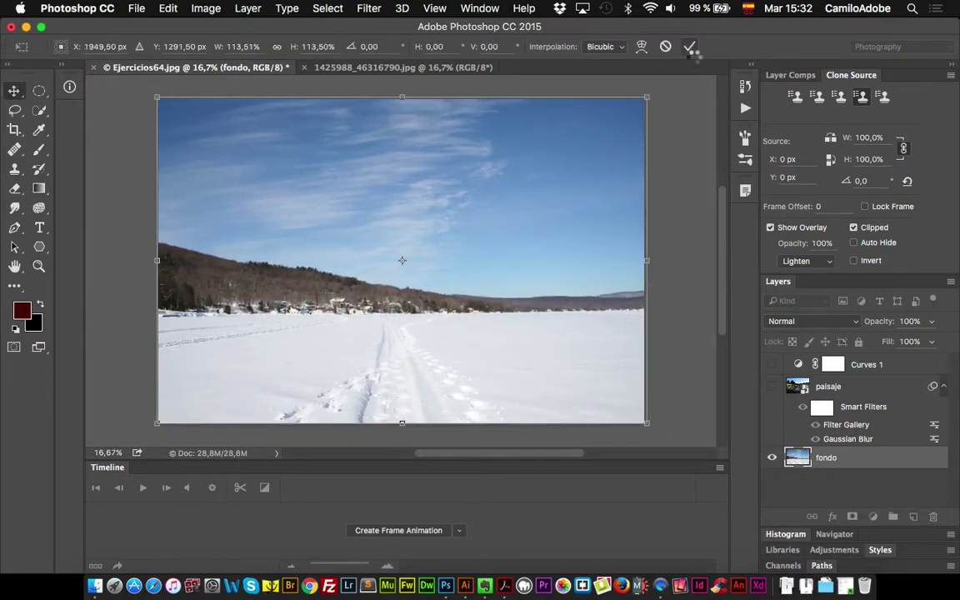
{"action": "left_click", "coordinate": [689, 47]}
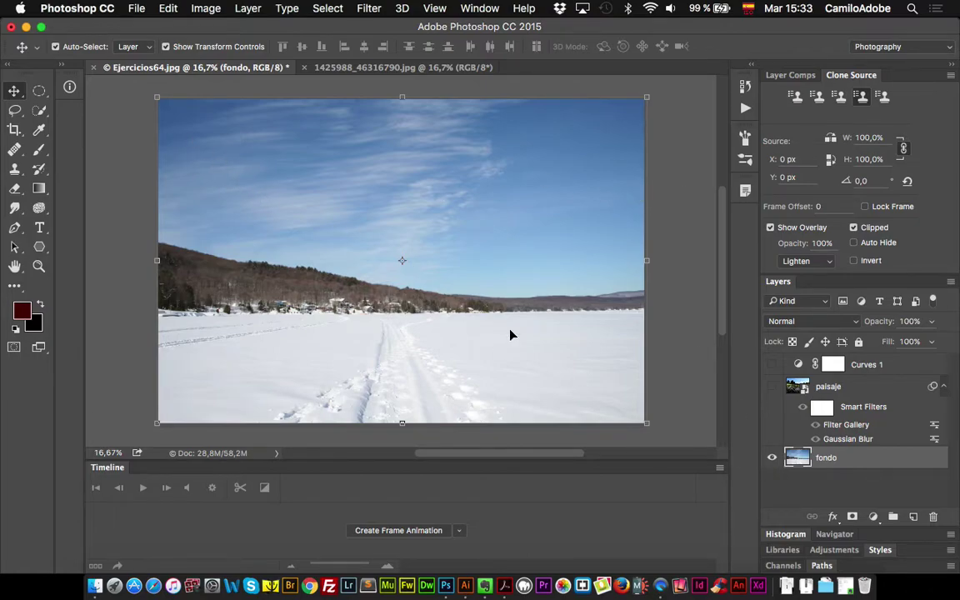
{"action": "left_click", "coordinate": [771, 386]}
{"action": "left_click", "coordinate": [772, 364]}
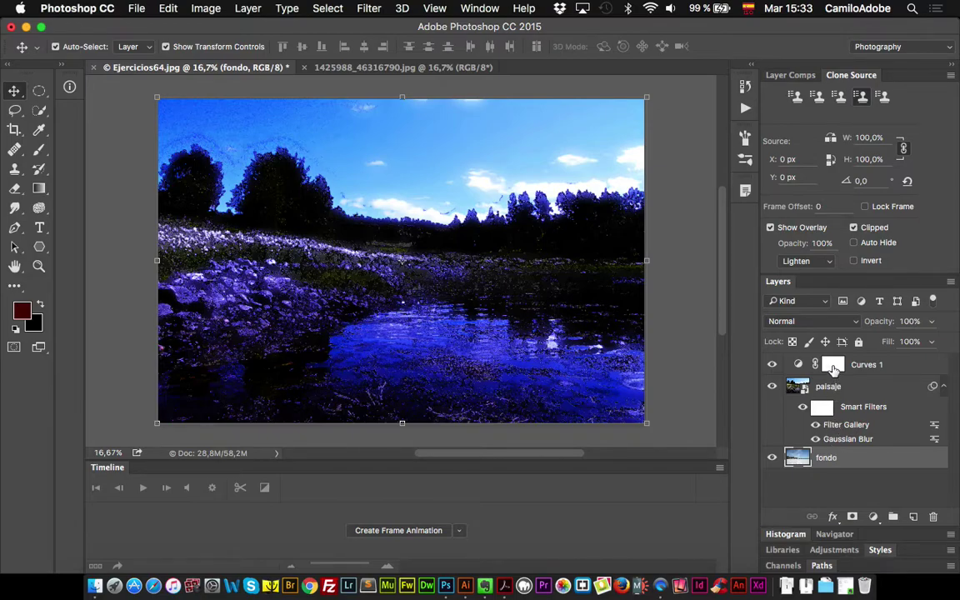
Step: Compare the Curves 1 layer mask with the paisaje filter mask, and add a layer mask to the paisaje layer
{"action": "left_click", "coordinate": [833, 366]}
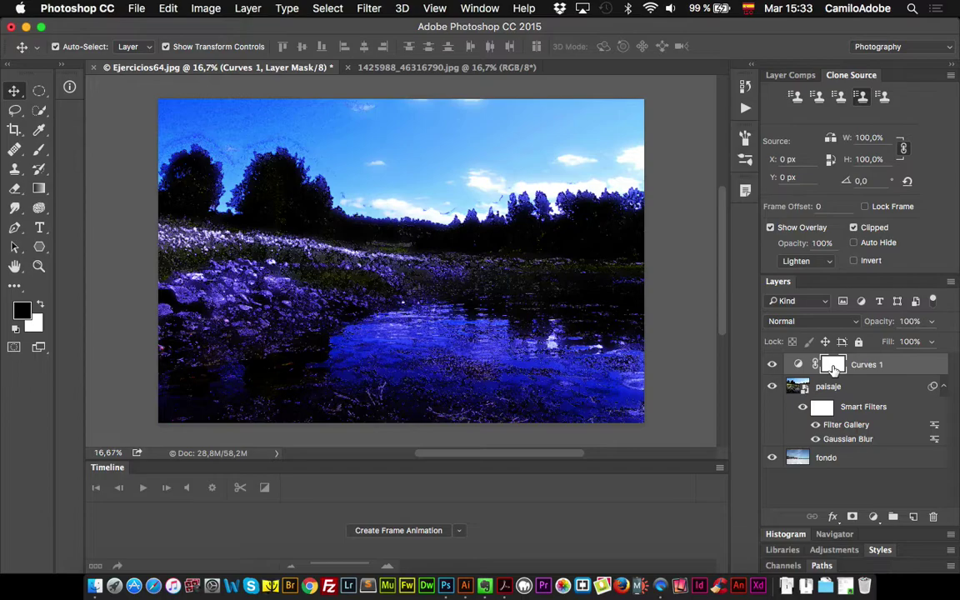
{"action": "left_click", "coordinate": [801, 388]}
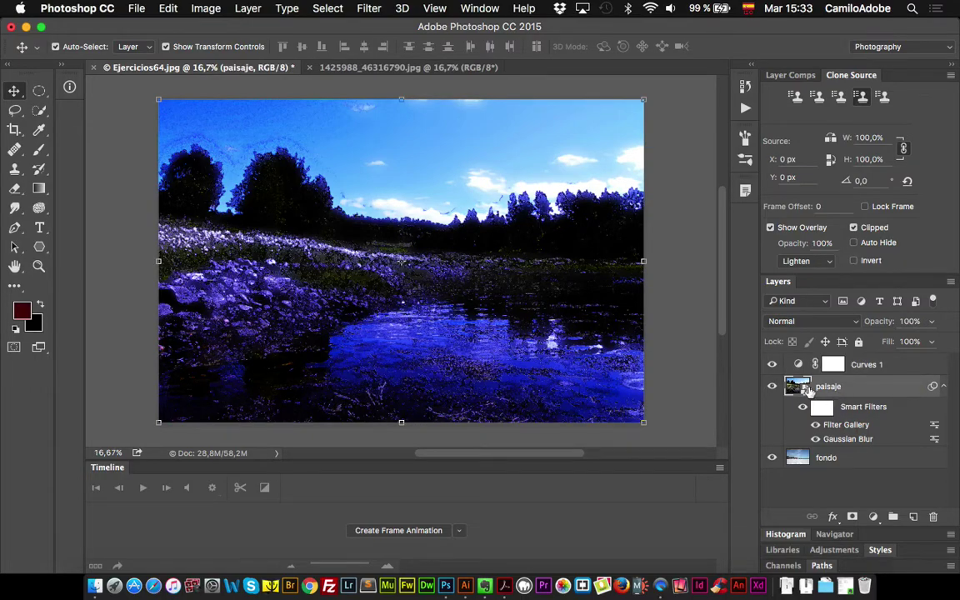
{"action": "left_click", "coordinate": [819, 410]}
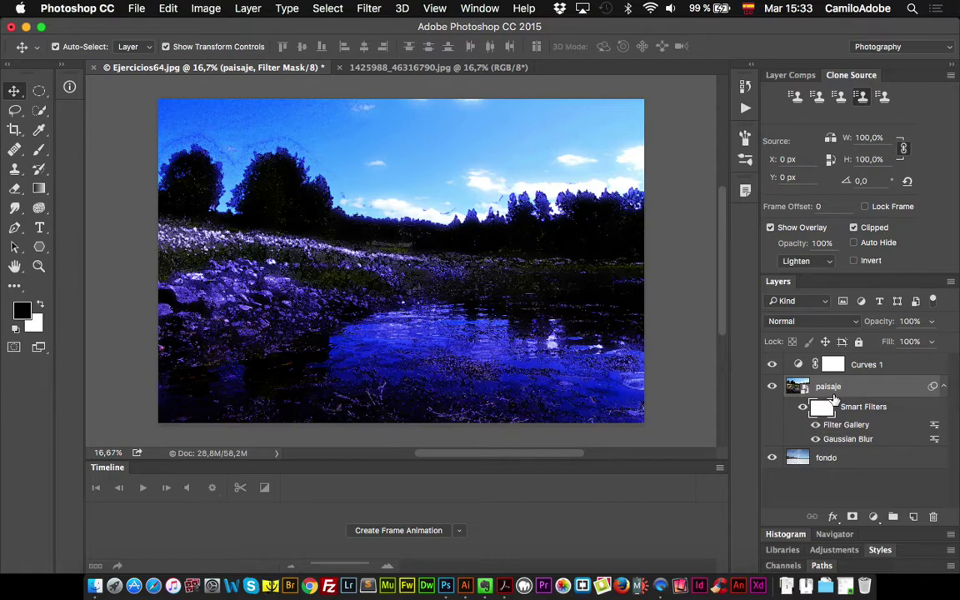
{"action": "left_click", "coordinate": [847, 393]}
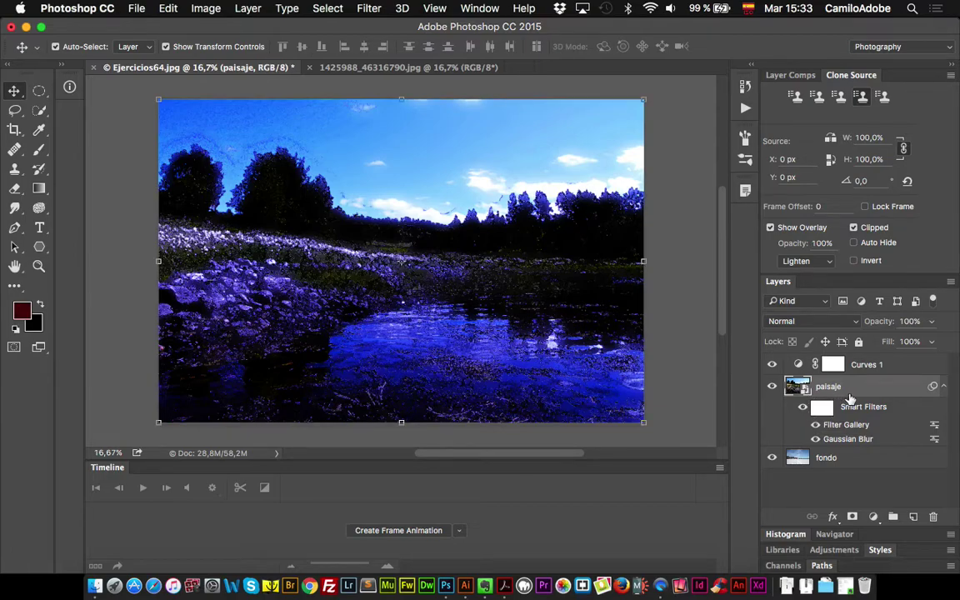
{"action": "left_click", "coordinate": [836, 368]}
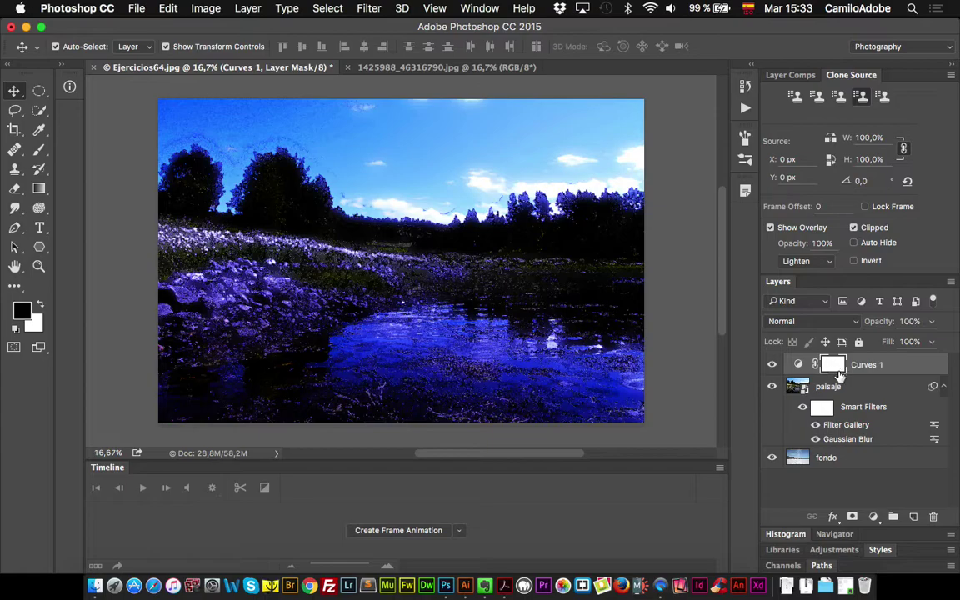
{"action": "left_click", "coordinate": [823, 410]}
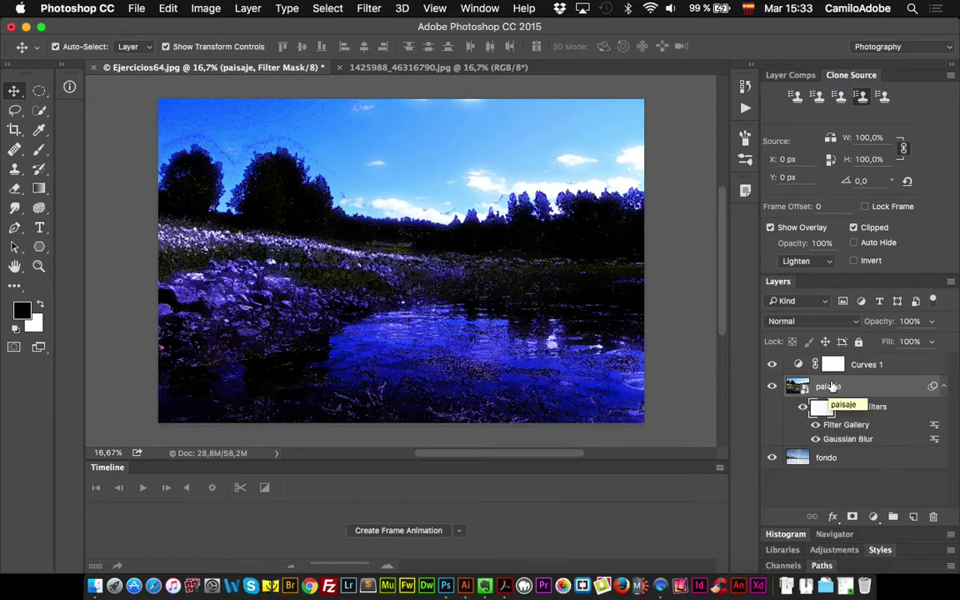
{"action": "left_click", "coordinate": [832, 386]}
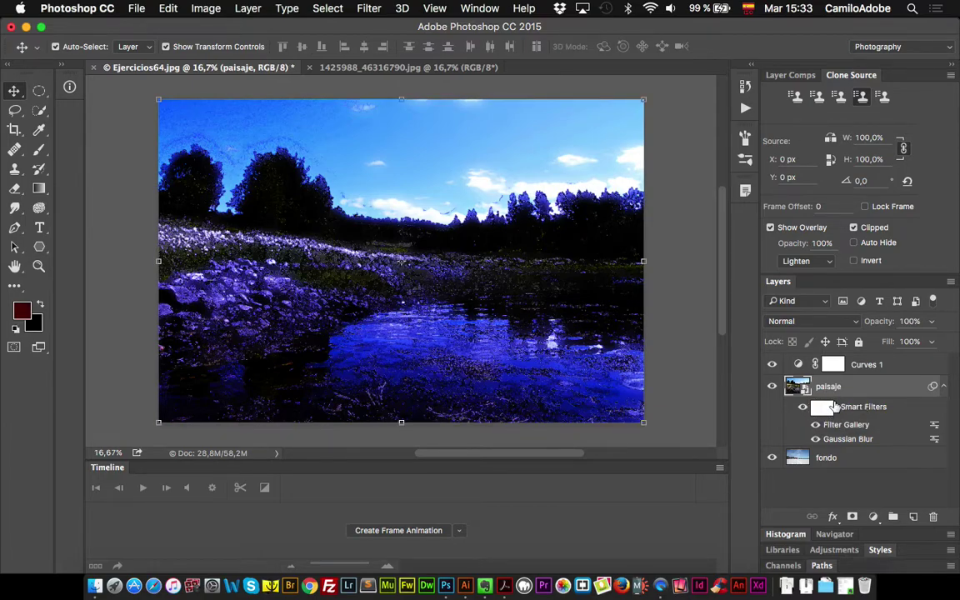
{"action": "left_click", "coordinate": [852, 516]}
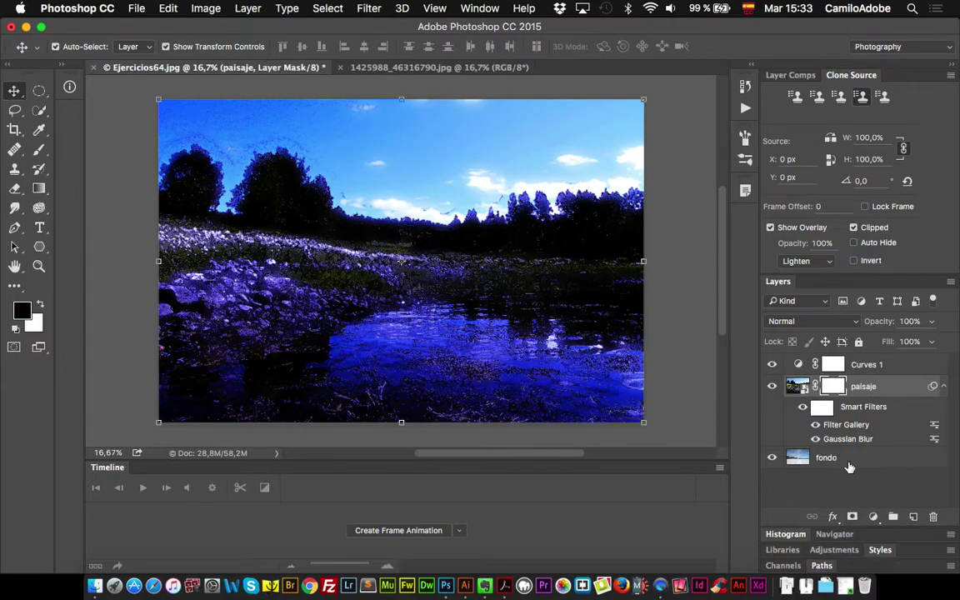
Step: Compare the three masks, and apply a vertical black-to-white linear gradient to the Curves 1 mask, hiding the adjustment in the photo's lower part
{"action": "left_click", "coordinate": [835, 366]}
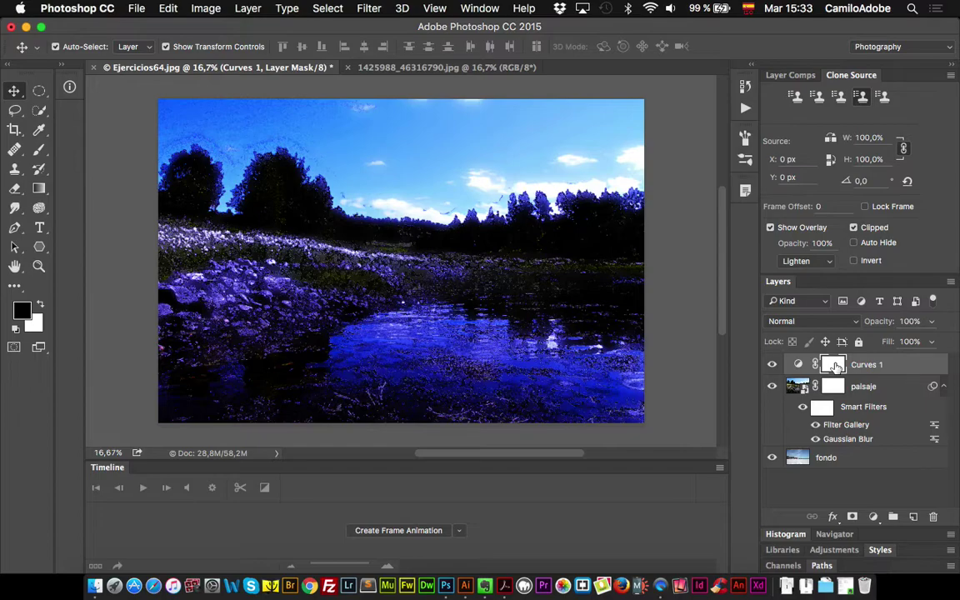
{"action": "left_click", "coordinate": [835, 387]}
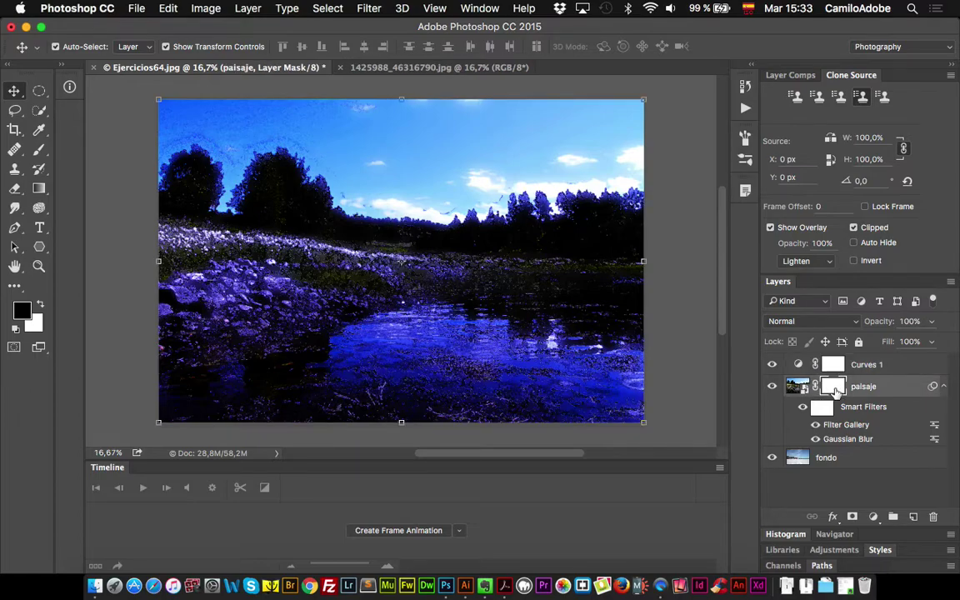
{"action": "left_click", "coordinate": [822, 407]}
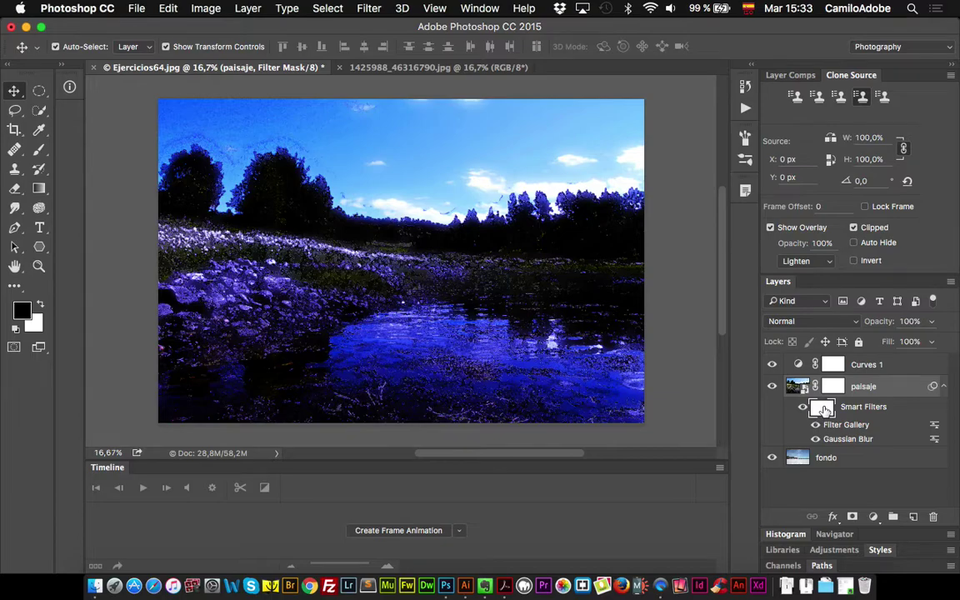
{"action": "left_click", "coordinate": [833, 366]}
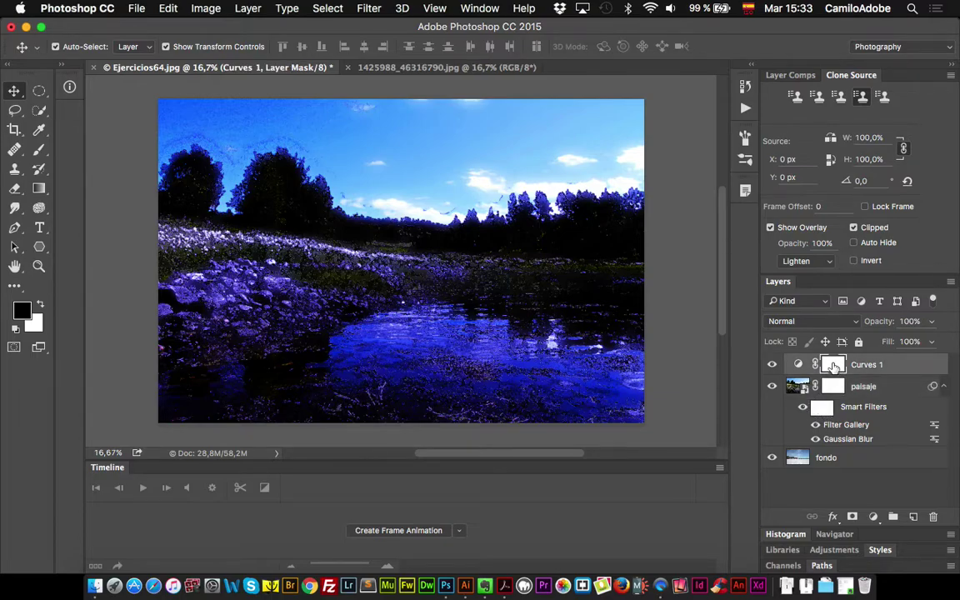
{"action": "left_click", "coordinate": [44, 190]}
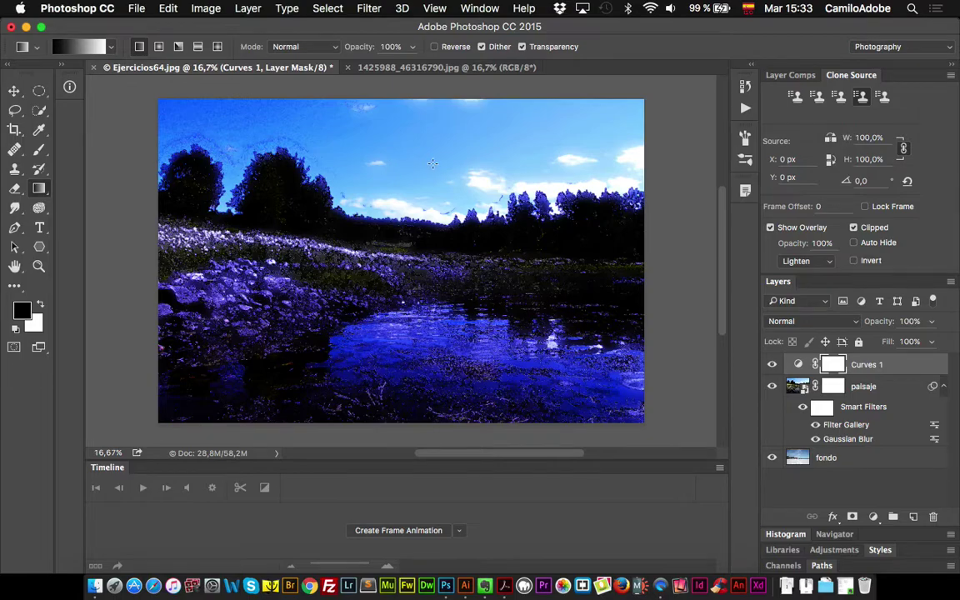
{"action": "left_click_drag", "start_coordinate": [384, 325], "coordinate": [376, 200]}
{"action": "left_click_drag", "start_coordinate": [423, 315], "coordinate": [425, 231]}
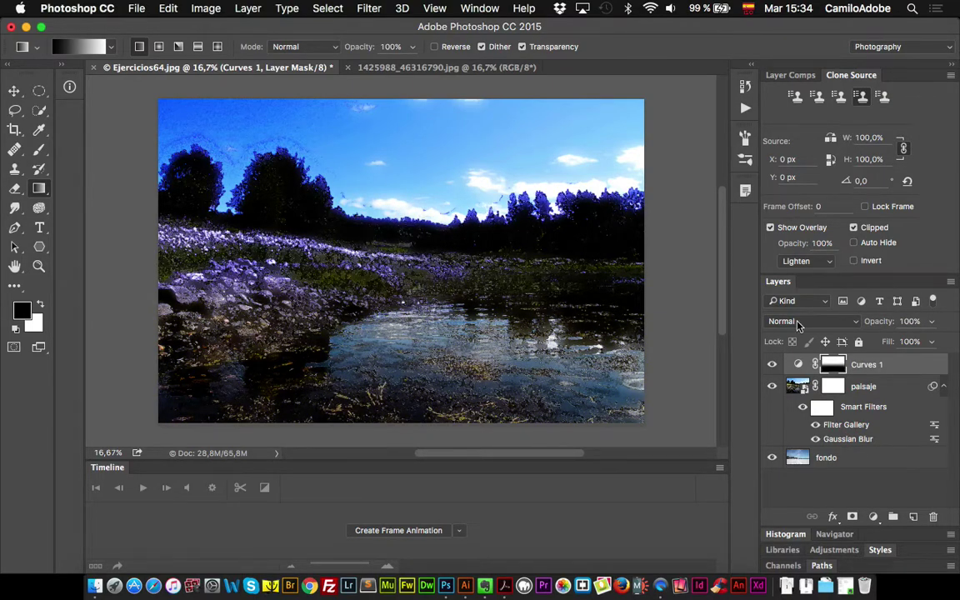
Step: Apply a horizontal black-to-white gradient to the paisaje layer mask, fading the photo's left side into the snow photo
{"action": "left_click", "coordinate": [834, 387]}
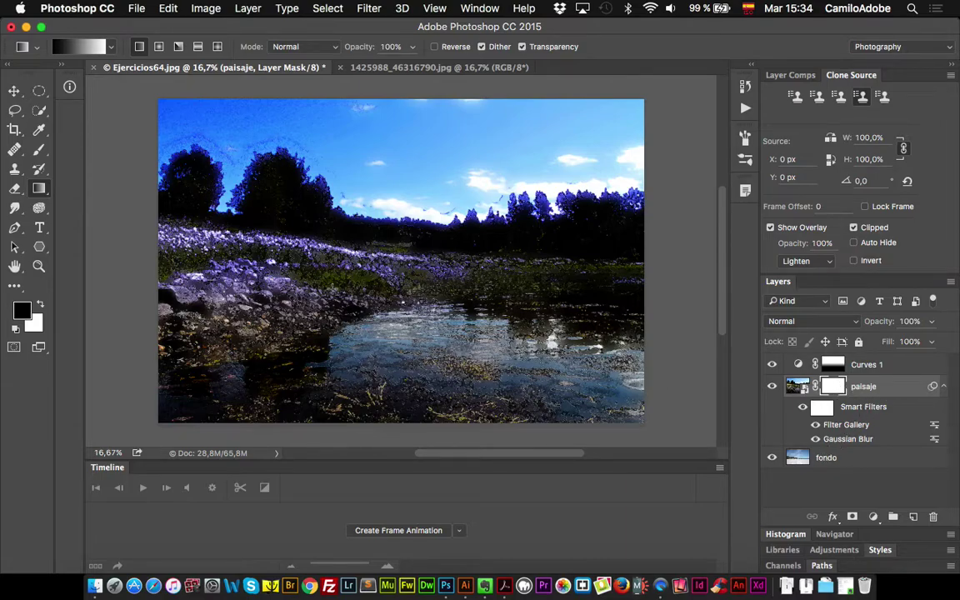
{"action": "left_click_drag", "start_coordinate": [158, 261], "coordinate": [338, 262]}
{"action": "left_click_drag", "start_coordinate": [182, 258], "coordinate": [533, 273]}
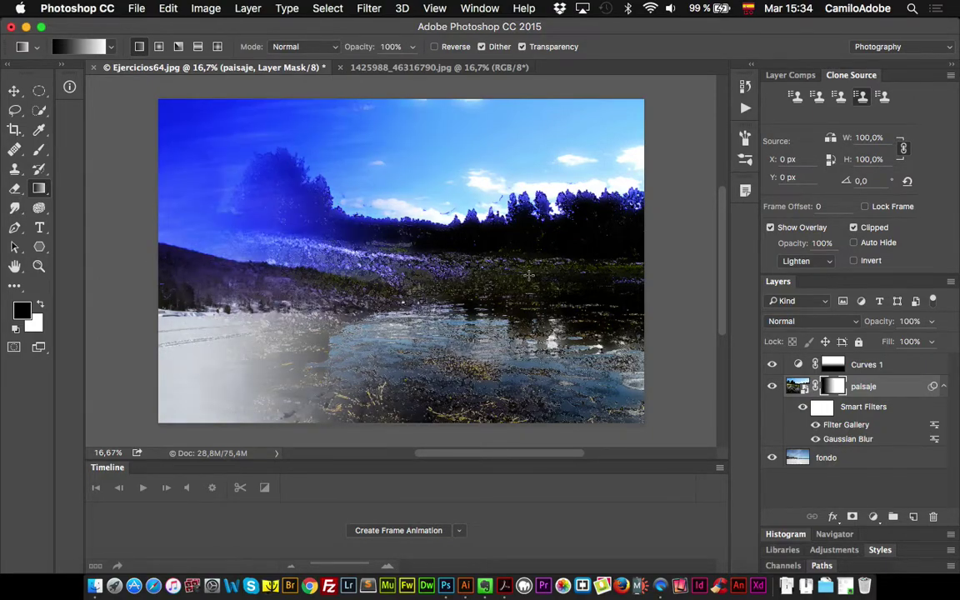
{"action": "left_click_drag", "start_coordinate": [254, 254], "coordinate": [479, 252]}
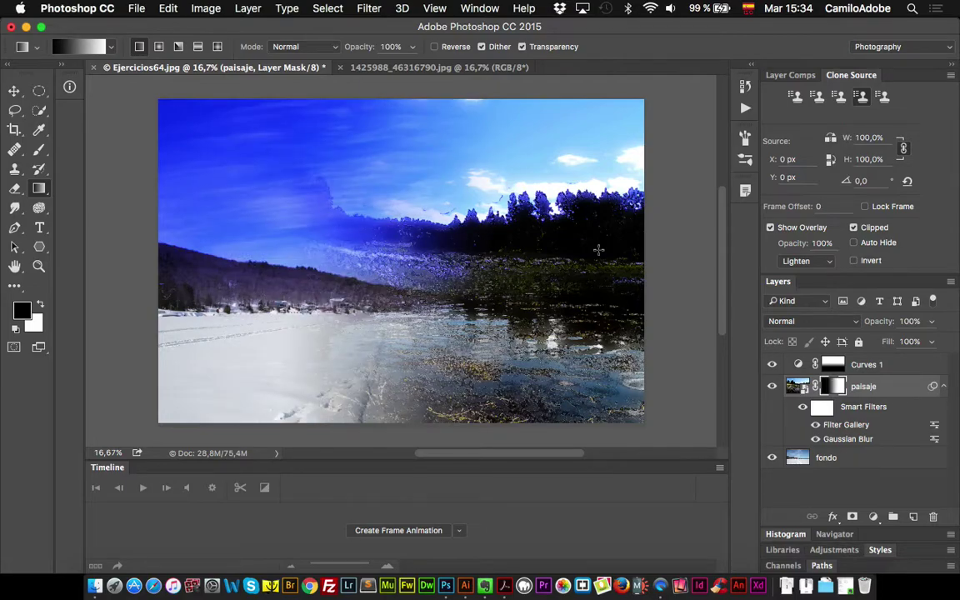
{"action": "left_click_drag", "start_coordinate": [183, 258], "coordinate": [456, 265]}
{"action": "left_click_drag", "start_coordinate": [164, 241], "coordinate": [373, 249]}
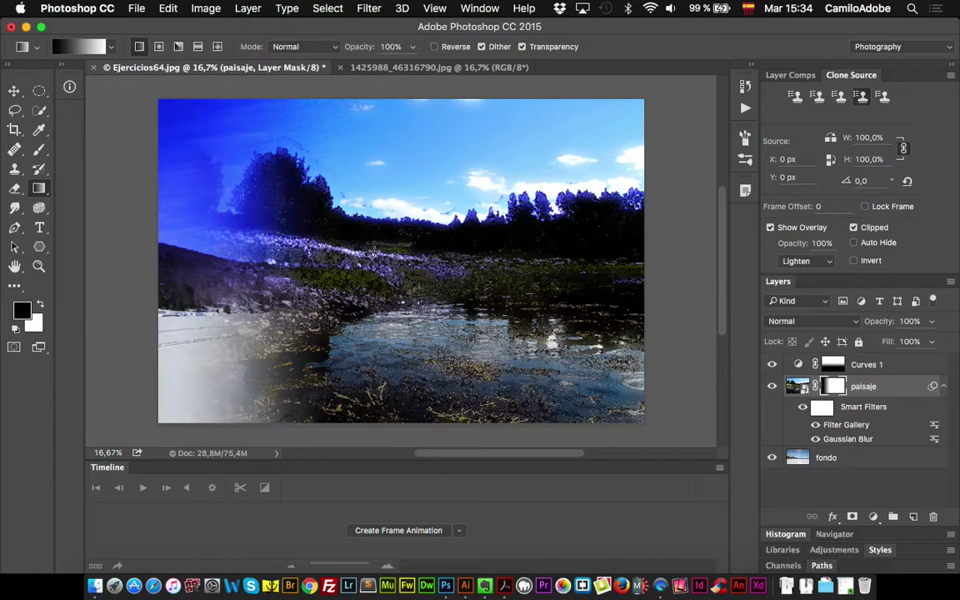
{"action": "left_click_drag", "start_coordinate": [212, 265], "coordinate": [332, 283]}
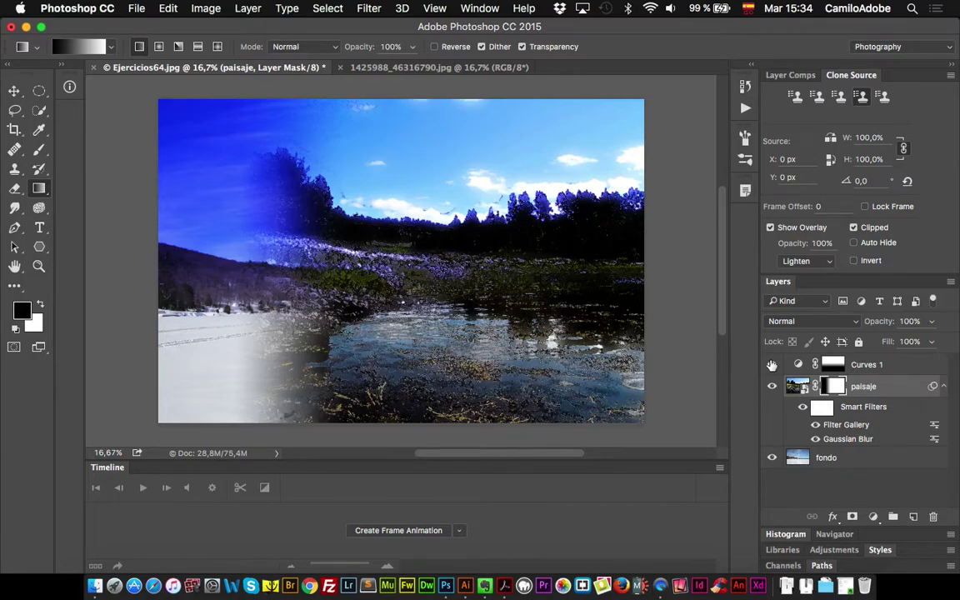
Step: Paint a broad black diagonal band on the paisaje filter mask with the textured 44 px brush preset enlarged to 993 px
{"action": "left_click", "coordinate": [821, 407]}
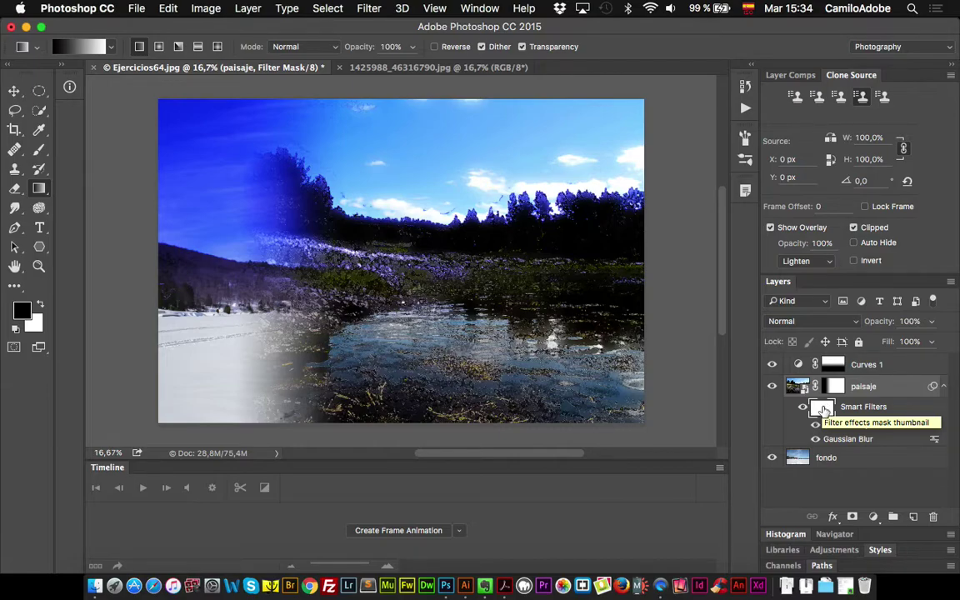
{"action": "left_click", "coordinate": [39, 148]}
{"action": "left_click", "coordinate": [77, 48]}
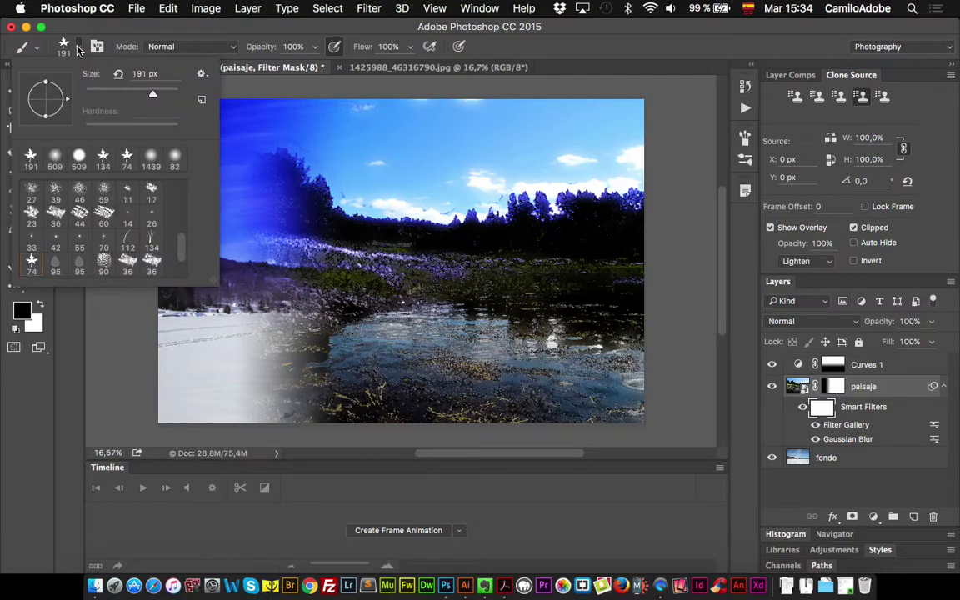
{"action": "left_click", "coordinate": [80, 191]}
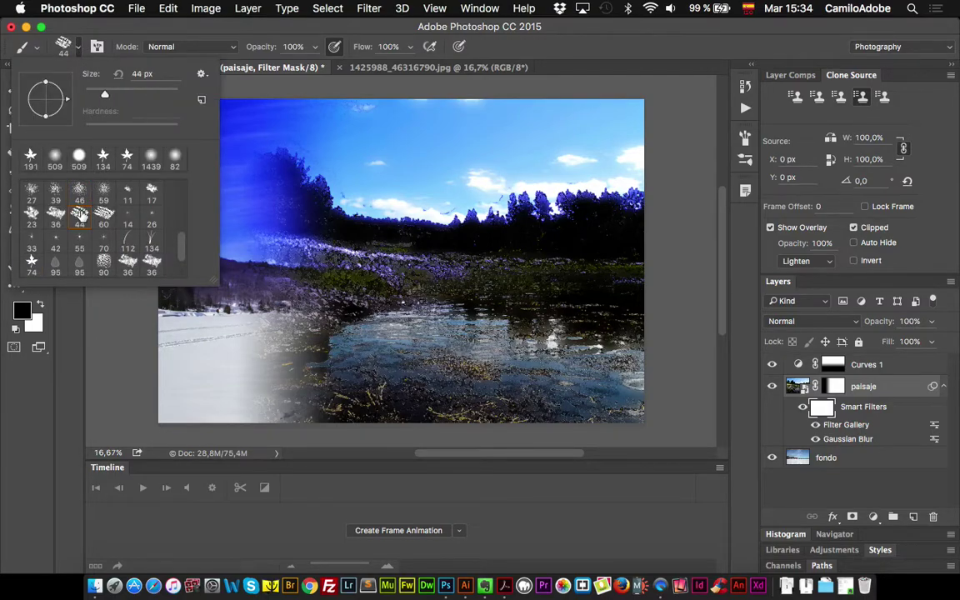
{"action": "left_click", "coordinate": [183, 50]}
{"action": "mouse_move", "coordinate": [349, 206]}
{"action": "left_mouse_down"}
{"action": "mouse_move", "coordinate": [382, 191]}
{"action": "mouse_move", "coordinate": [411, 200]}
{"action": "mouse_move", "coordinate": [325, 241]}
{"action": "mouse_move", "coordinate": [266, 304]}
{"action": "mouse_move", "coordinate": [359, 229]}
{"action": "mouse_move", "coordinate": [467, 237]}
{"action": "mouse_move", "coordinate": [574, 142]}
{"action": "mouse_move", "coordinate": [604, 134]}
{"action": "mouse_move", "coordinate": [595, 154]}
{"action": "mouse_move", "coordinate": [220, 274]}
{"action": "mouse_move", "coordinate": [262, 203]}
{"action": "mouse_move", "coordinate": [154, 325]}
{"action": "mouse_move", "coordinate": [482, 150]}
{"action": "left_mouse_up"}
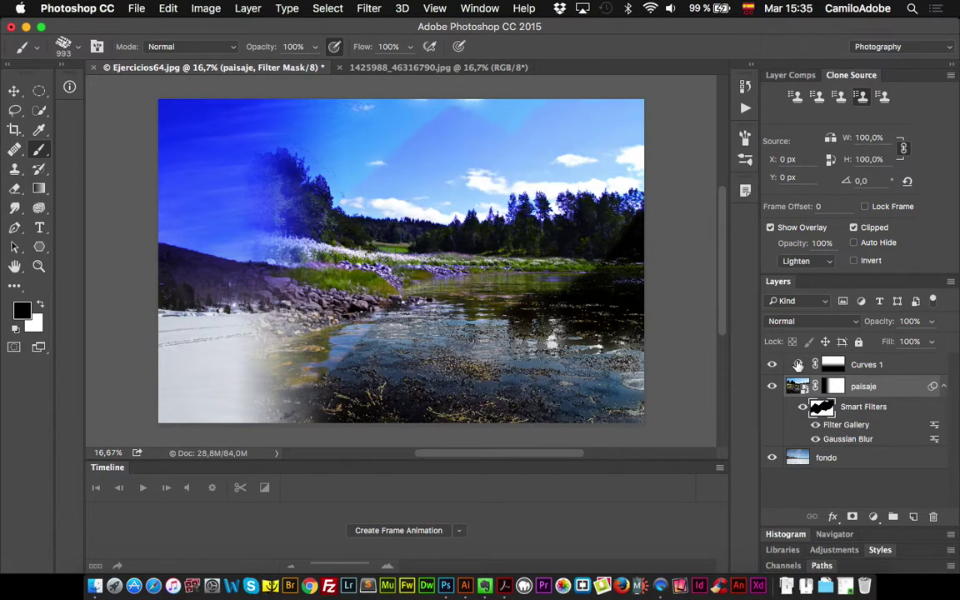